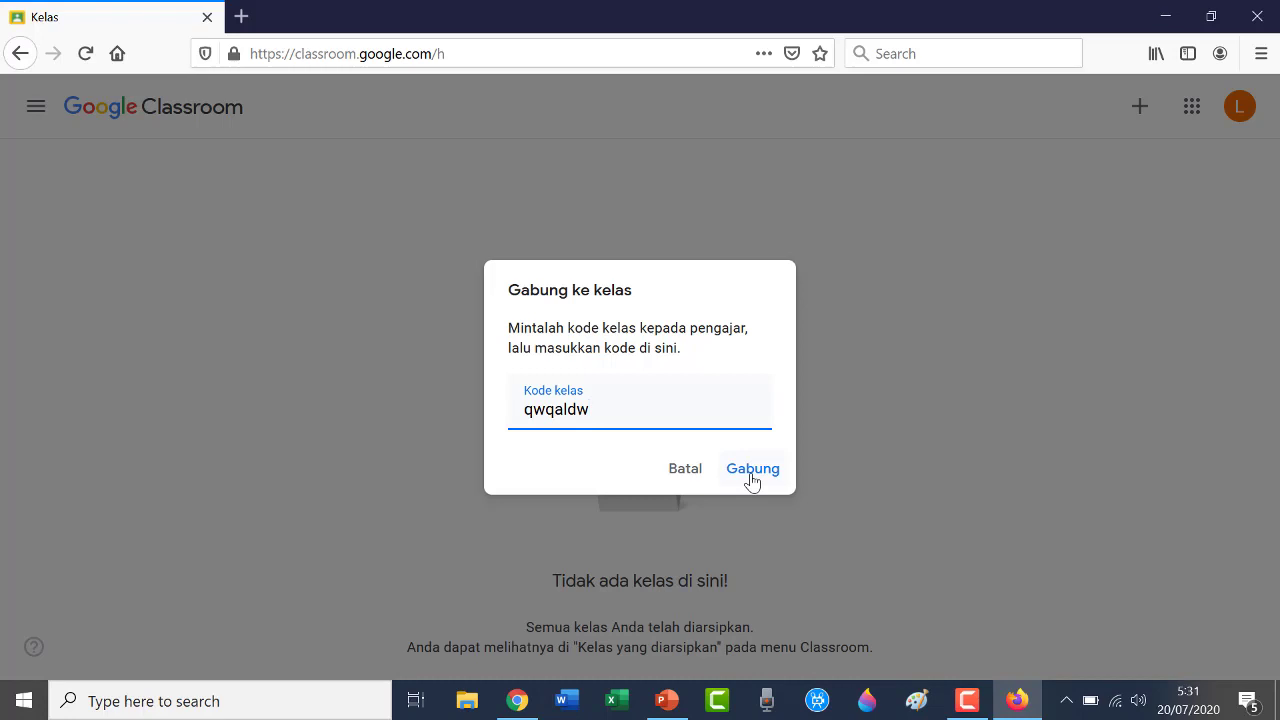
Join the class with the class code already entered and open its Tugas Kelas page.
click(750, 476)
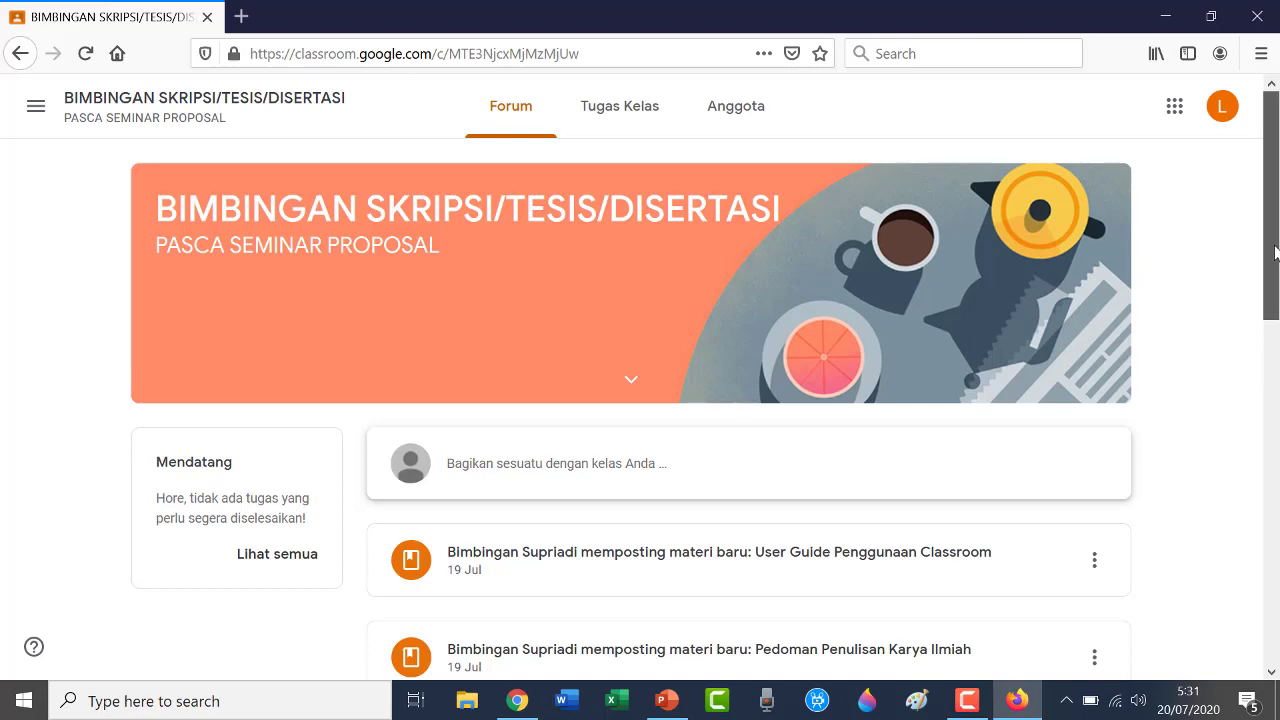
mouse_move(1275, 252)
mouse_down()
mouse_move(1277, 620)
mouse_move(1277, 233)
mouse_up()
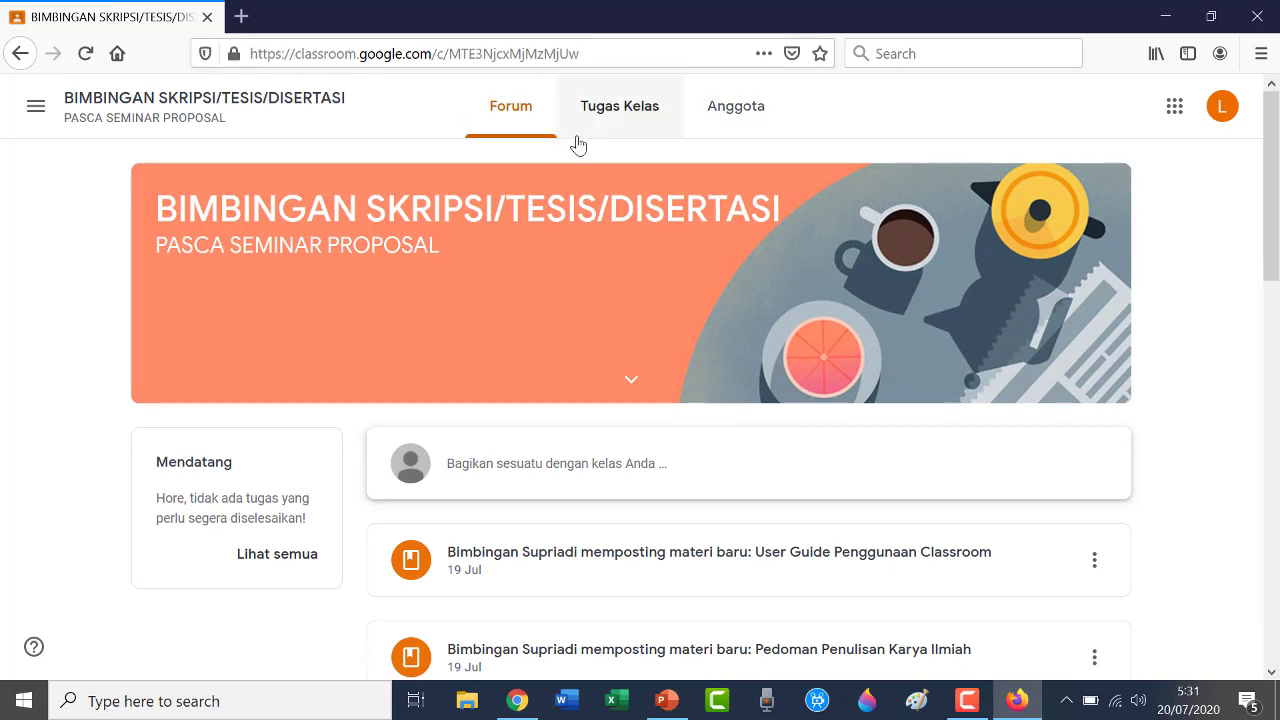
click(624, 116)
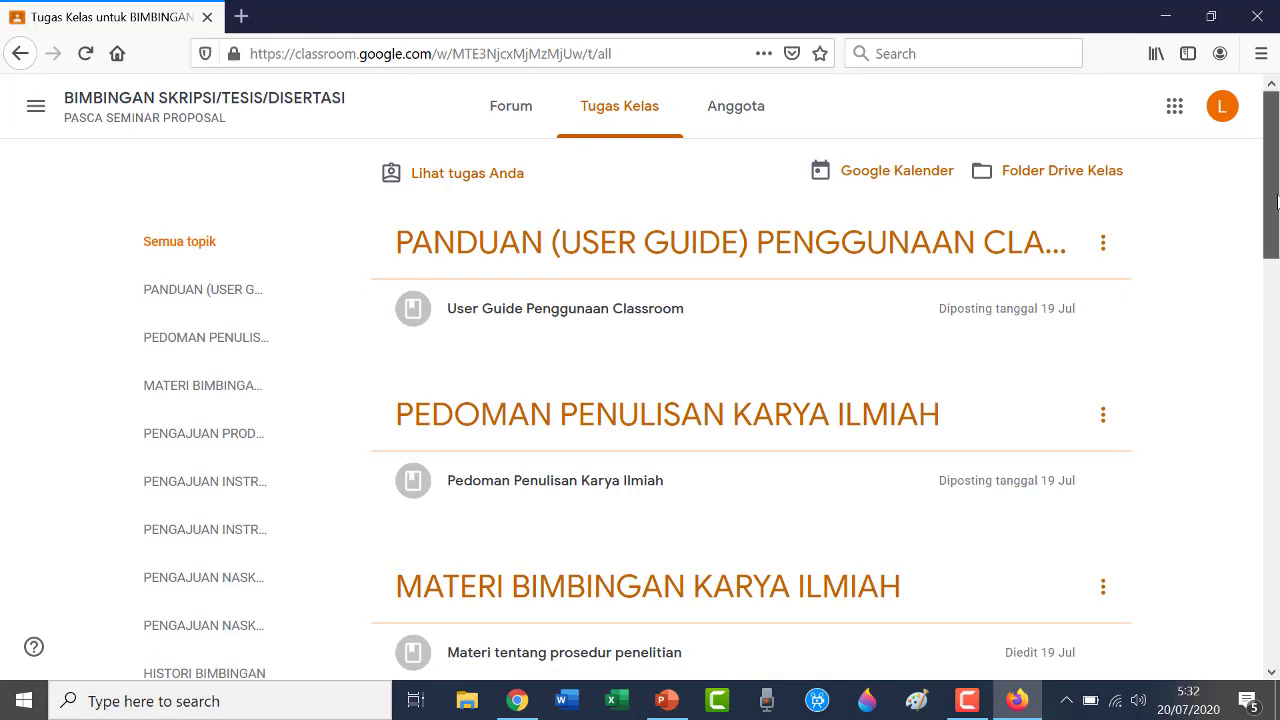
Look through all topics on the classwork page, from the user guide down to HISTORI BIMBINGAN.
drag(1277, 202, 1277, 203)
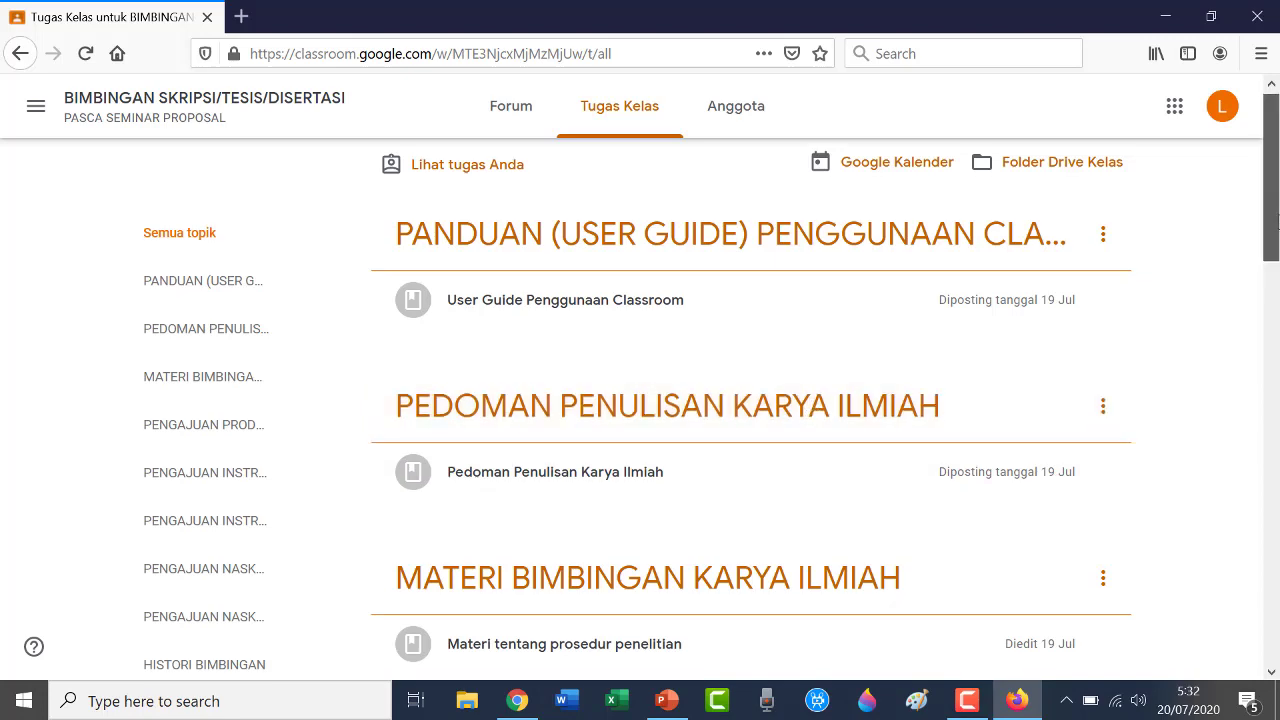
drag(1278, 207, 1276, 250)
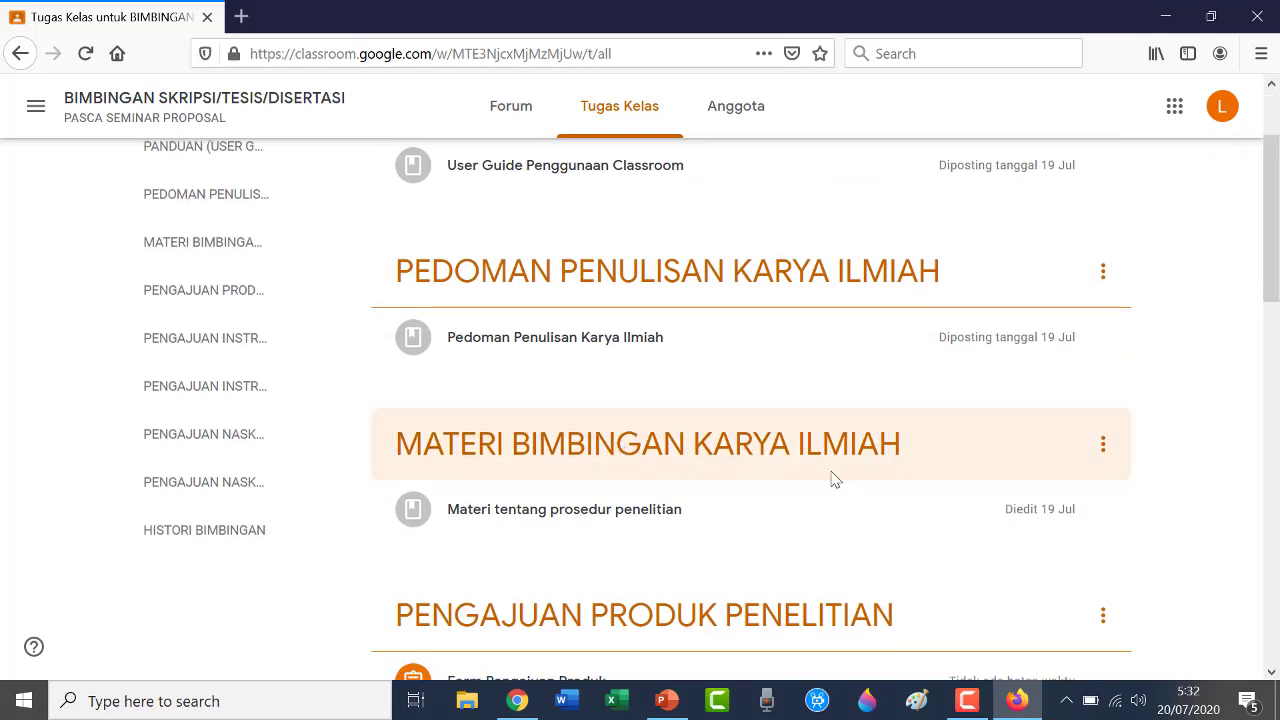
drag(1272, 250, 1184, 356)
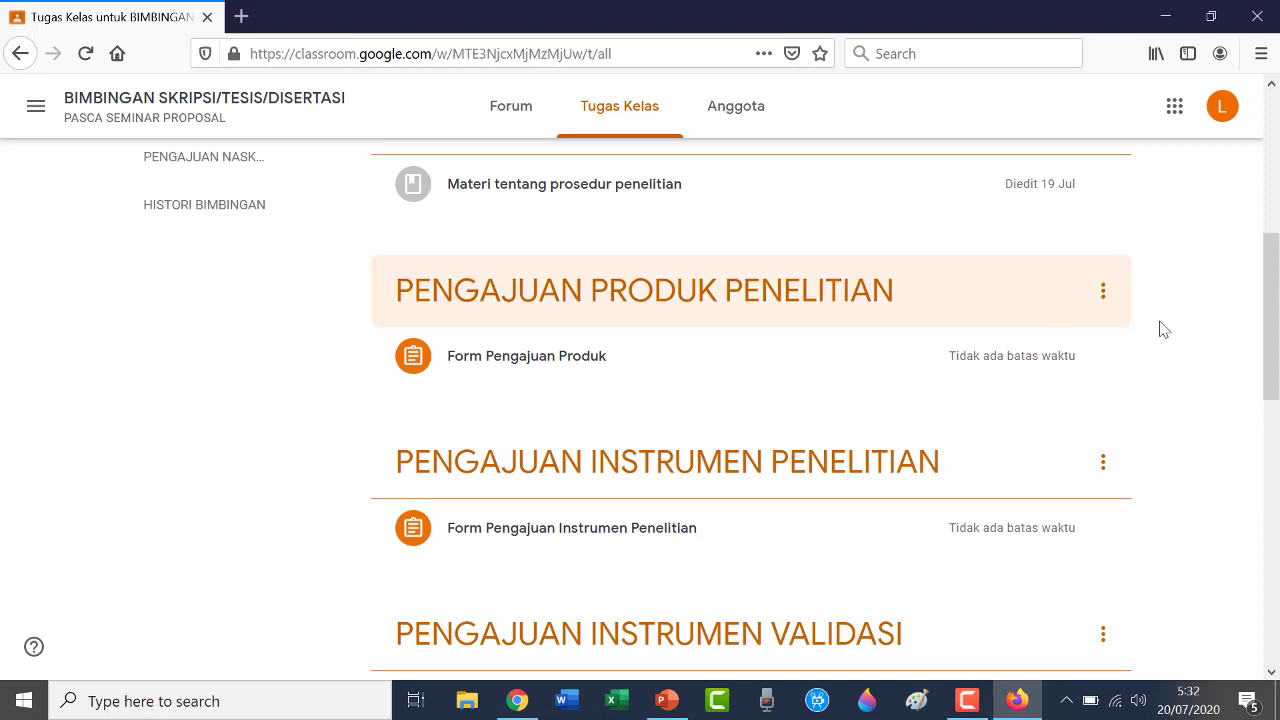
scroll(1277, 335, down, 2)
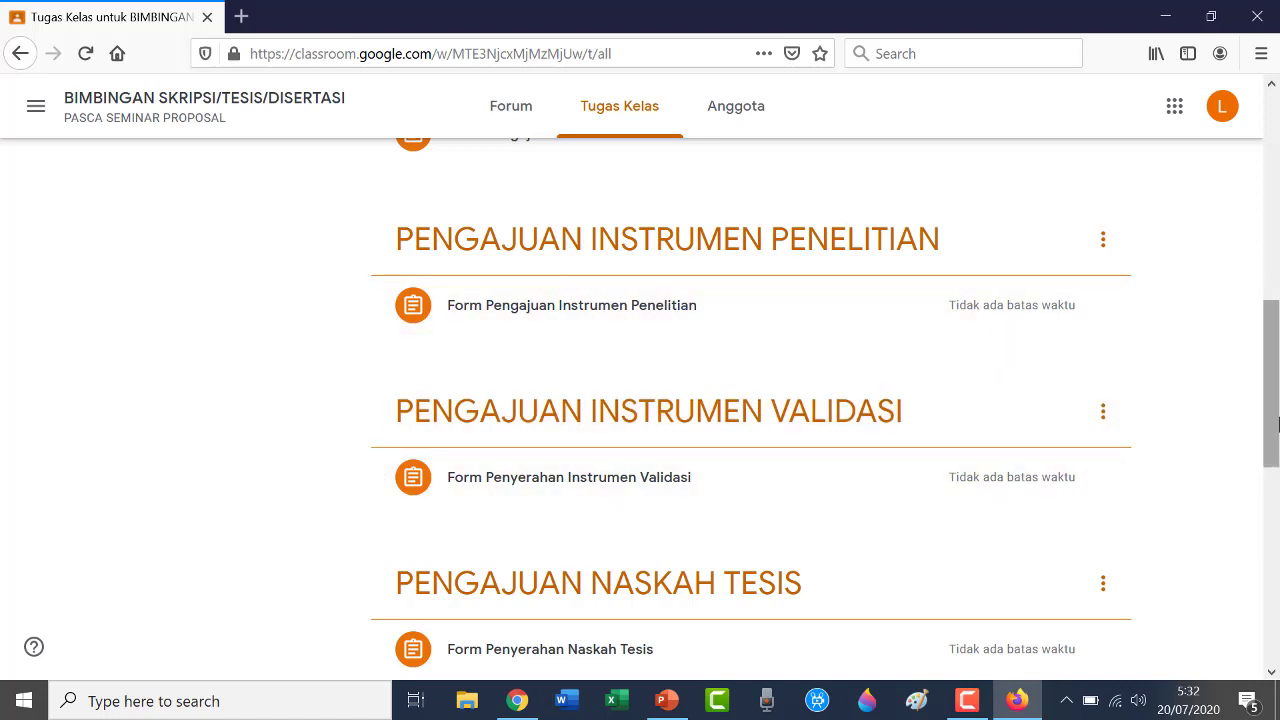
scroll(1277, 452, down, 2)
scroll(1277, 452, down, 1)
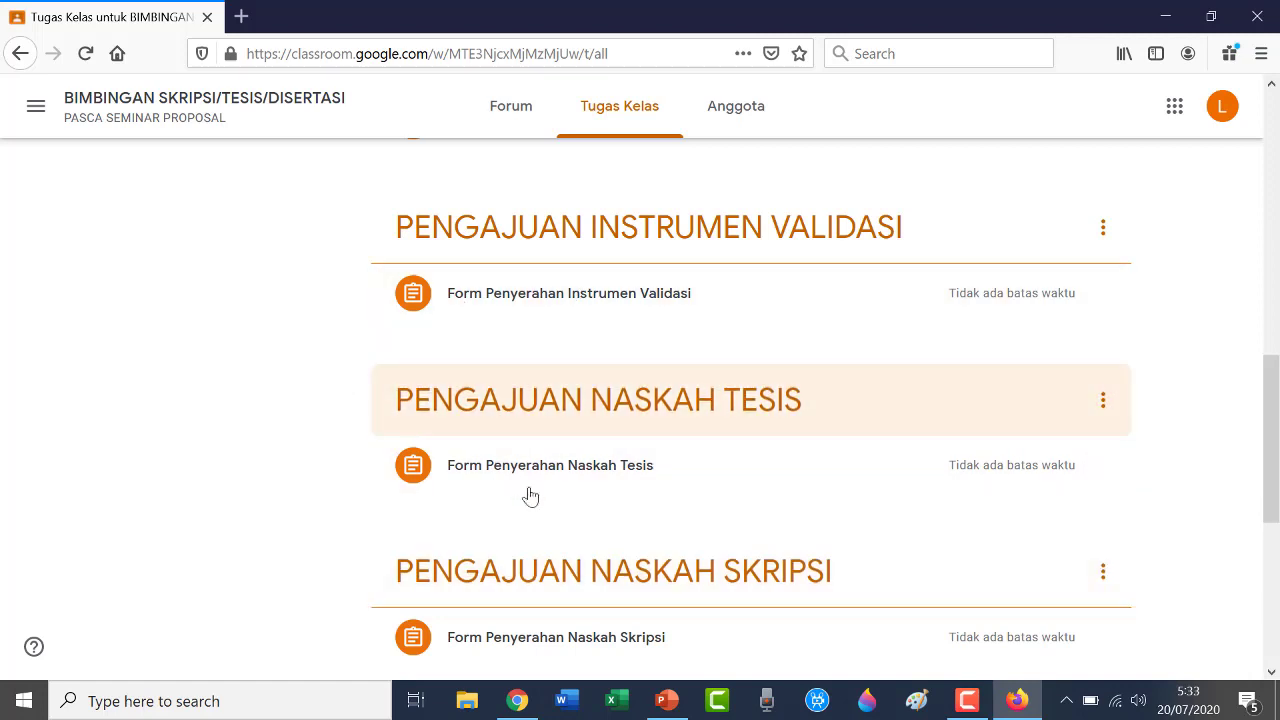
scroll(1225, 505, down, 3)
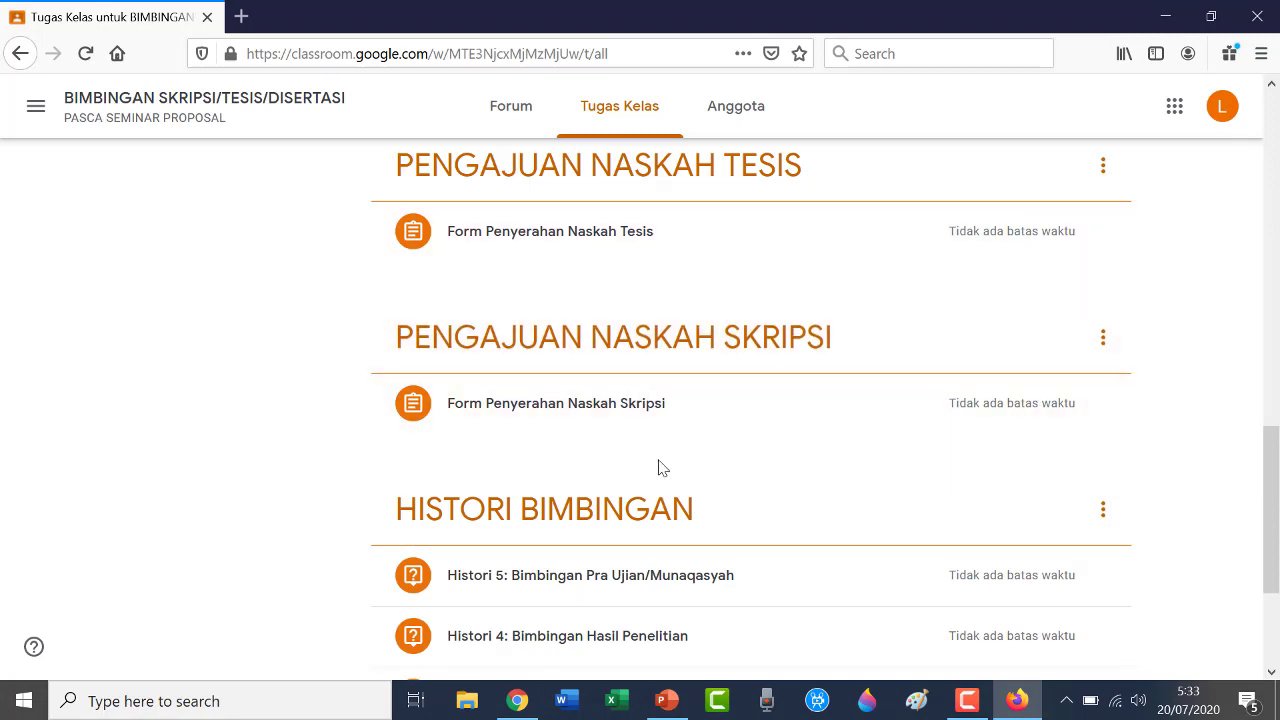
drag(1277, 503, 1278, 575)
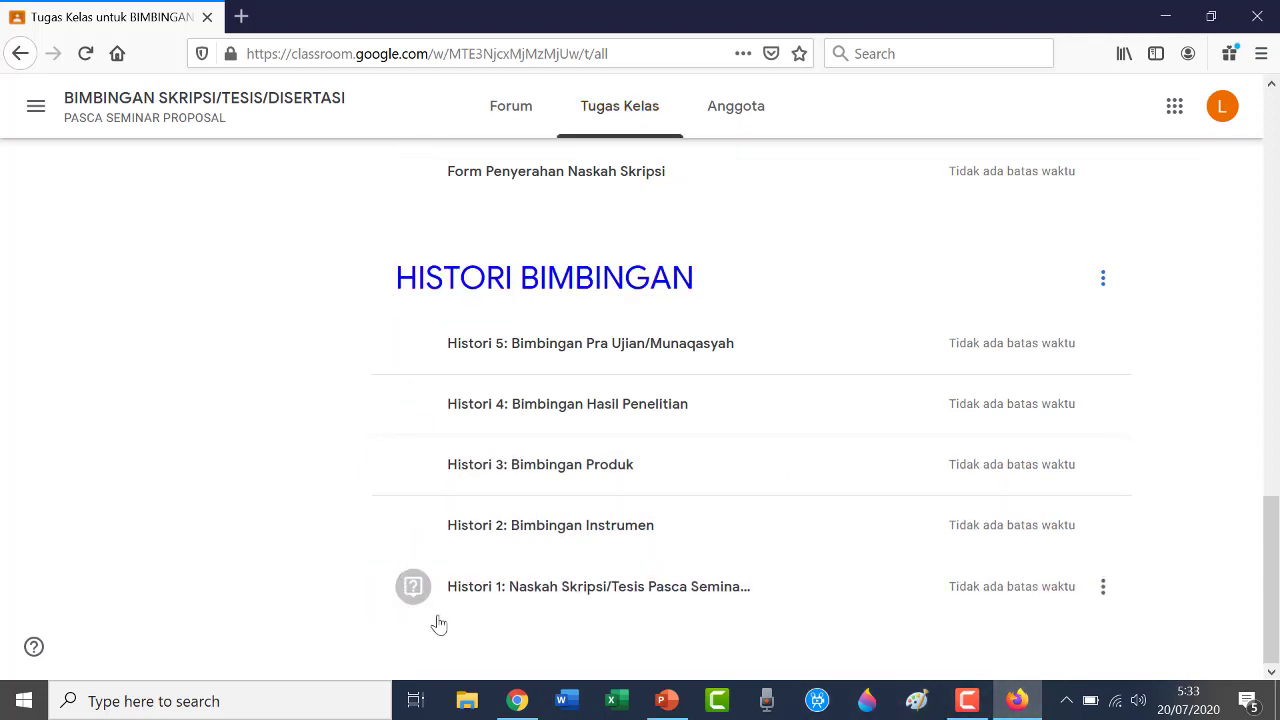
Open the full question "Histori 1: Naskah Skripsi/Tesis Pasca Seminar Proposal" and review its answer options.
click(517, 596)
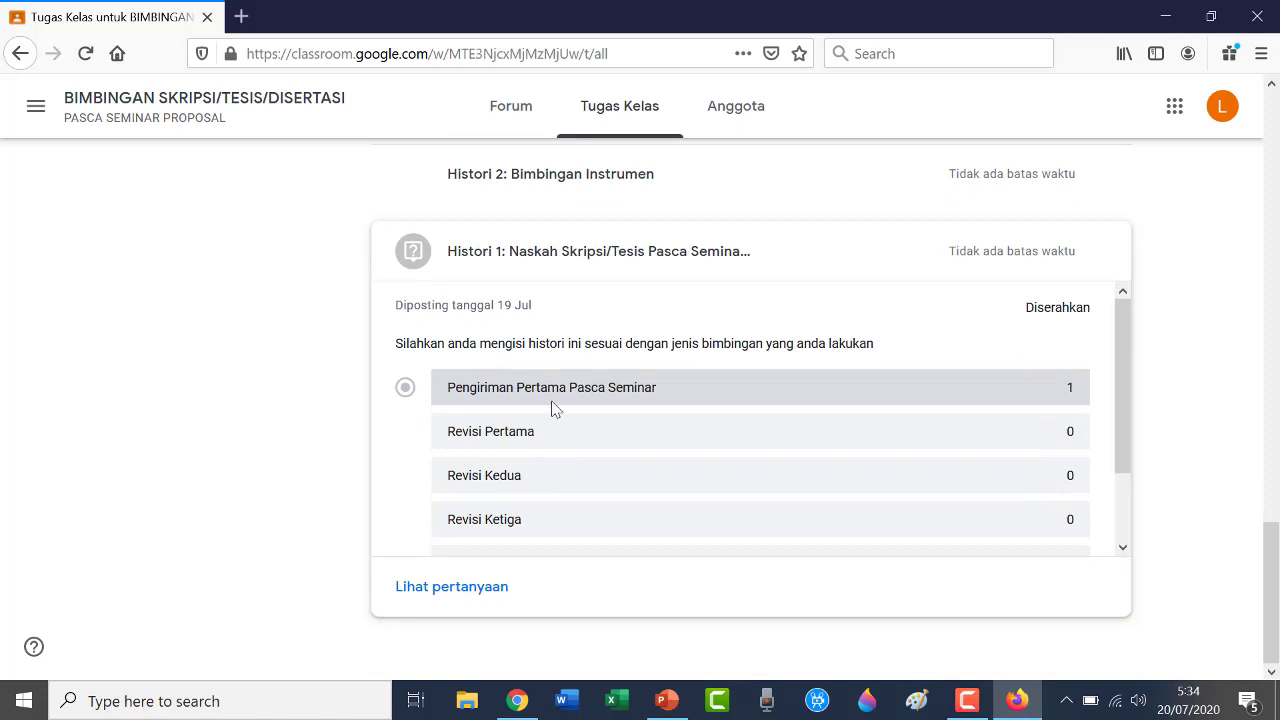
click(457, 590)
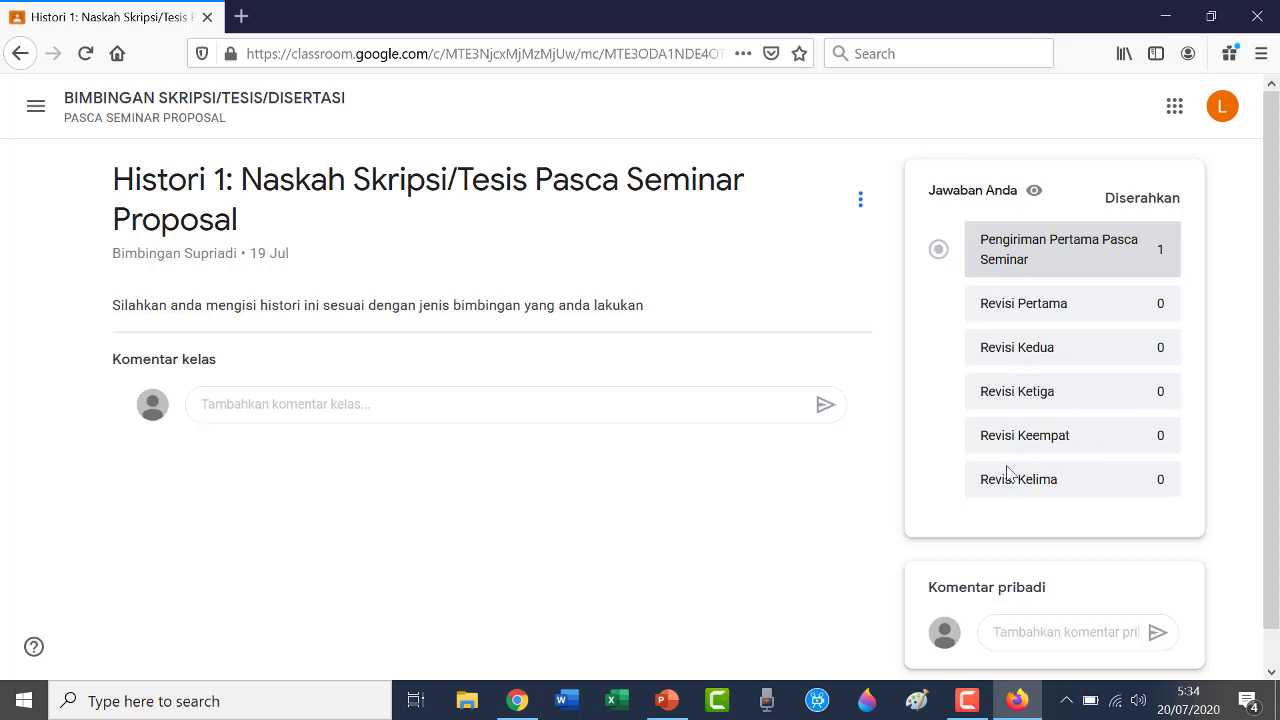
scroll(1160, 163, down, 1)
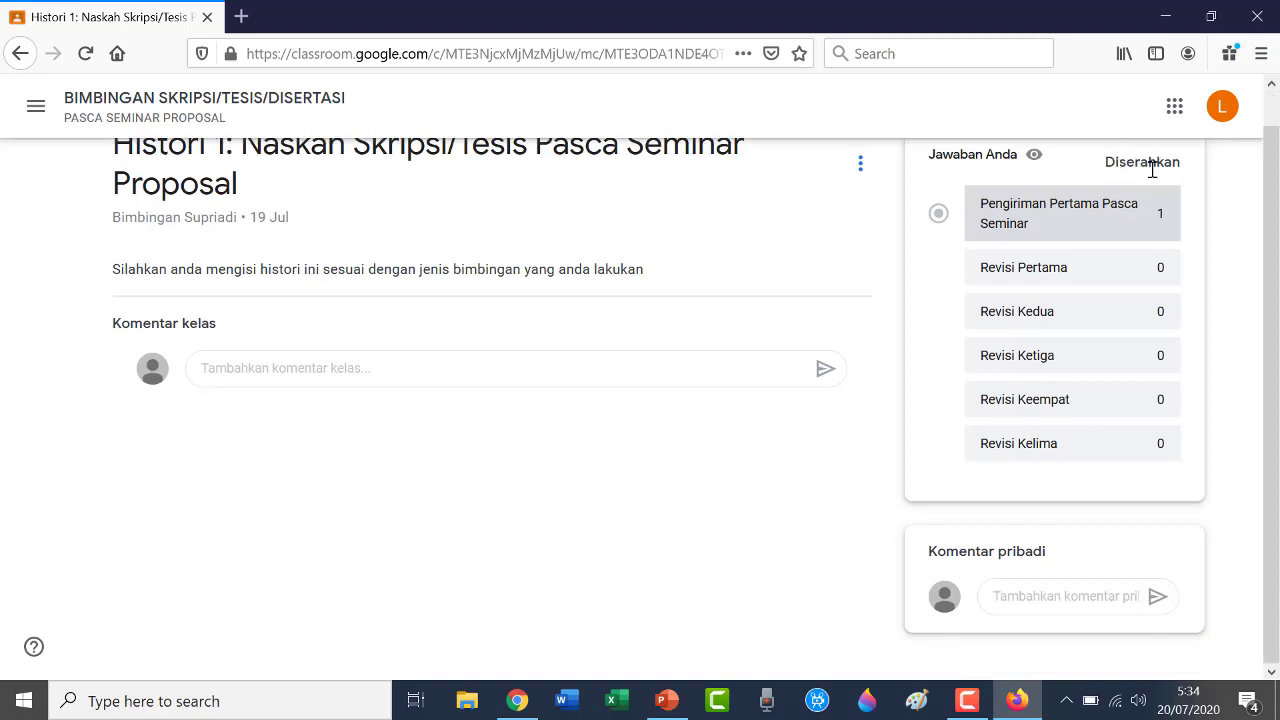
scroll(1065, 316, up, 1)
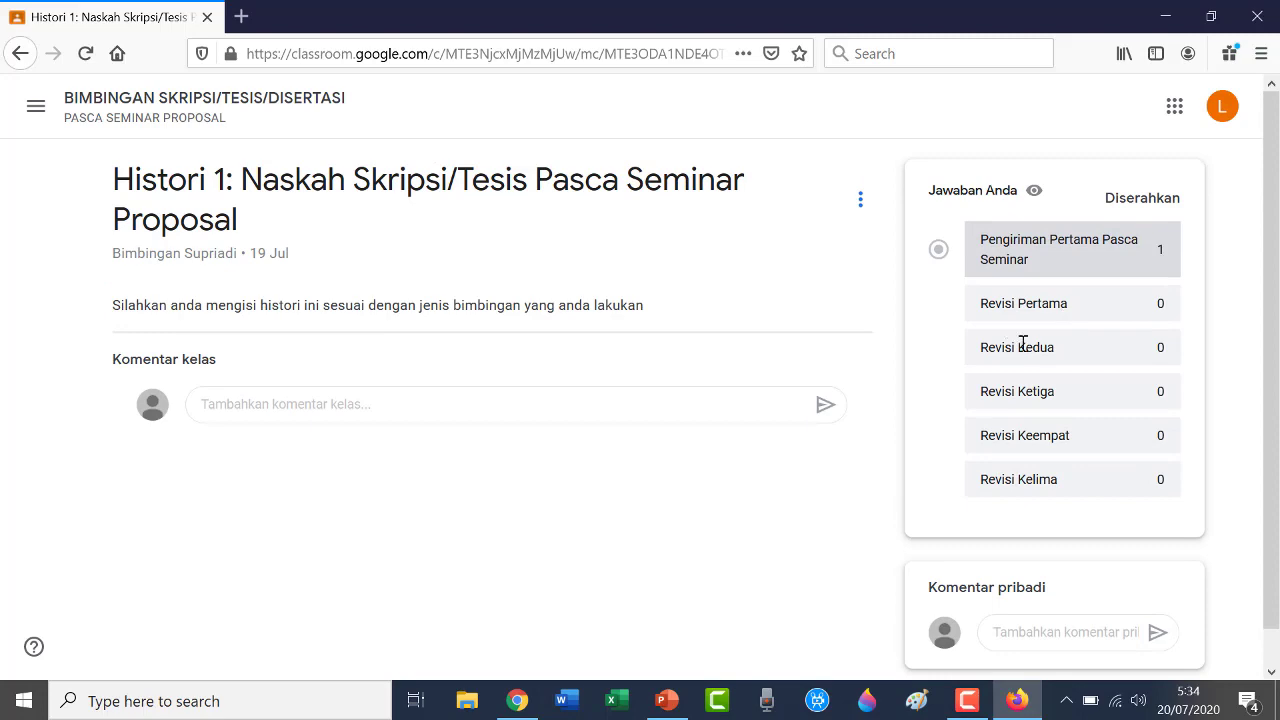
Return to the classwork list and open the full "Form Penyerahan Naskah Skripsi" assignment.
click(20, 53)
scroll(430, 246, down, 5)
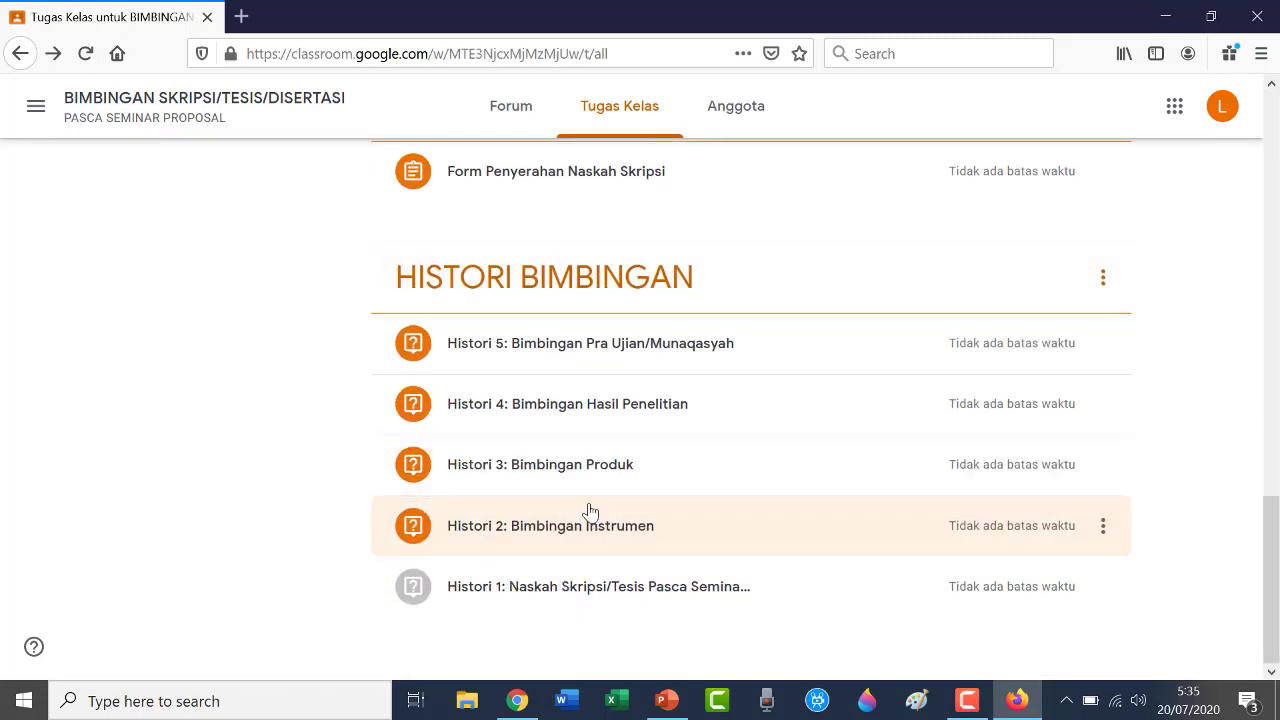
scroll(590, 511, up, 2)
scroll(590, 511, up, 2)
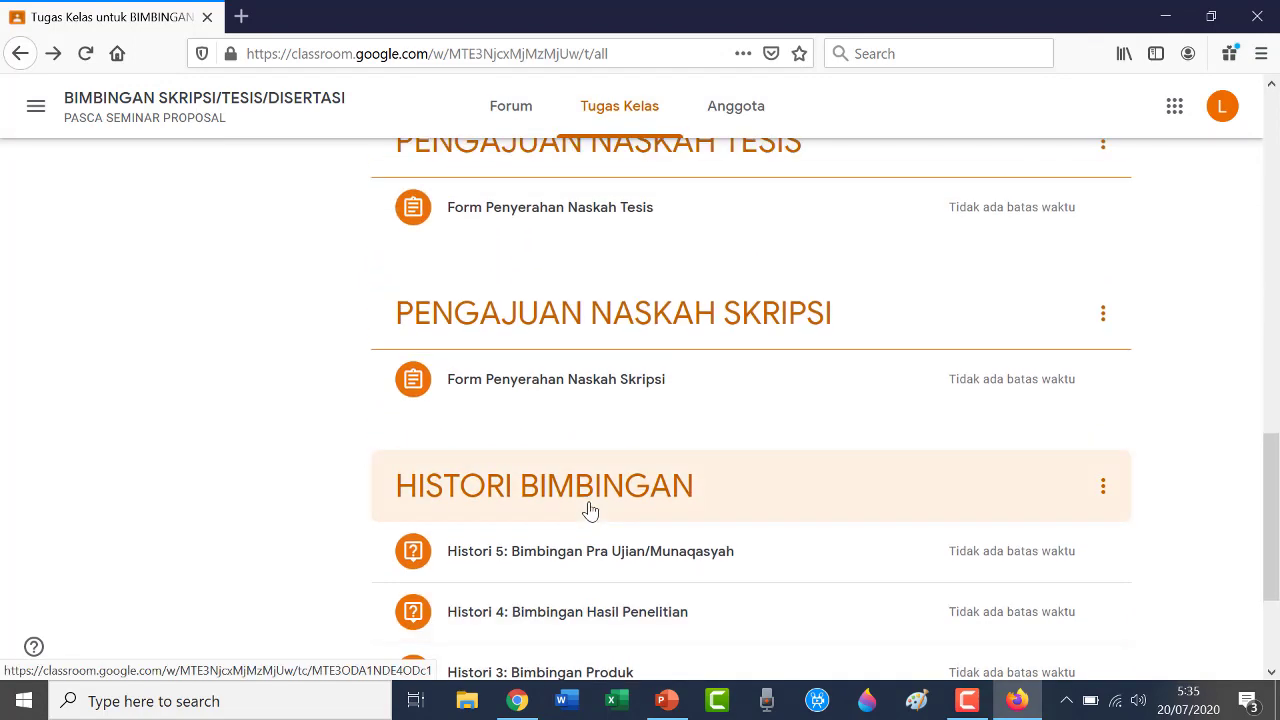
scroll(590, 510, up, 1)
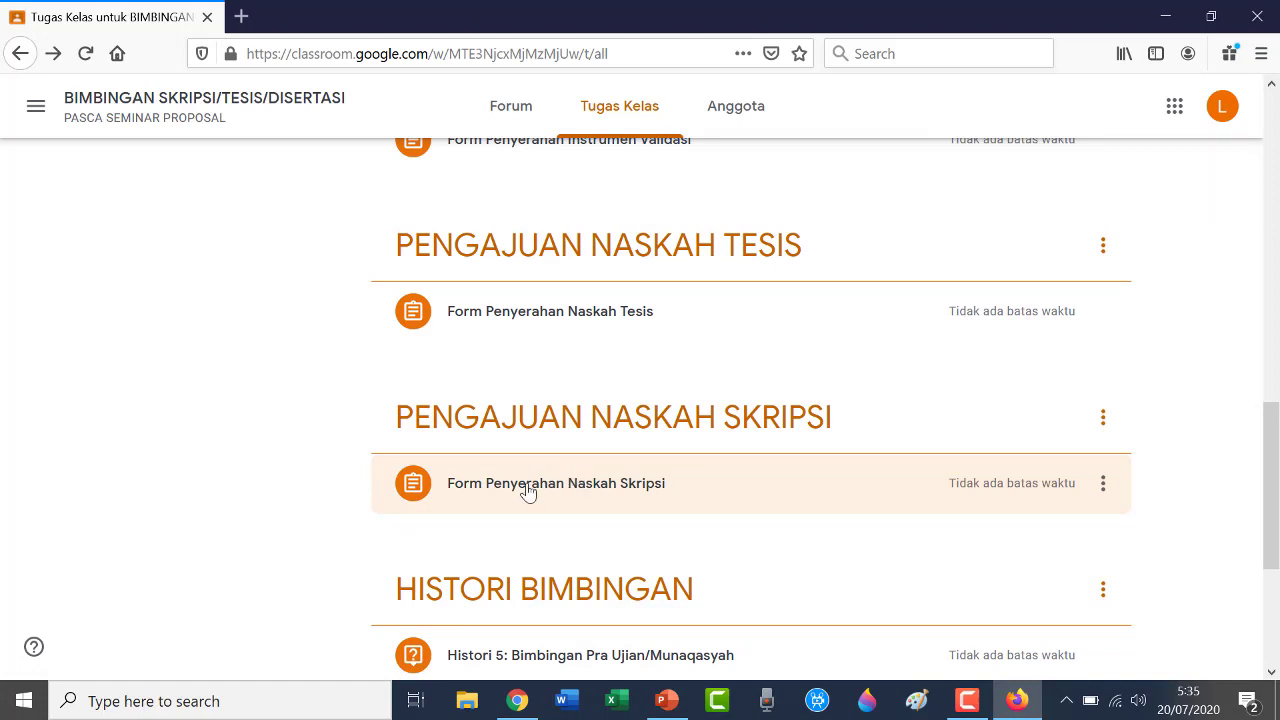
click(527, 492)
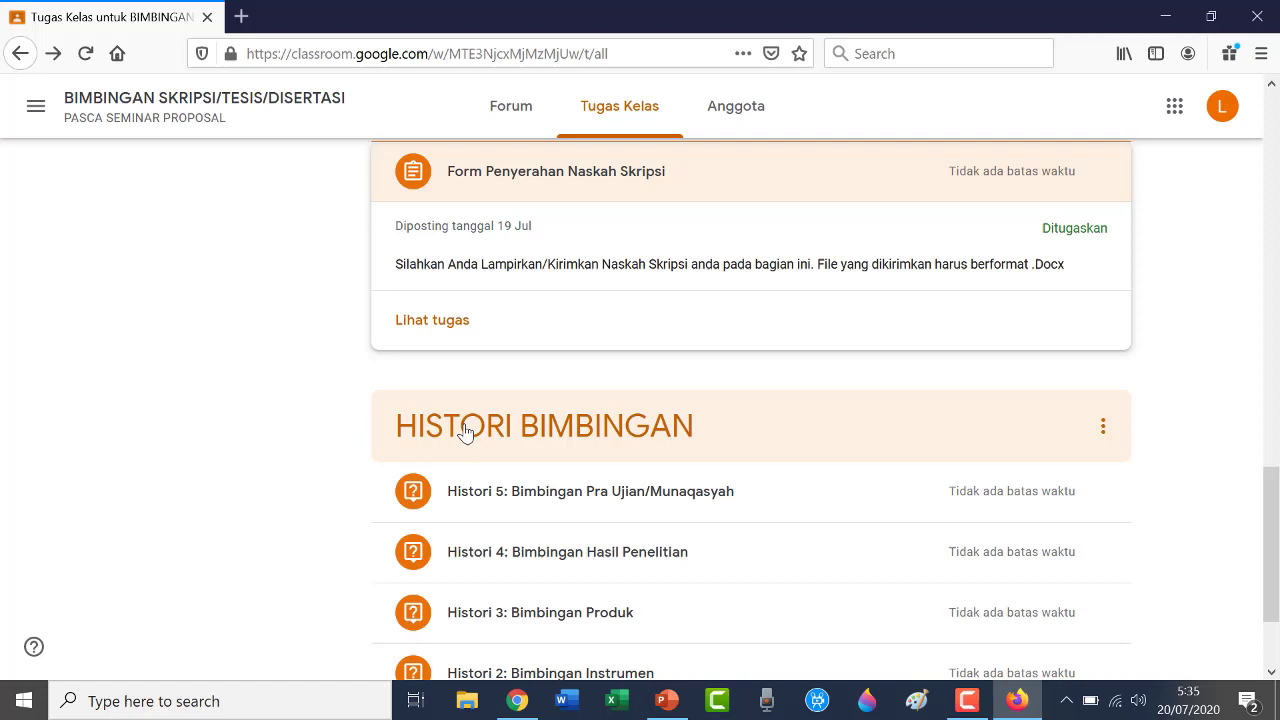
click(452, 320)
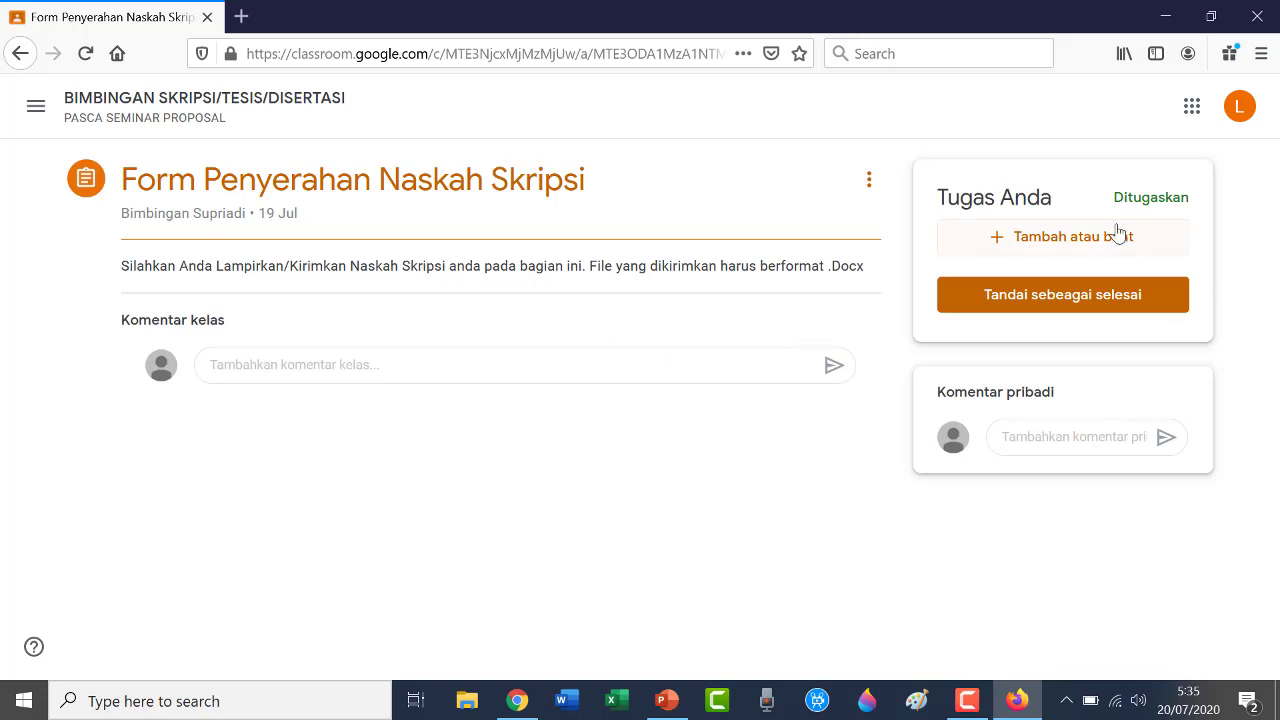
Upload the files BAB I (Perbaikan 1), BAB II and BAB III from the computer as attachments to the assignment.
click(1001, 245)
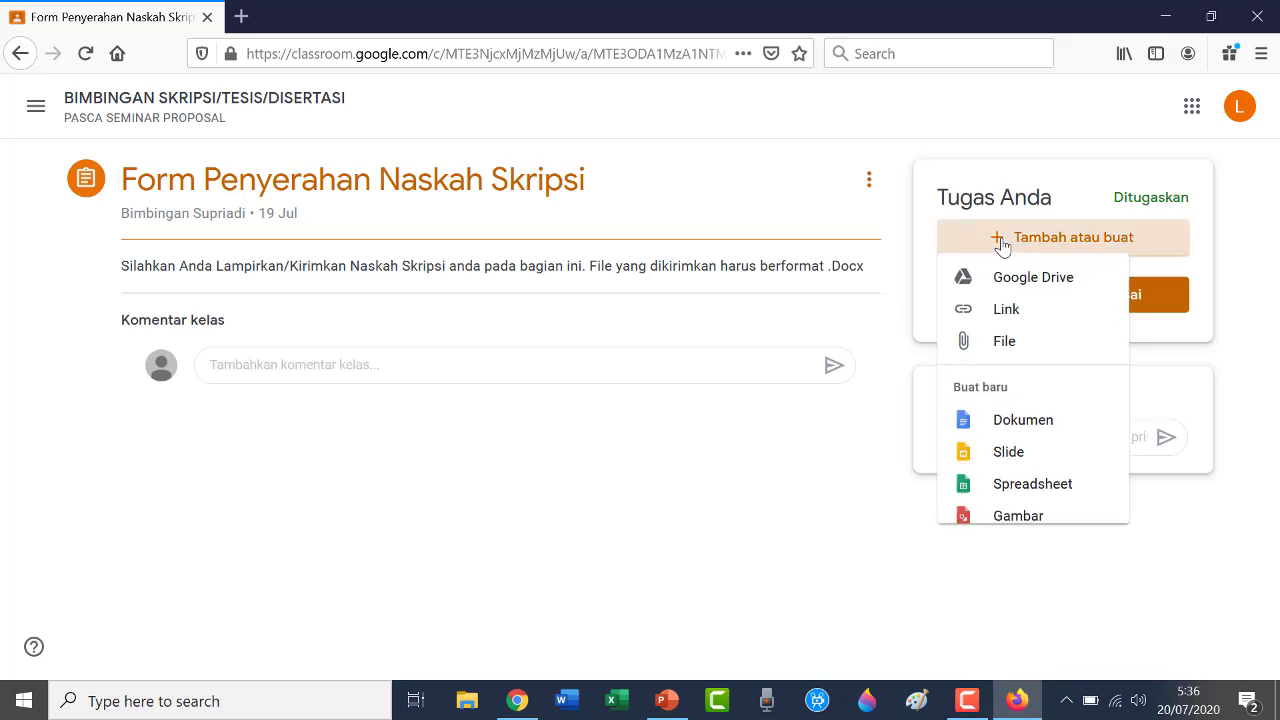
click(1004, 243)
click(1018, 243)
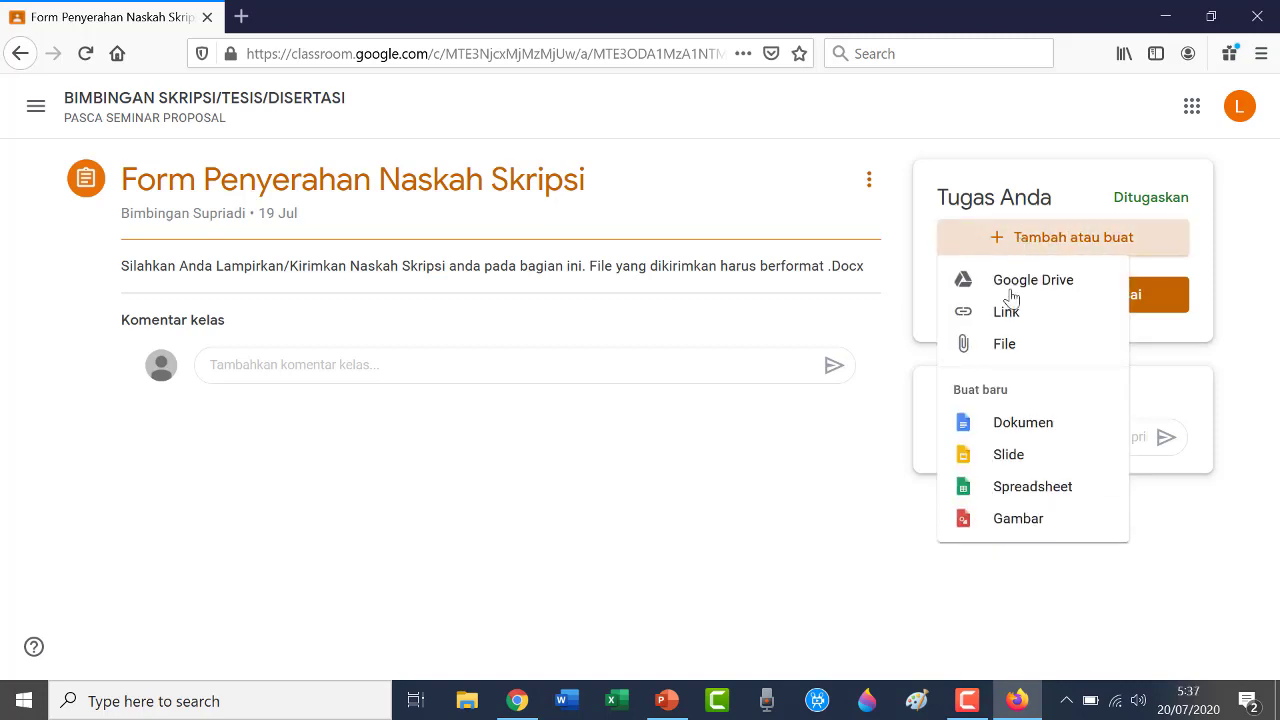
click(1001, 345)
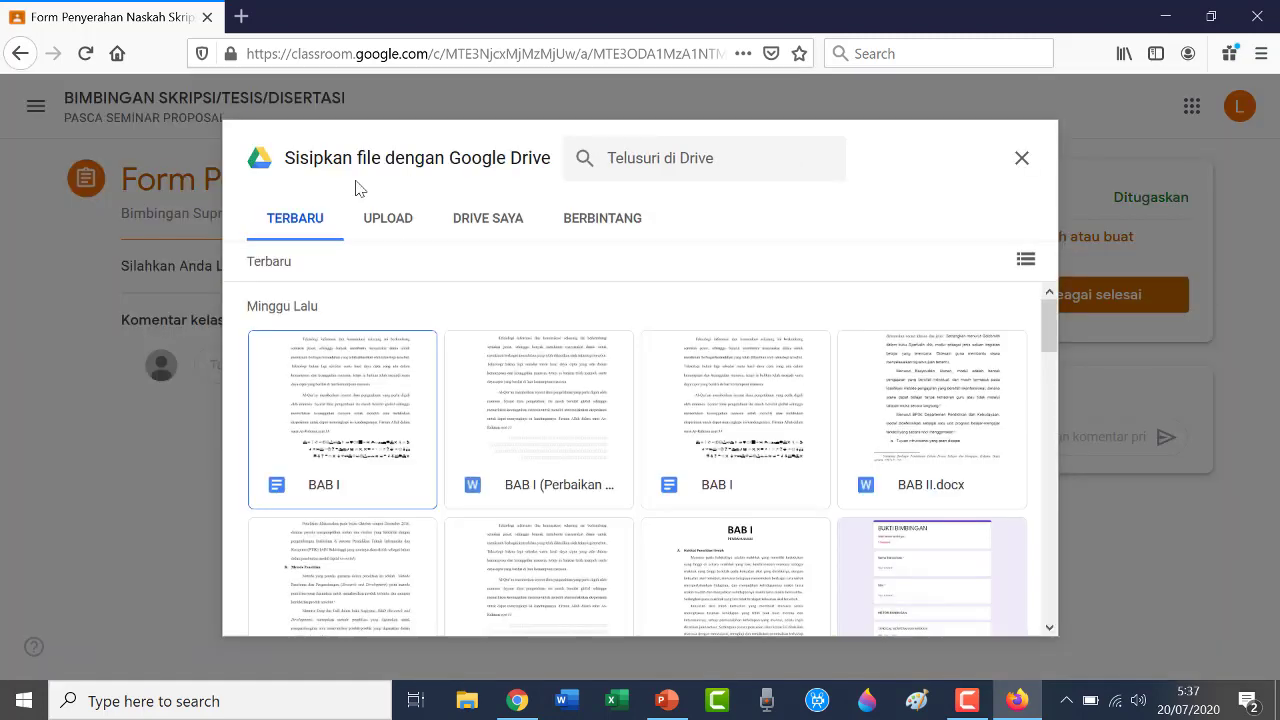
click(394, 228)
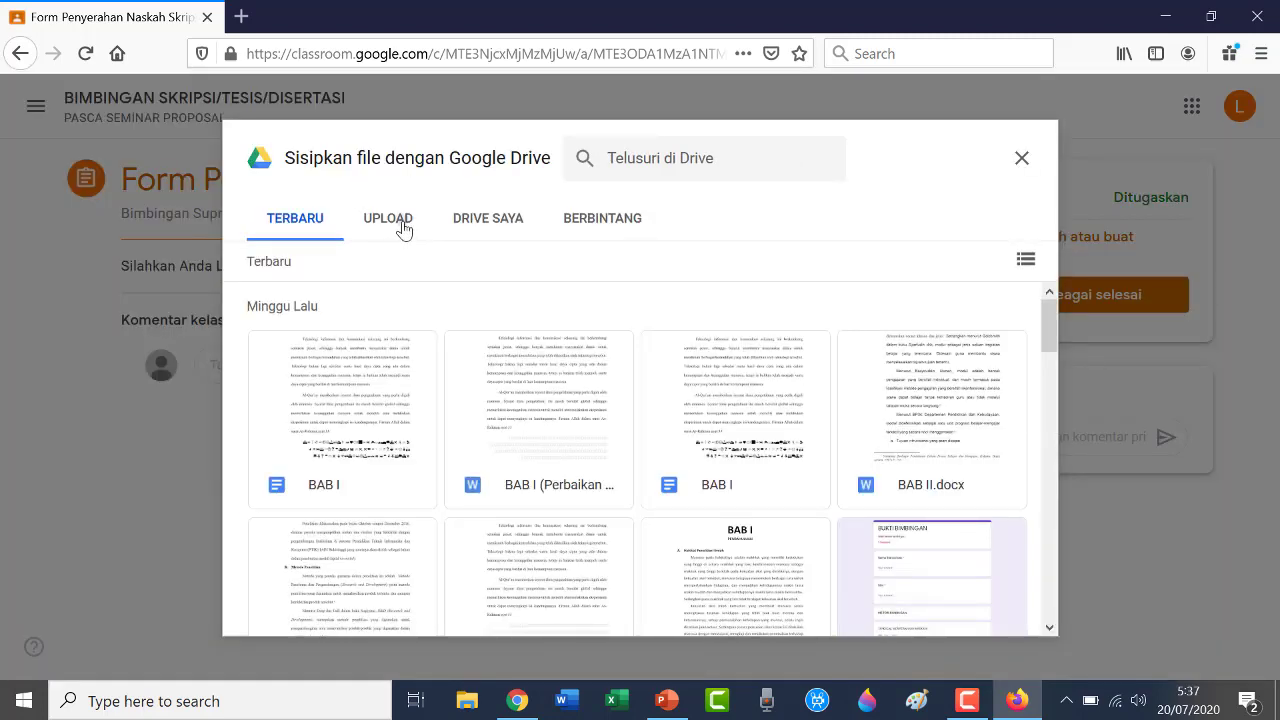
click(625, 512)
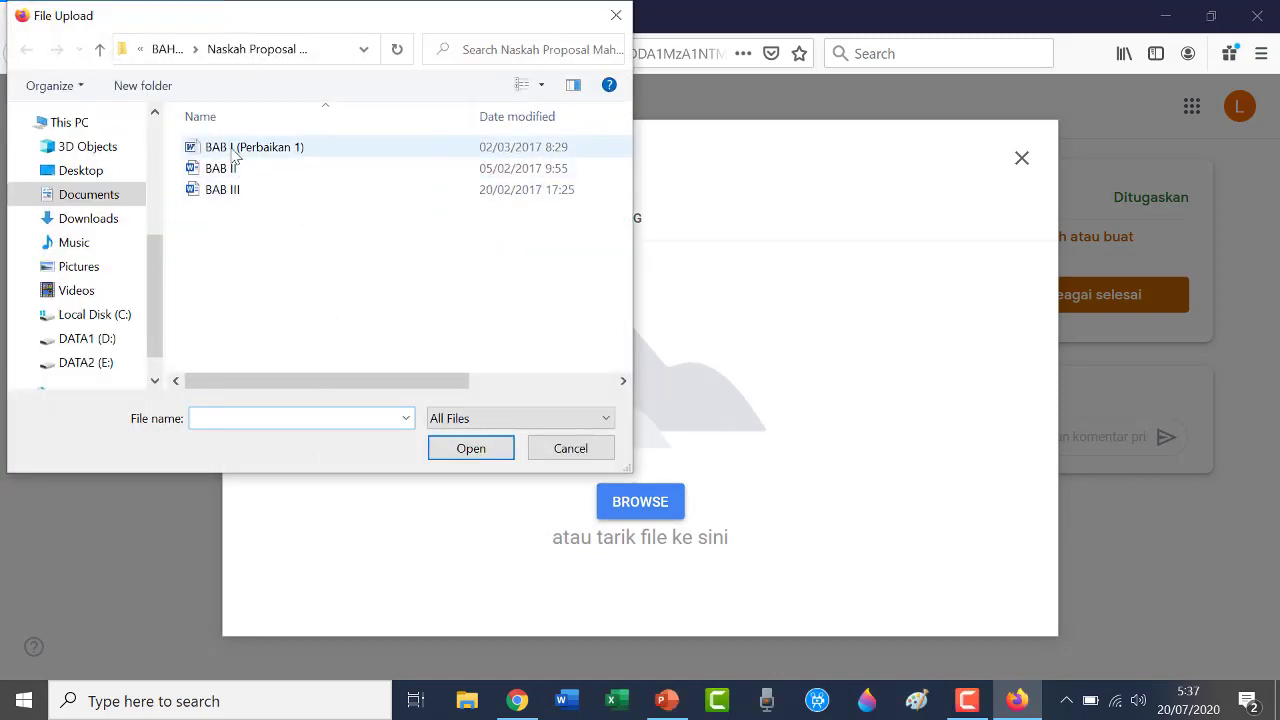
click(232, 150)
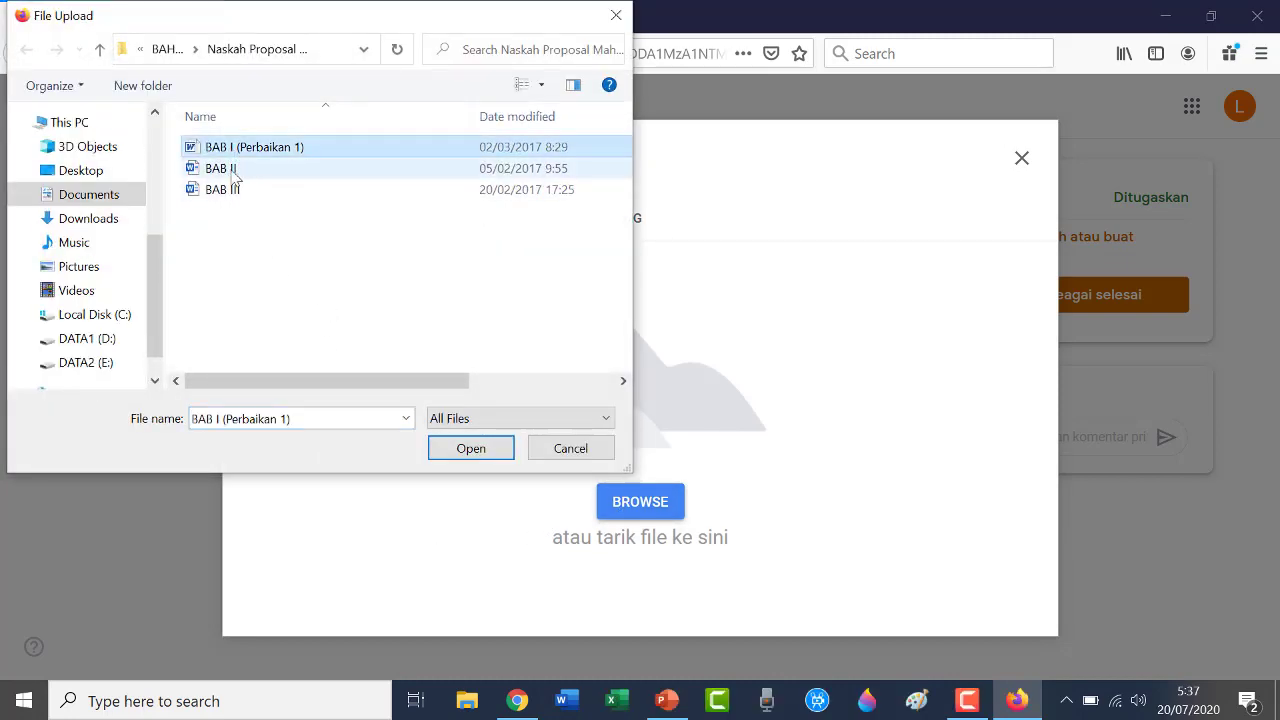
ctrl+click(230, 170)
ctrl+click(224, 192)
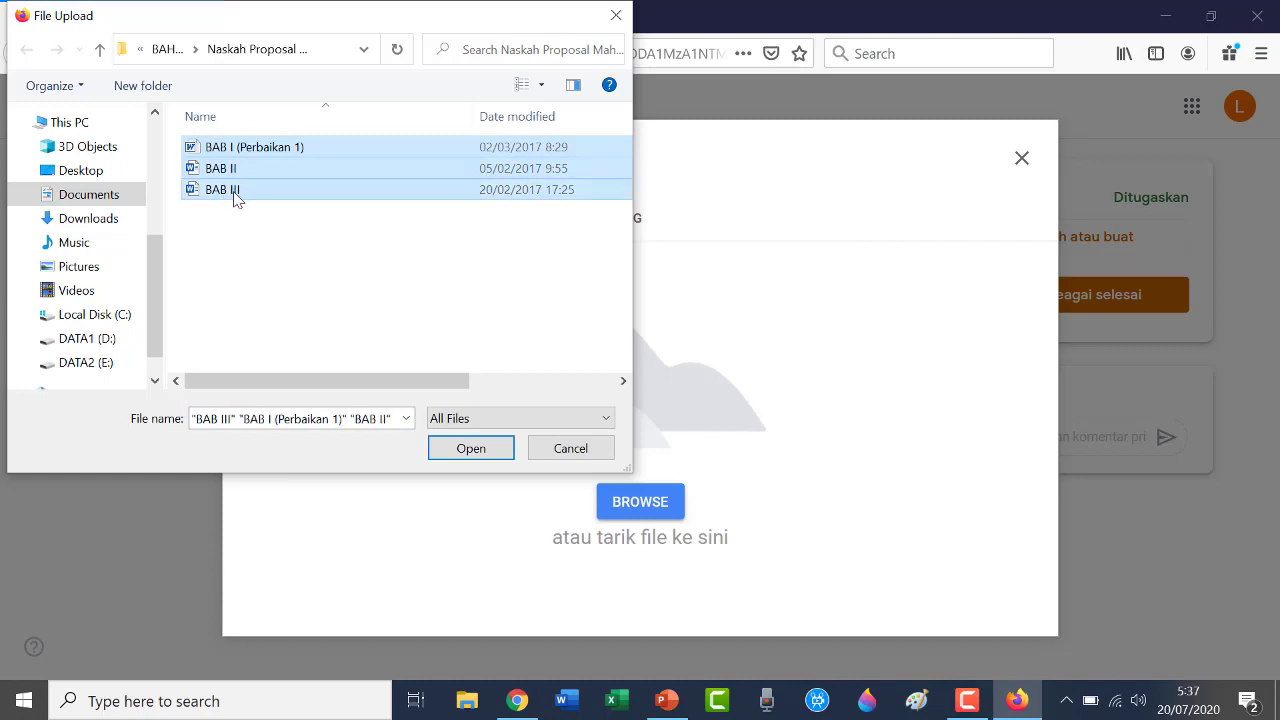
click(471, 448)
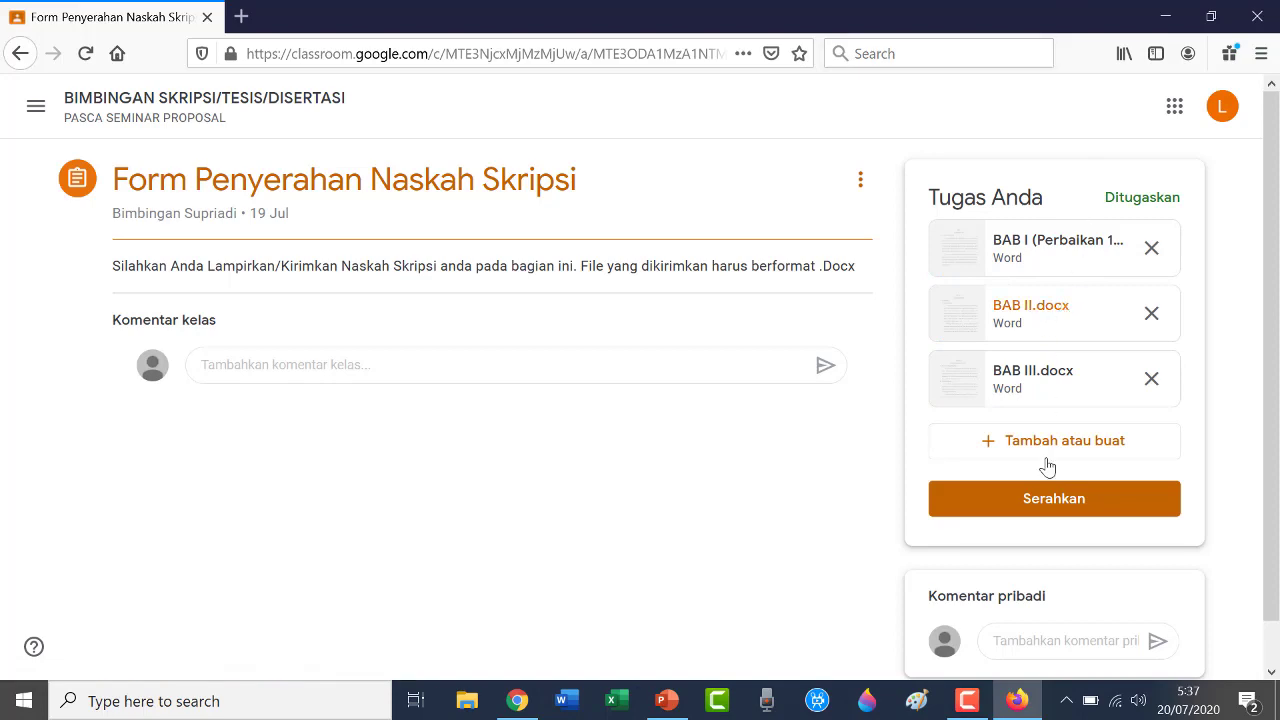
Write the private comment "Aslkm bpk, saya sudah mengirimkan file perbaikan proposal pasca seminar saya, mohon dikoreksi pak. terimakasih".
scroll(1053, 463, down, 1)
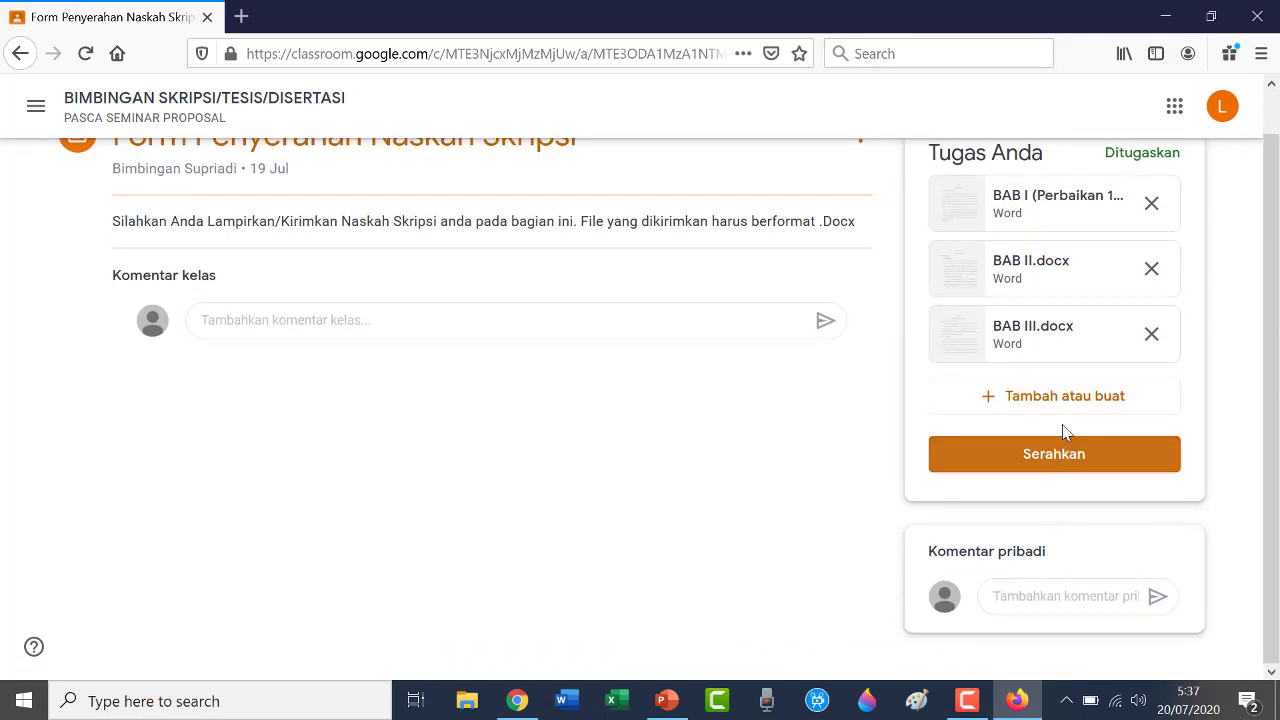
scroll(1075, 360, down, 1)
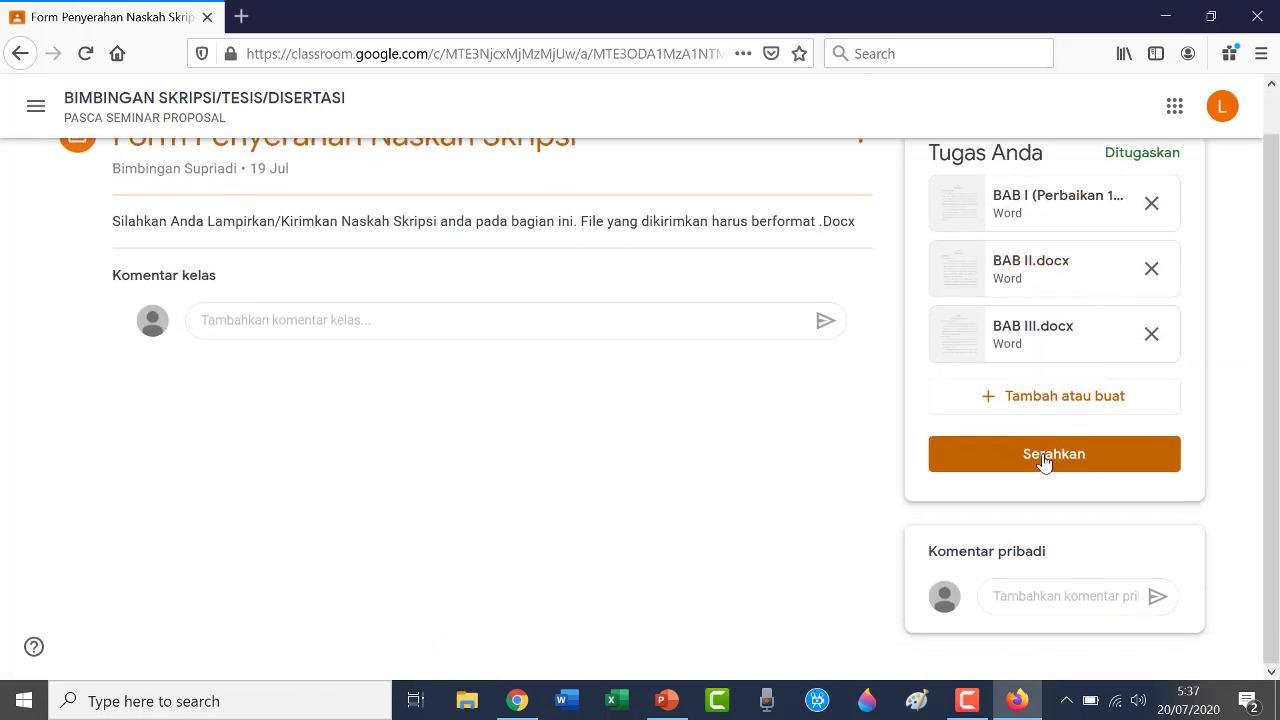
click(1027, 597)
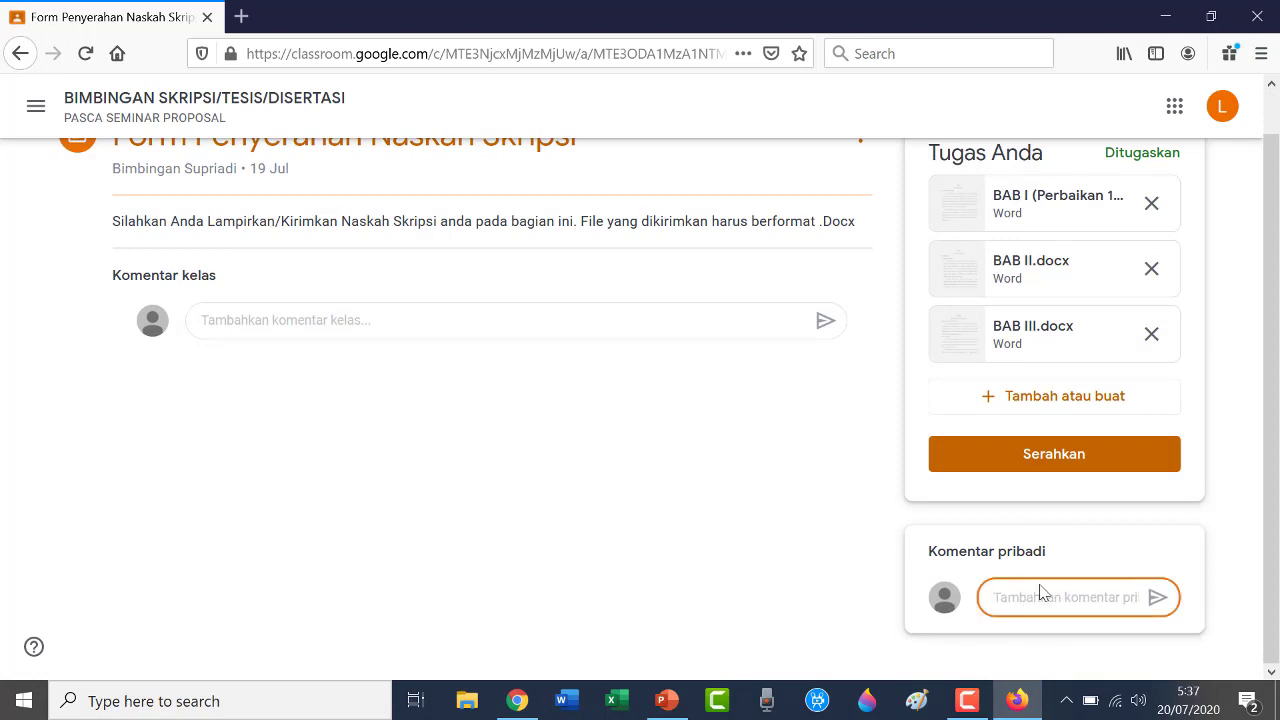
text(Aslkm bu, )
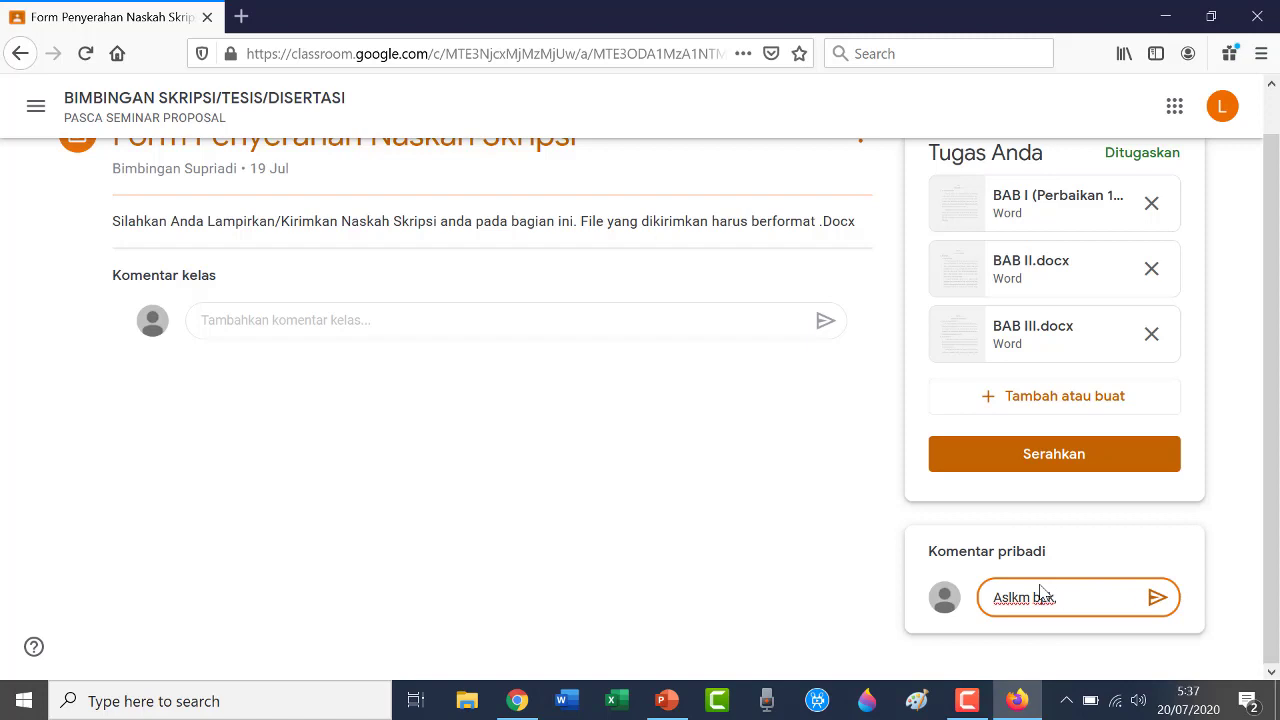
text(saya sudah mengirimka)
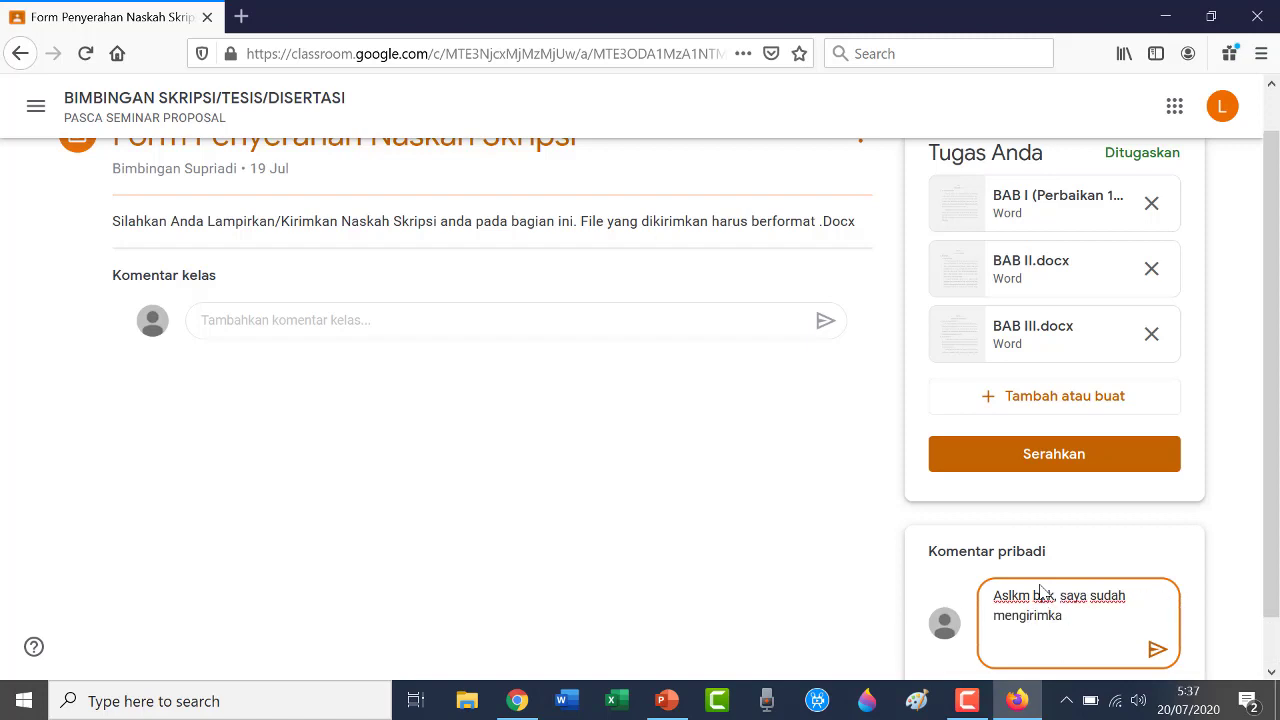
text(n file perbaikan proposal)
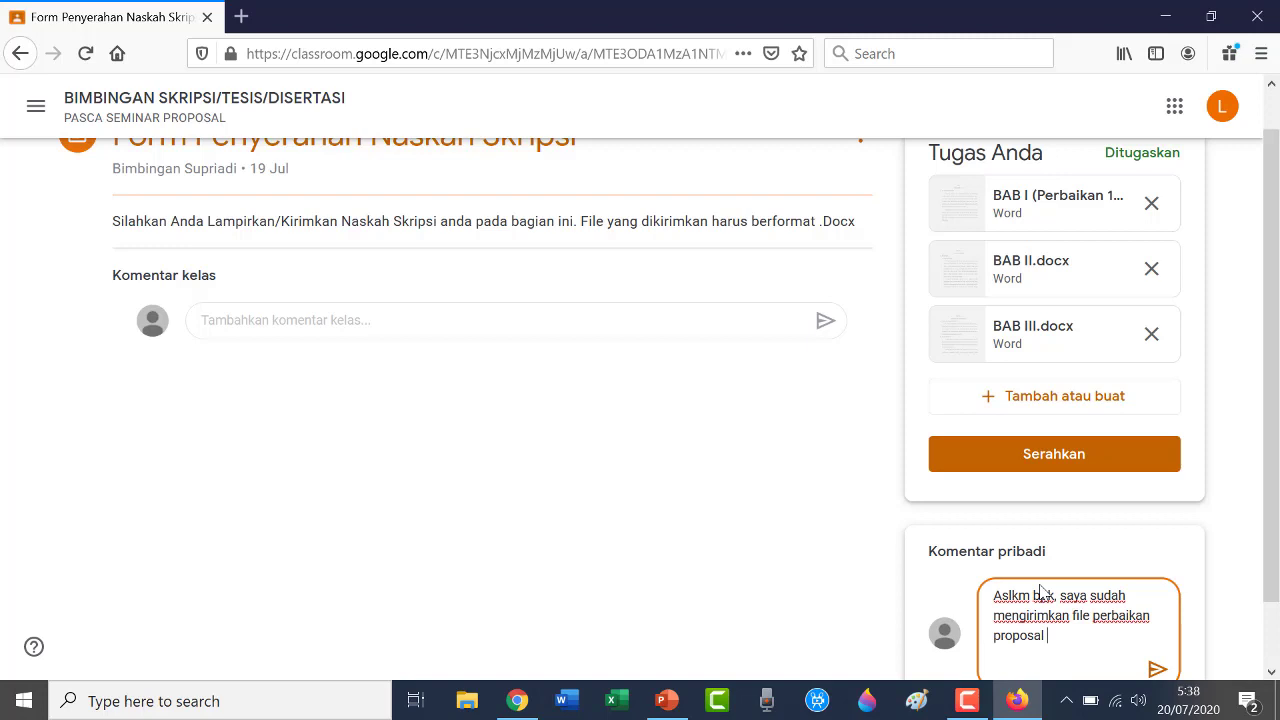
key(BackSpace)
text(a, mohon)
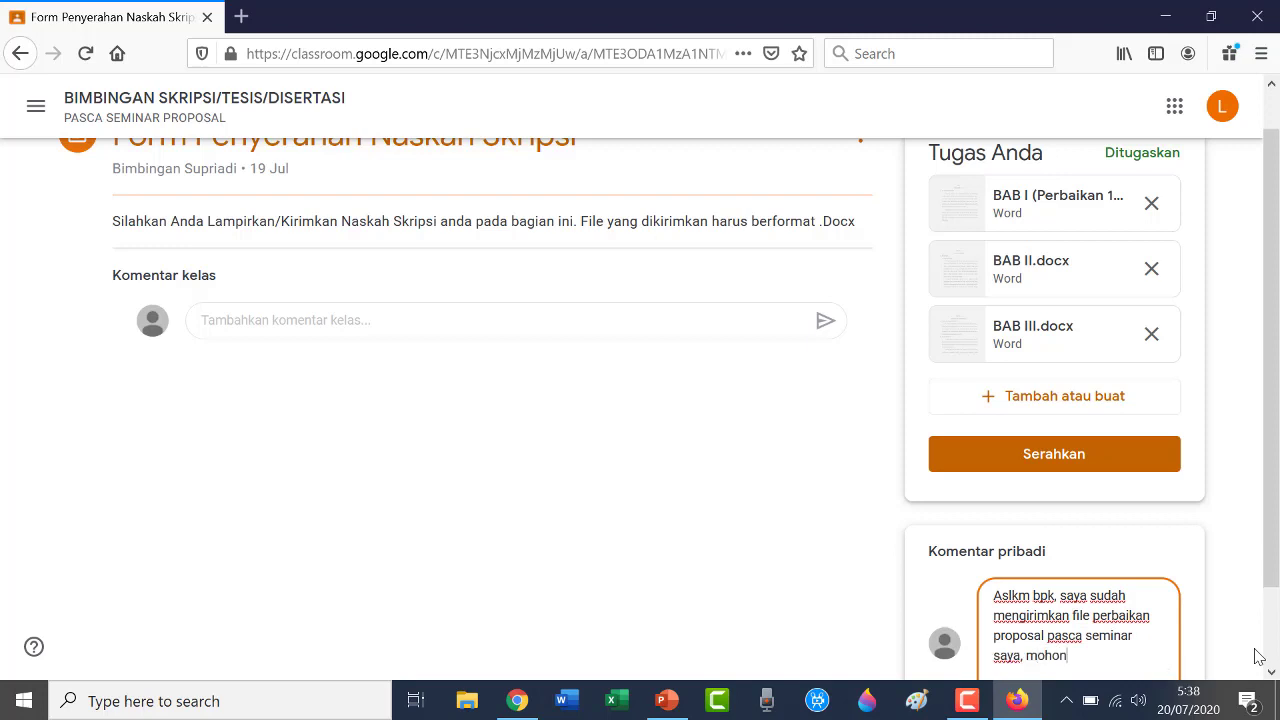
text( dikoreksi pak. terimakasih)
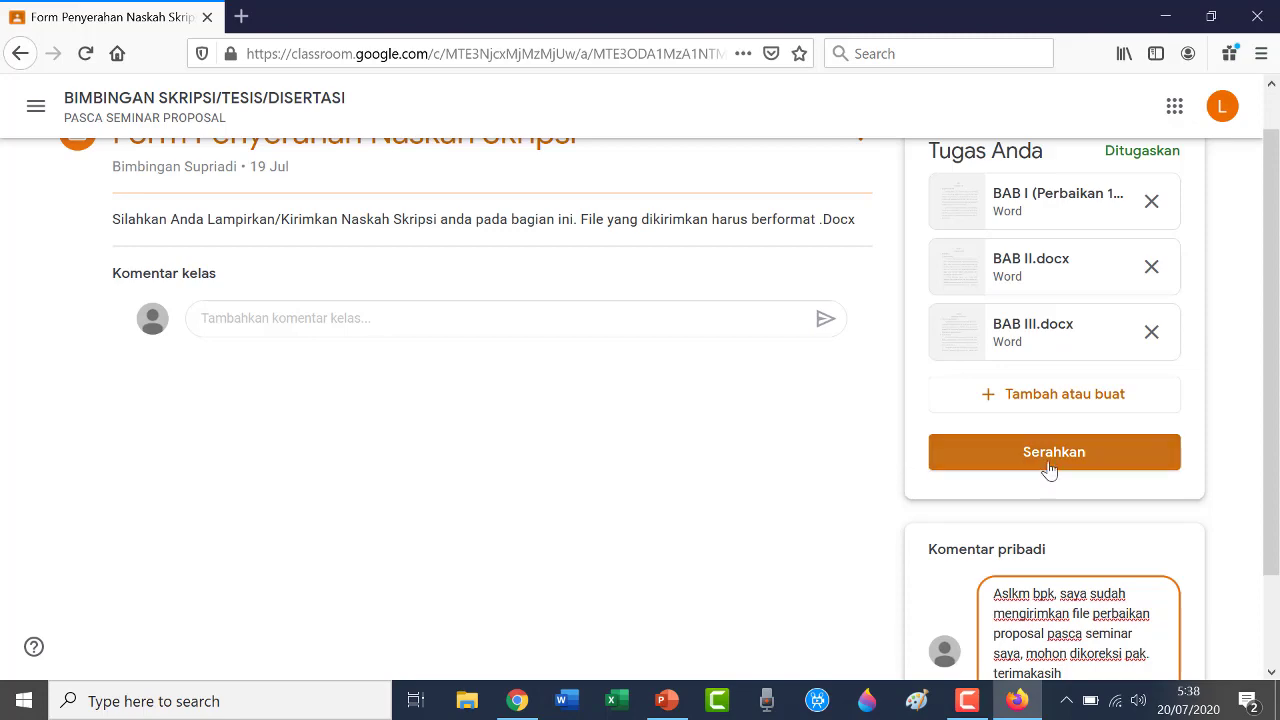
Post the written private comment to the supervisor on the assignment.
drag(1276, 420, 1279, 514)
click(1155, 599)
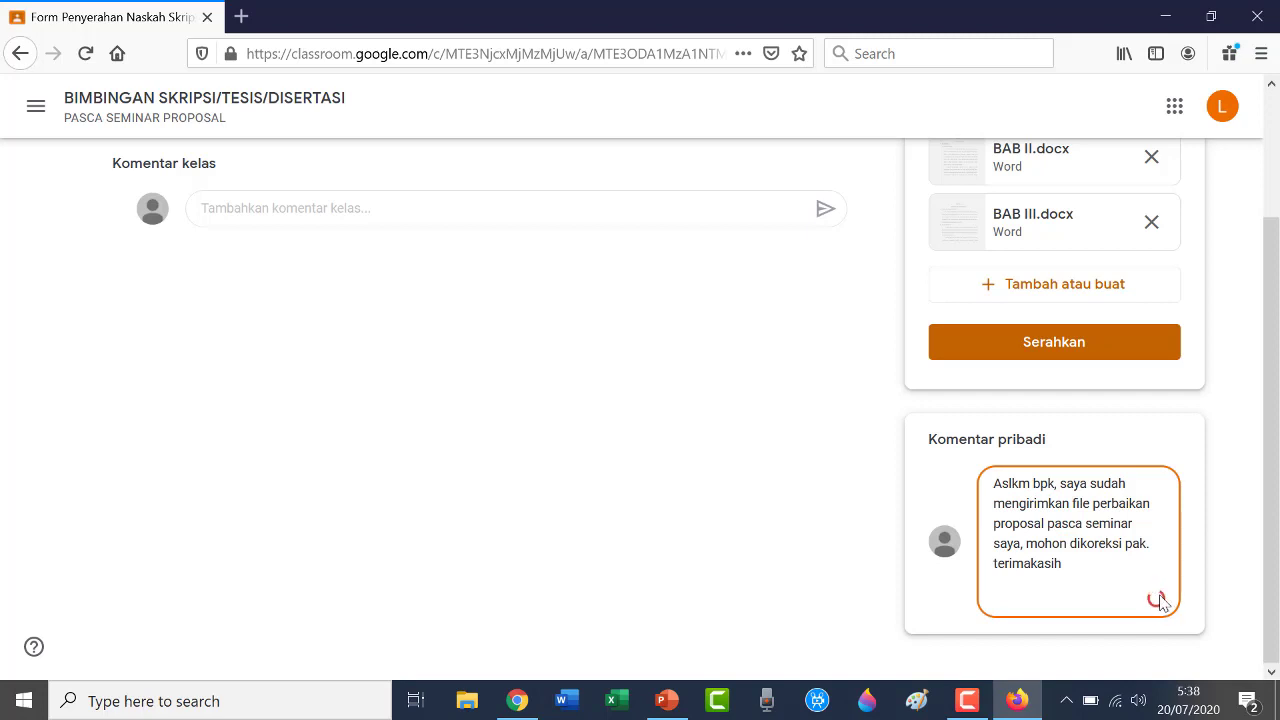
scroll(1108, 593, down, 3)
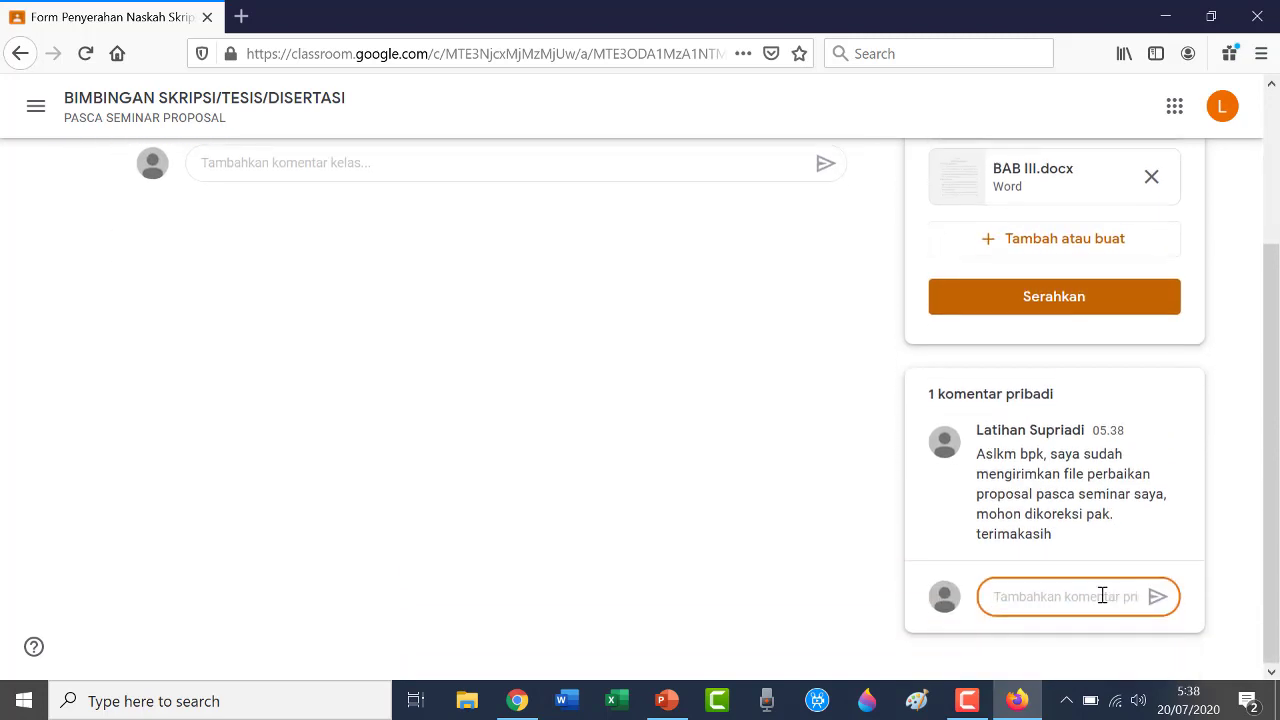
Submit the "Form Penyerahan Naskah Skripsi" assignment with its three attachments and confirm the submission.
scroll(1111, 571, up, 3)
scroll(1103, 553, up, 1)
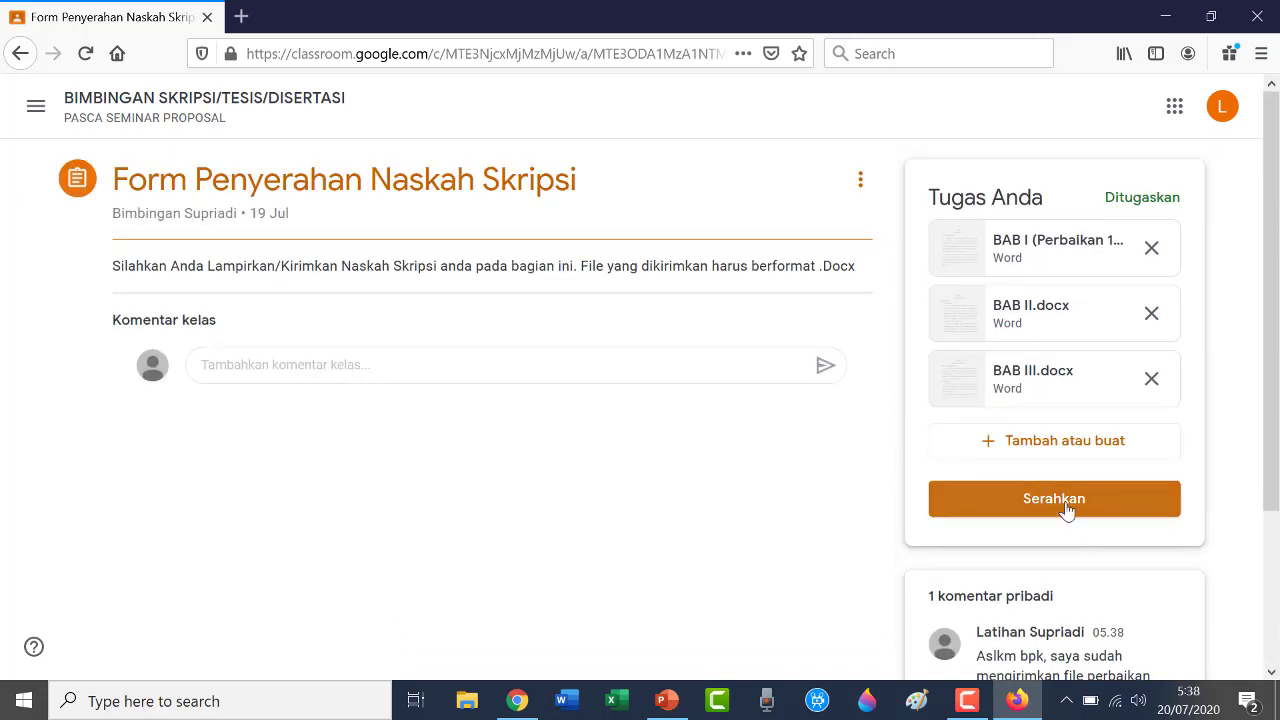
click(1066, 507)
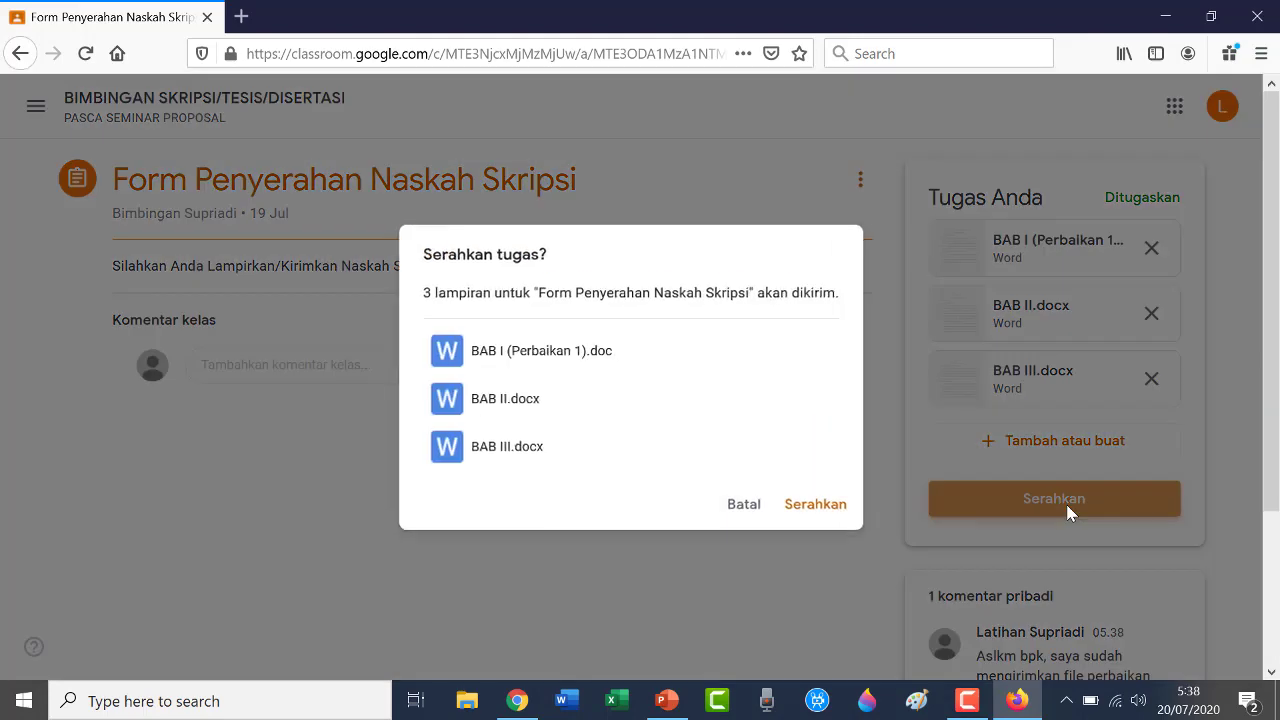
click(816, 506)
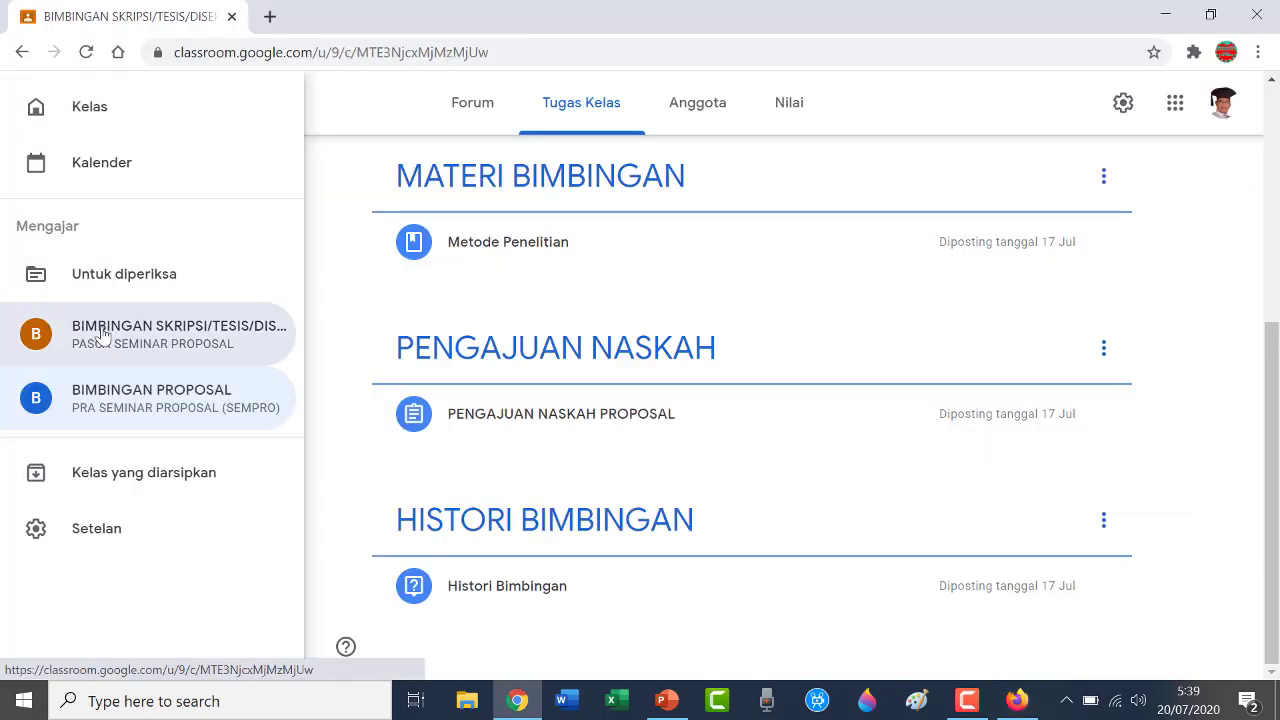
In the supervisor's Chrome session, open the classwork list of BIMBINGAN SKRIPSI/TESIS/DISERTASI and find the PENGAJUAN NASKAH SKRIPSI topic.
click(94, 337)
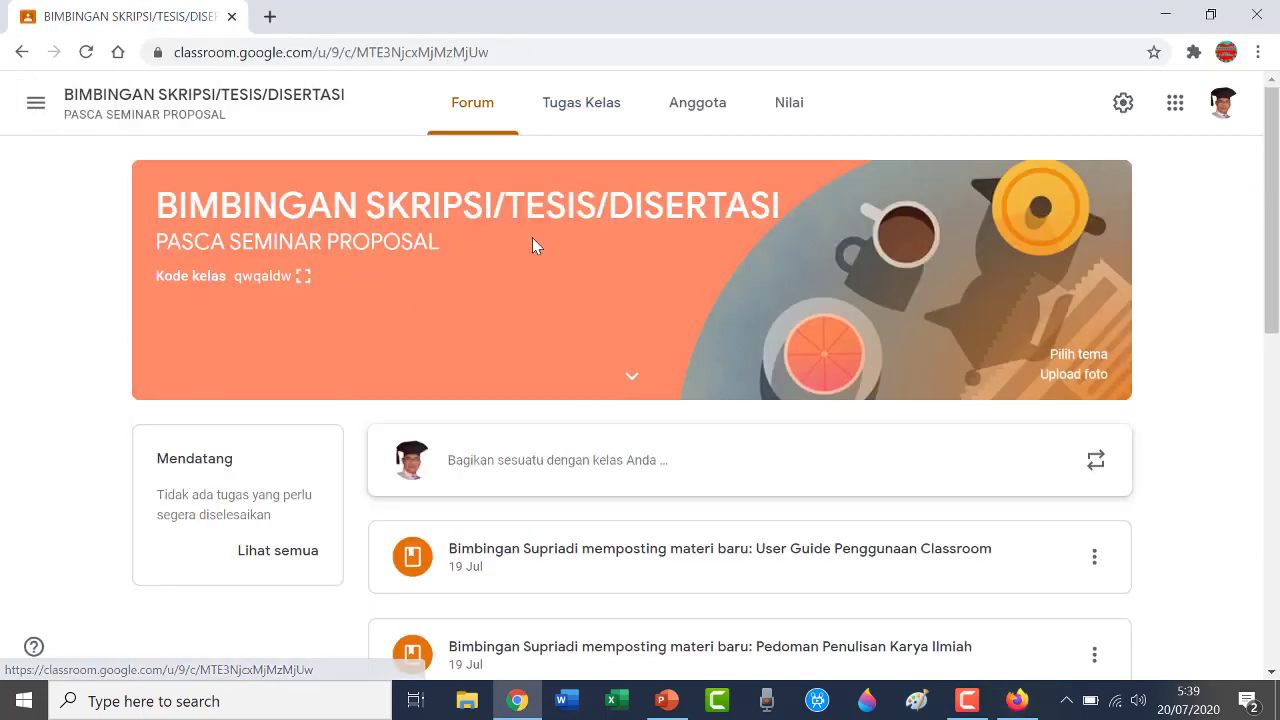
click(582, 112)
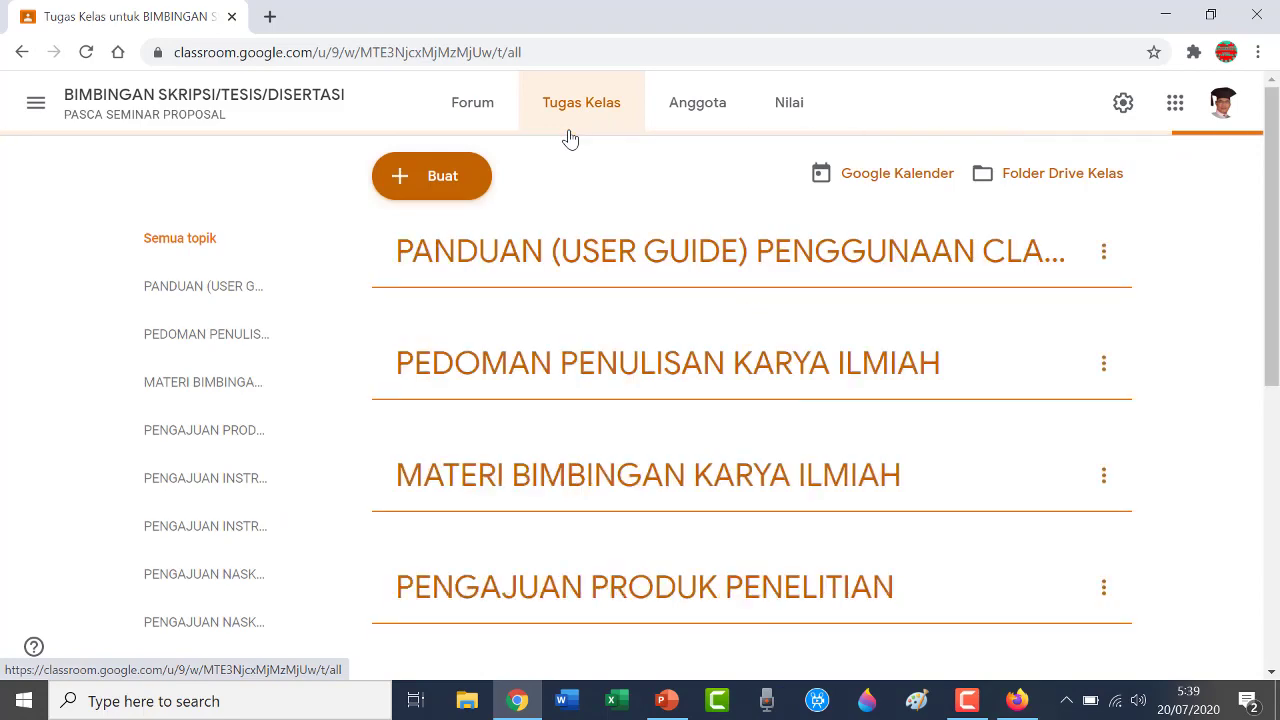
scroll(570, 140, down, 2)
scroll(570, 140, down, 3)
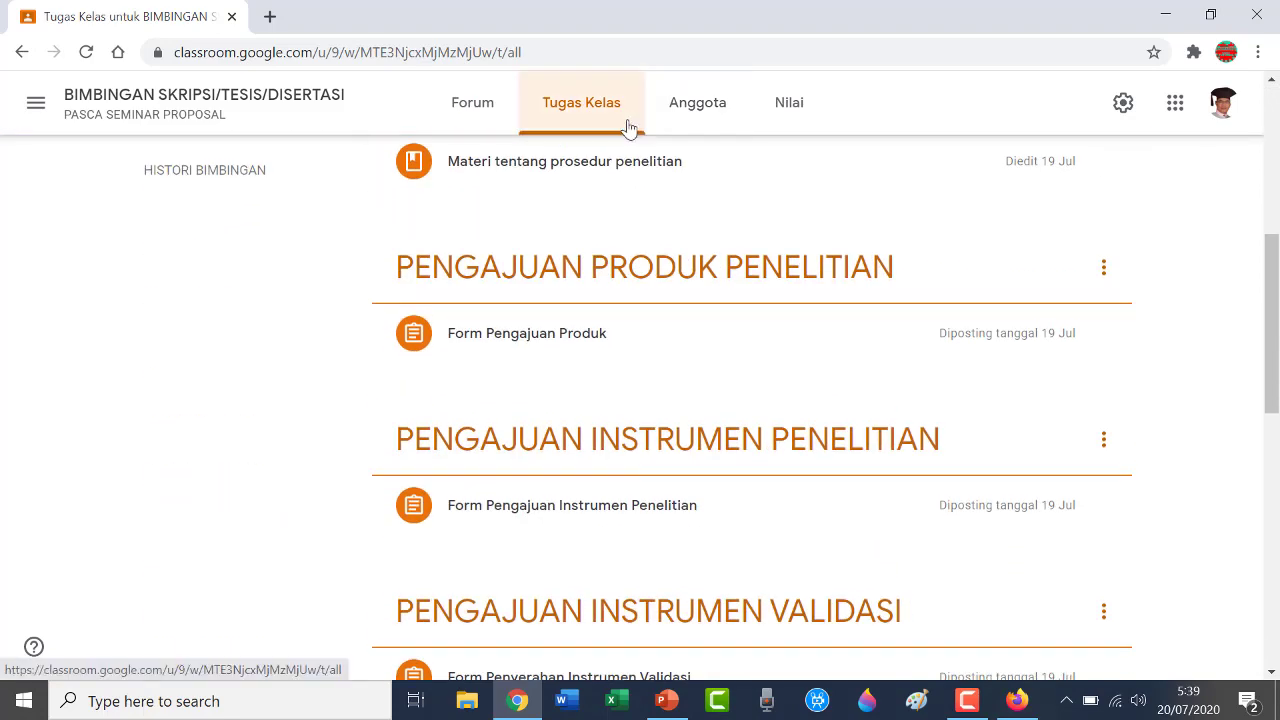
scroll(620, 130, down, 3)
scroll(505, 318, down, 2)
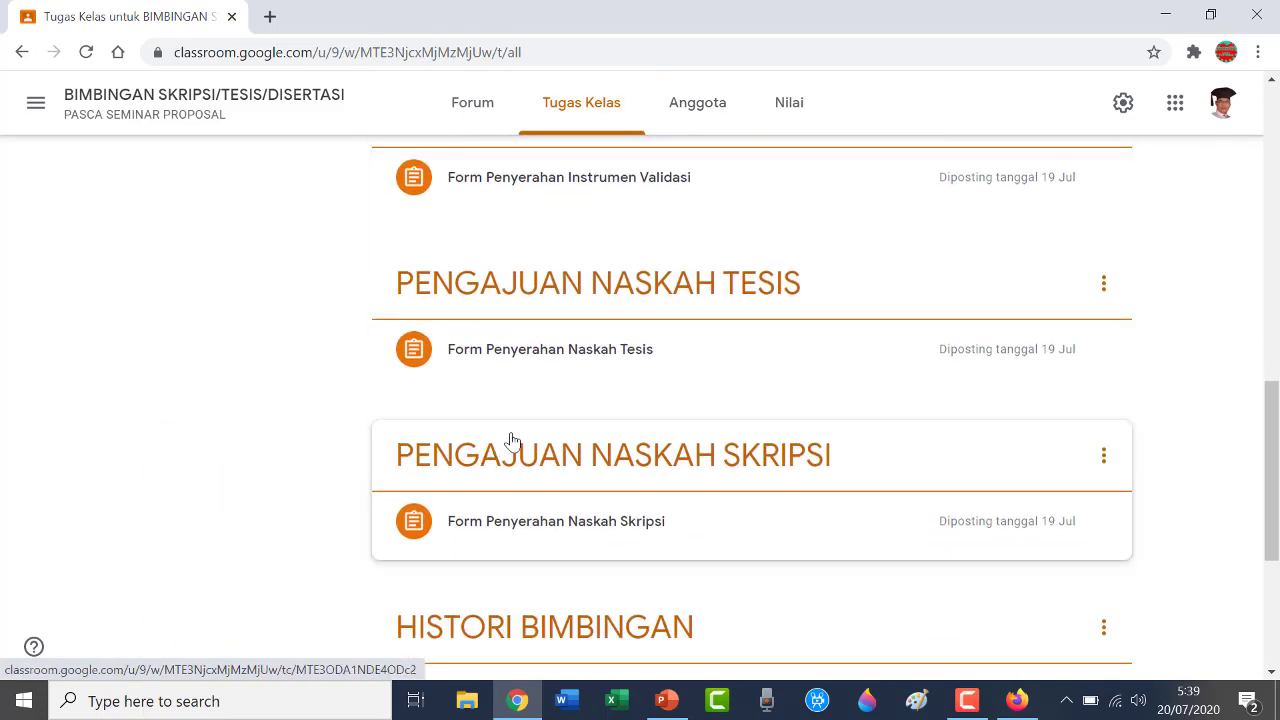
scroll(508, 440, down, 1)
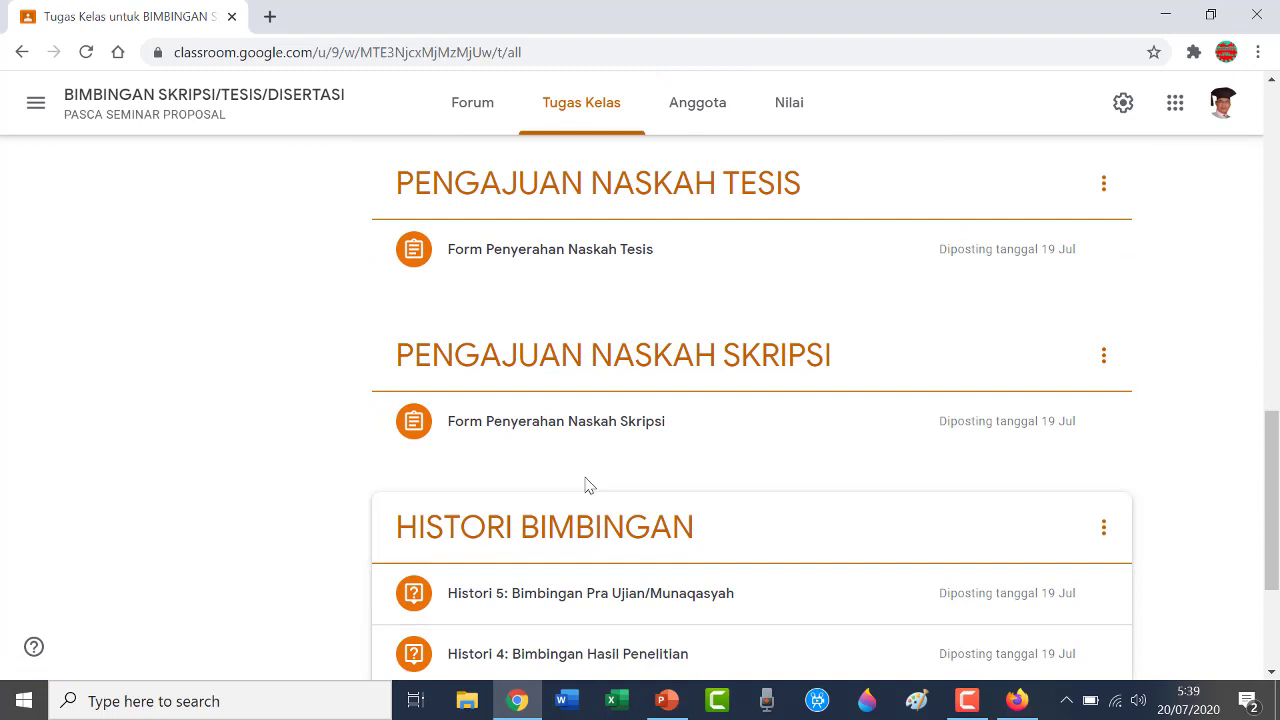
Open the student's submission for "Form Penyerahan Naskah Skripsi" and open BAB I (Perbaikan 1).doc in Google Docs.
click(514, 432)
scroll(514, 438, down, 3)
scroll(531, 411, up, 1)
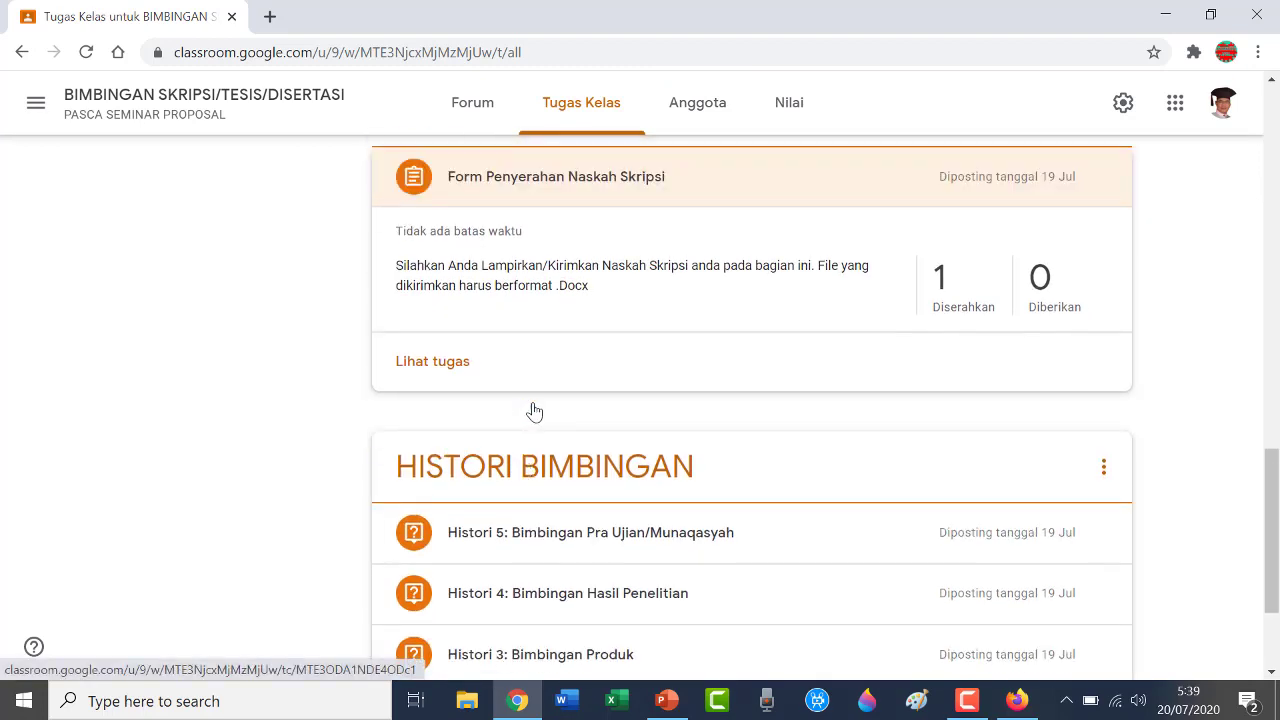
click(960, 357)
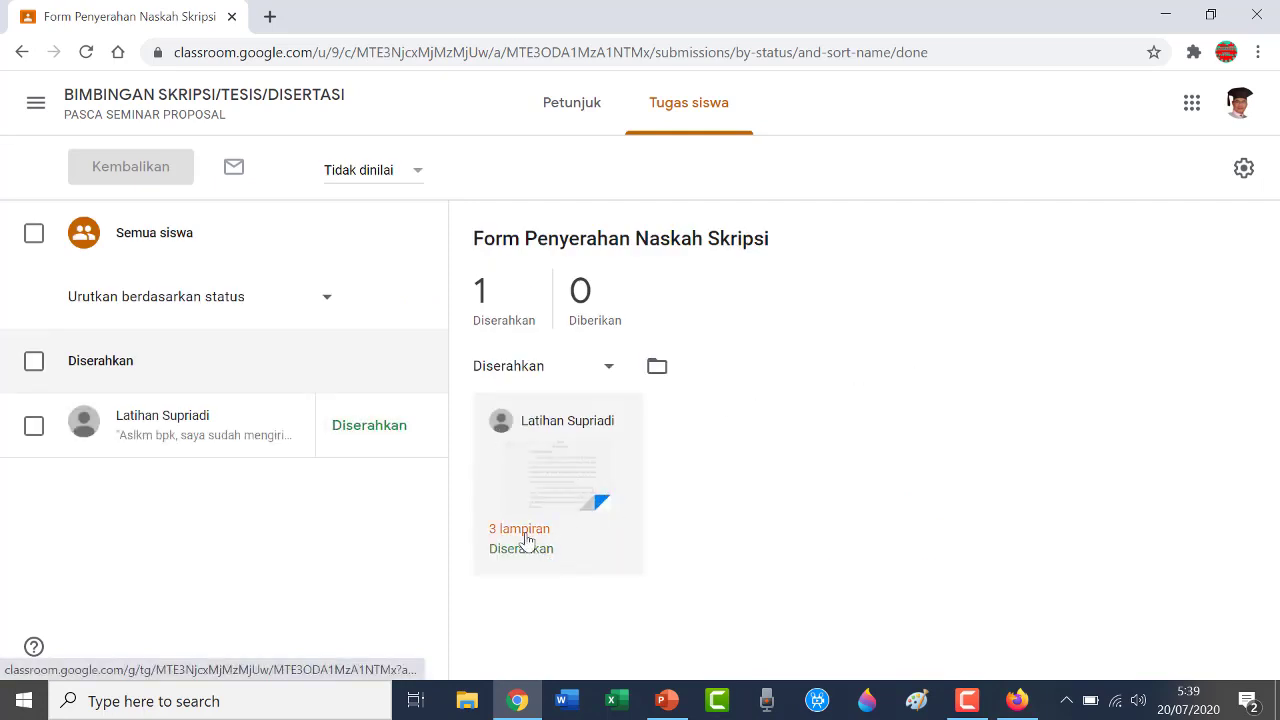
click(527, 540)
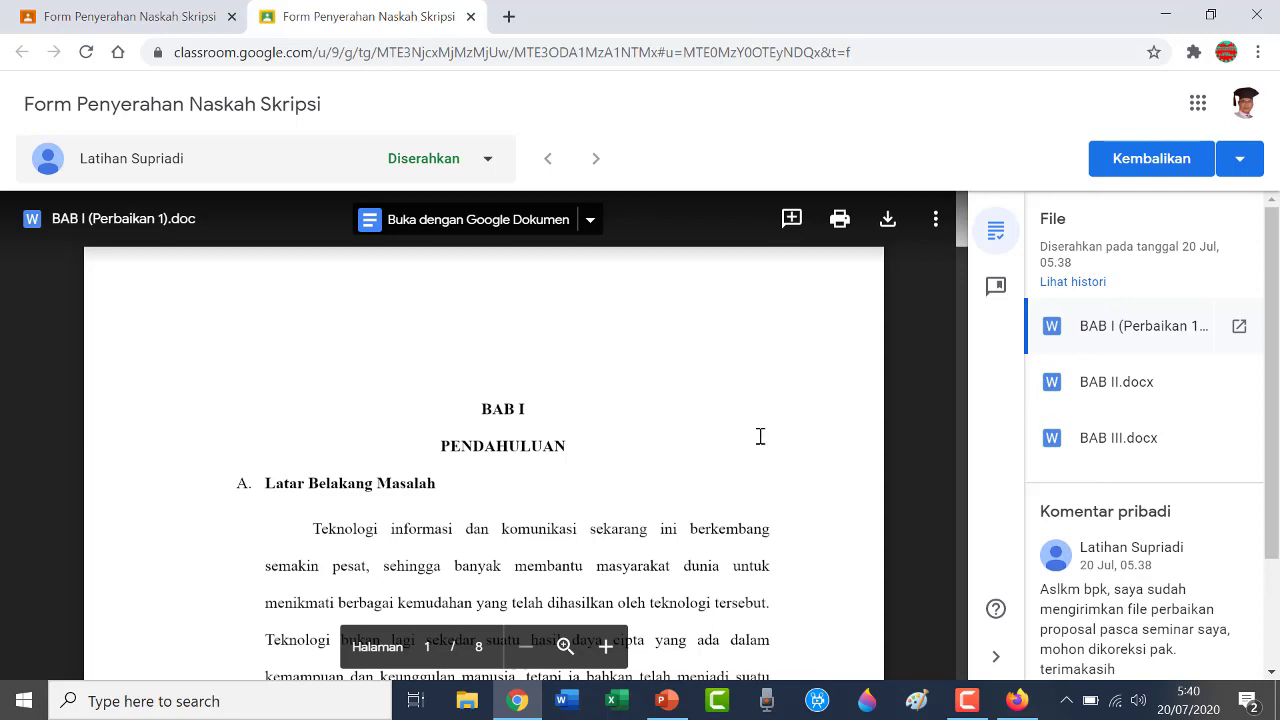
click(444, 229)
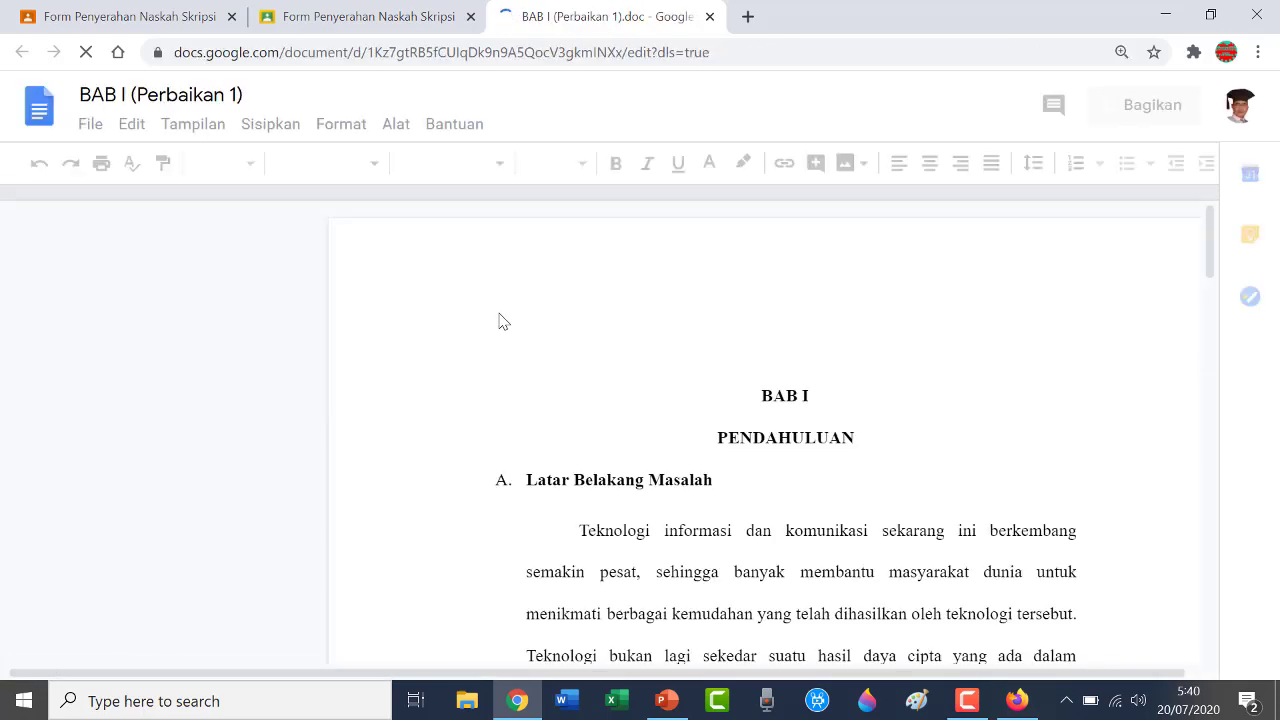
Comment "Bagian ini harus punya referensi" on the first paragraph under Latar Belakang Masalah, accepting the conversion to .DOCX.
scroll(500, 313, down, 1)
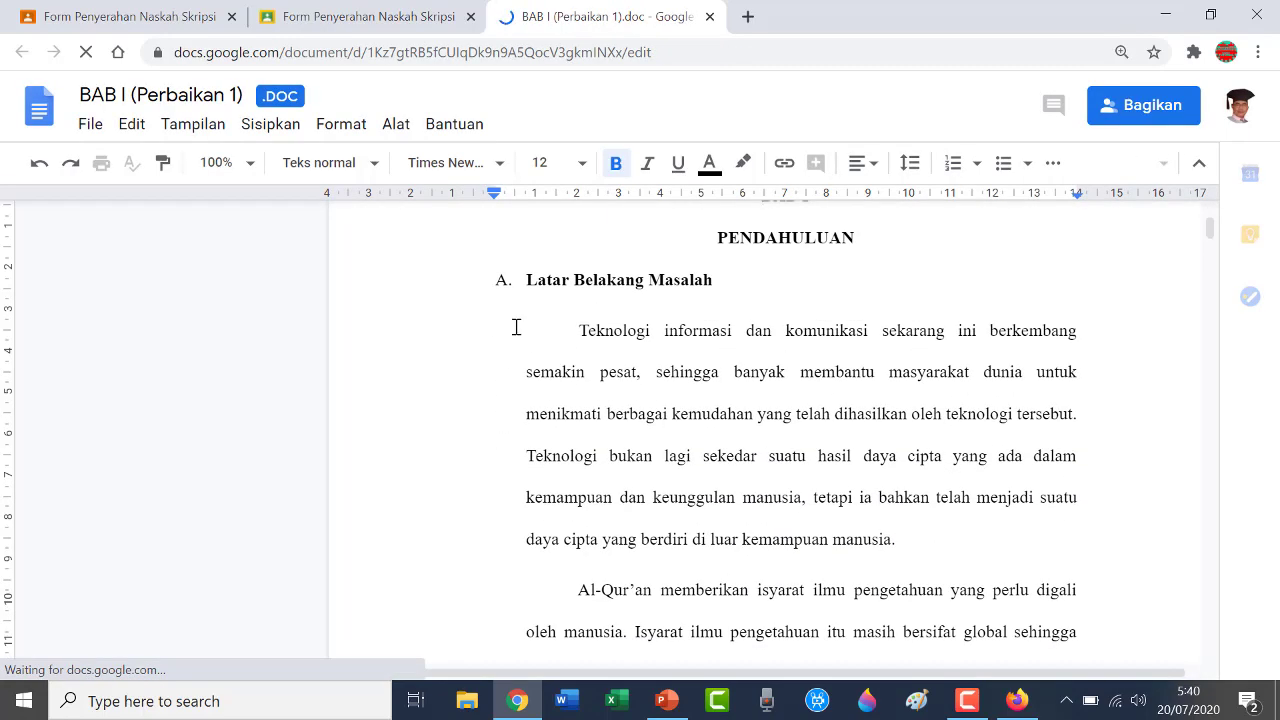
scroll(515, 327, down, 1)
scroll(515, 327, up, 1)
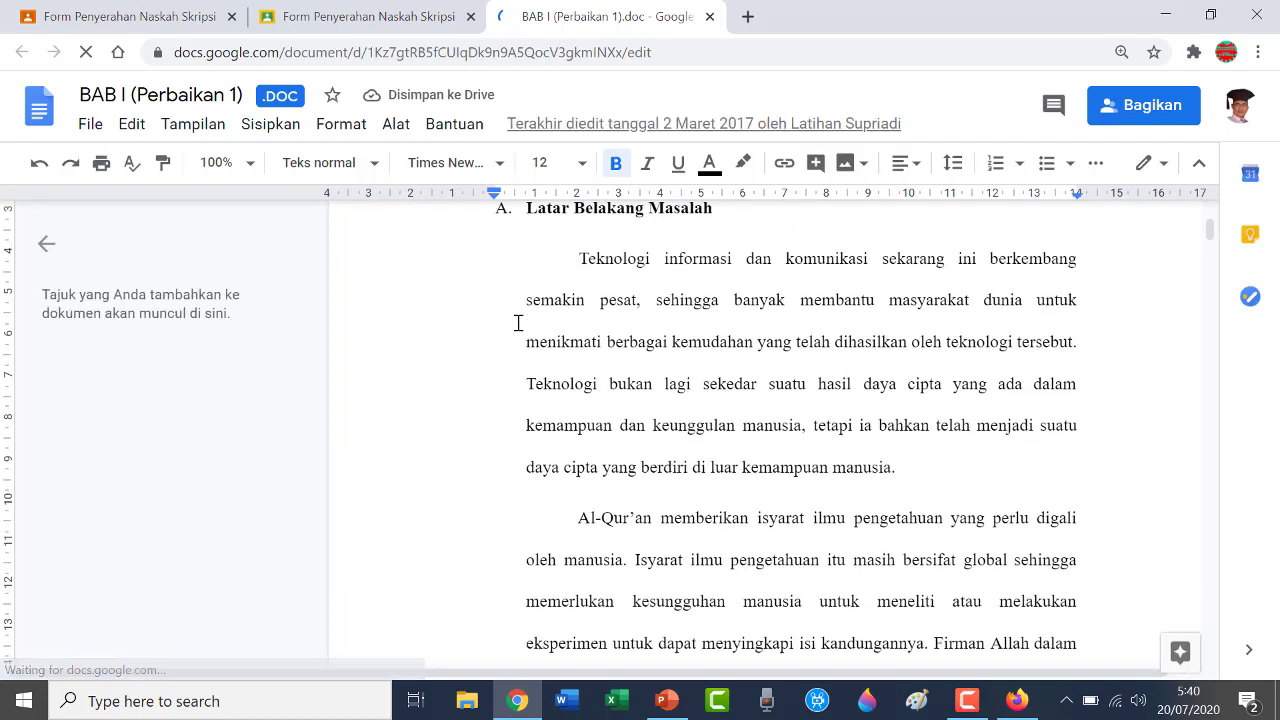
drag(571, 330, 906, 537)
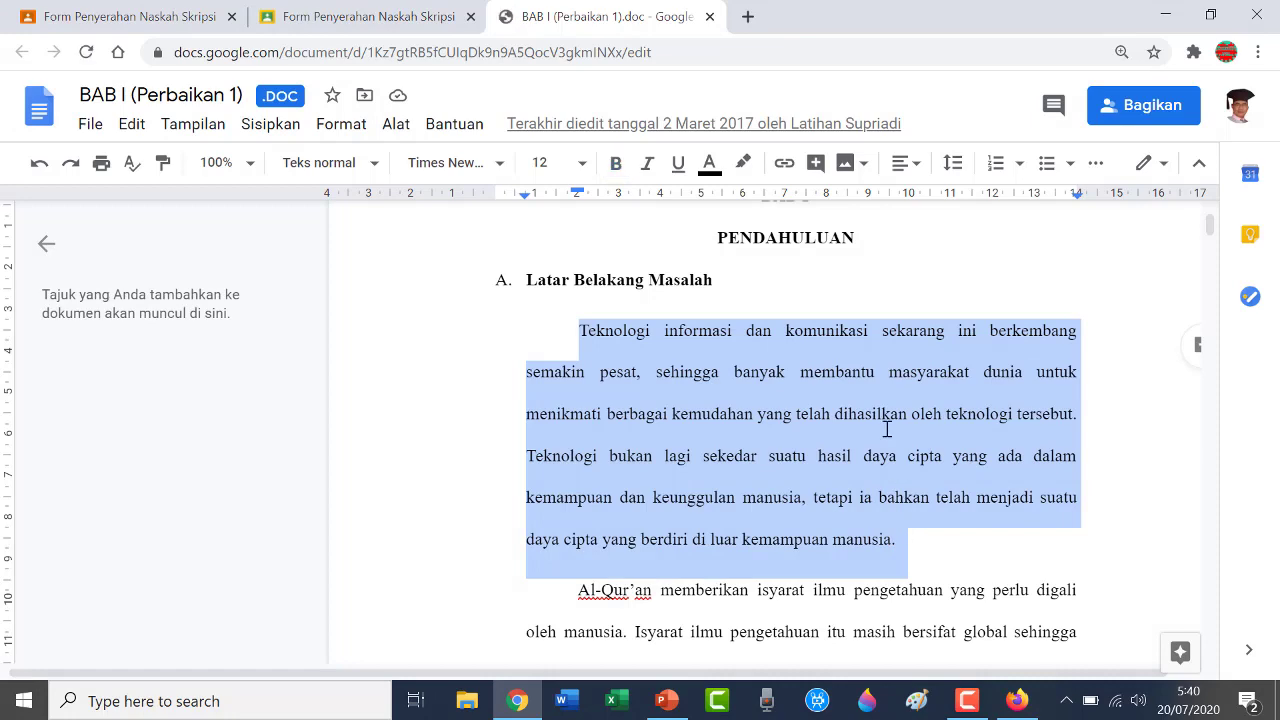
click(813, 156)
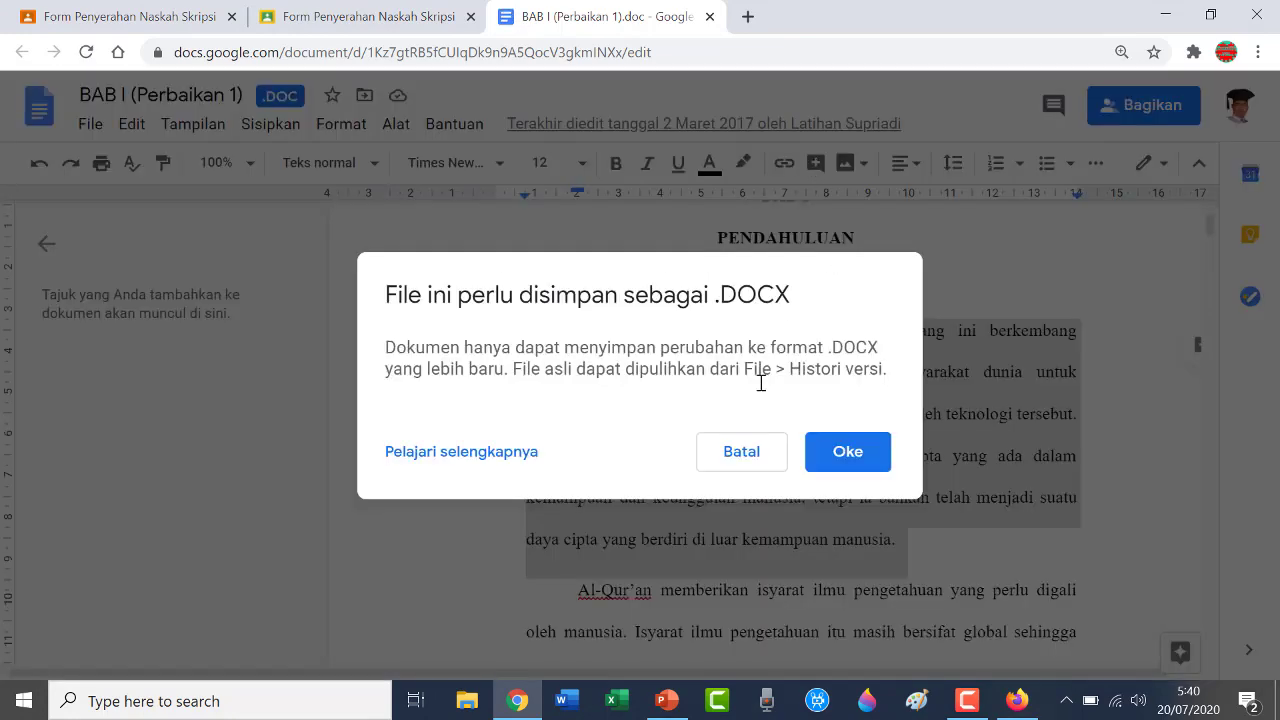
click(850, 460)
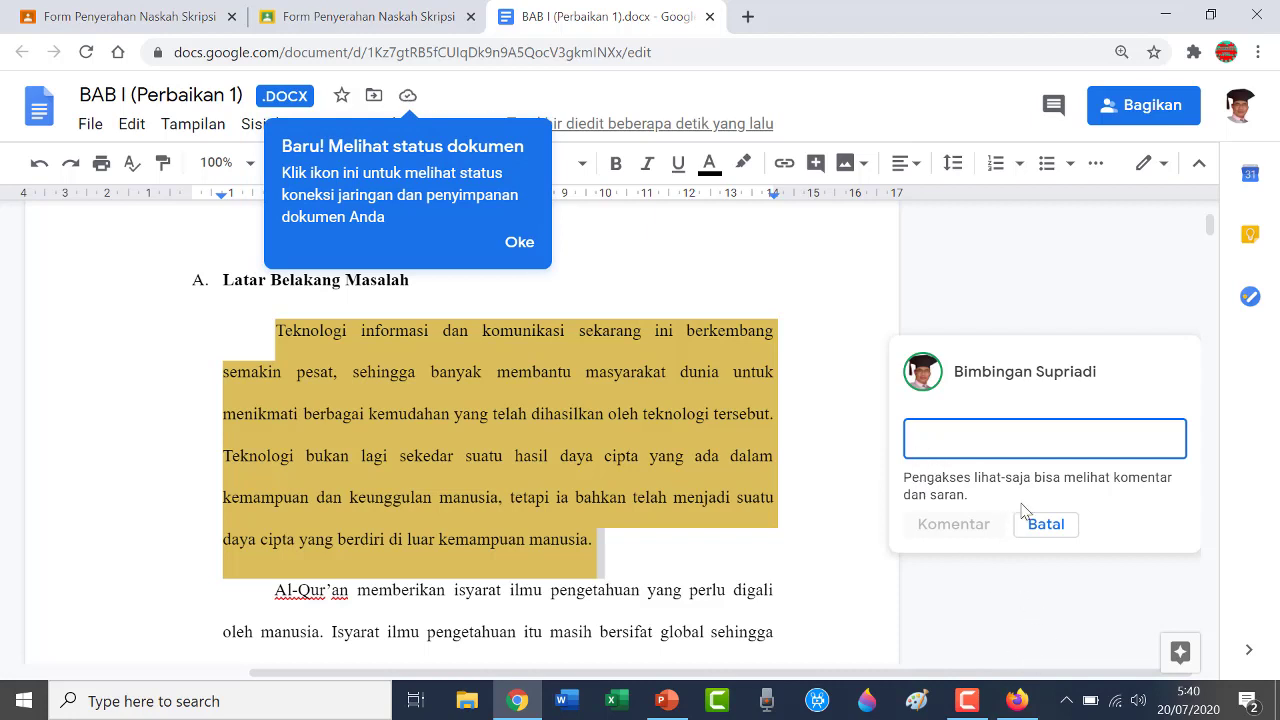
text(Bagian )
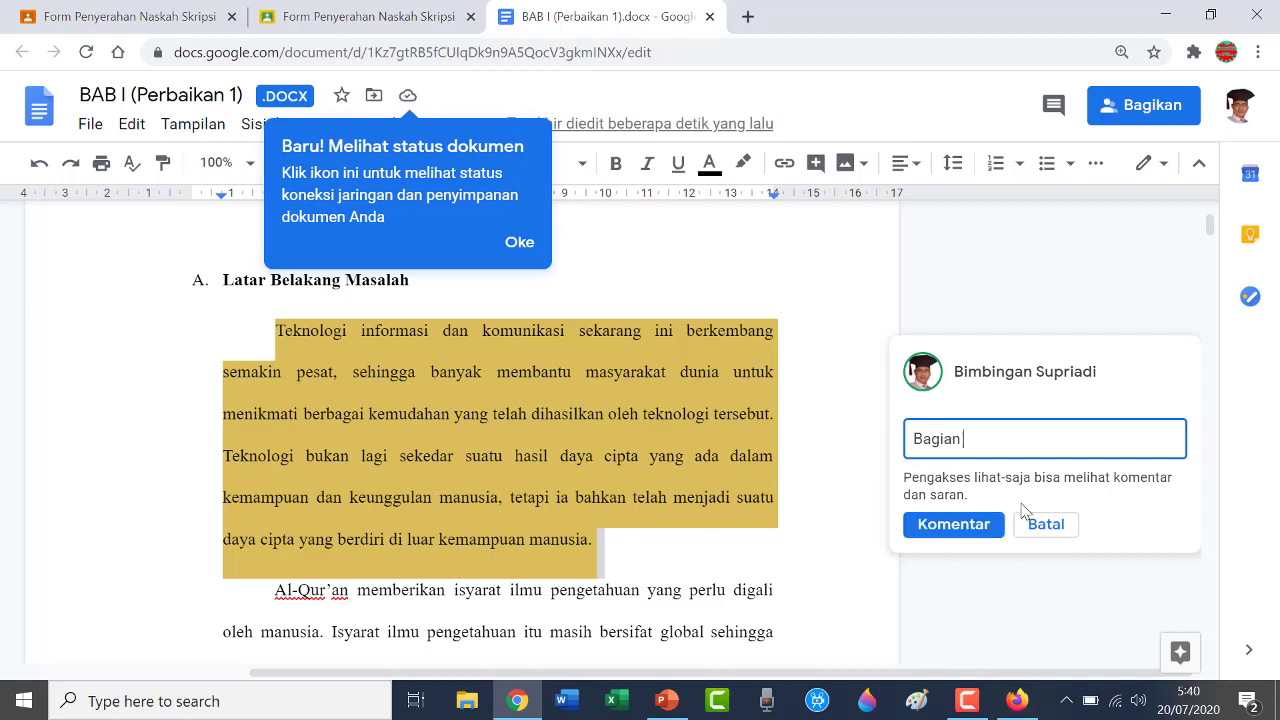
text(ini harus punya referensi)
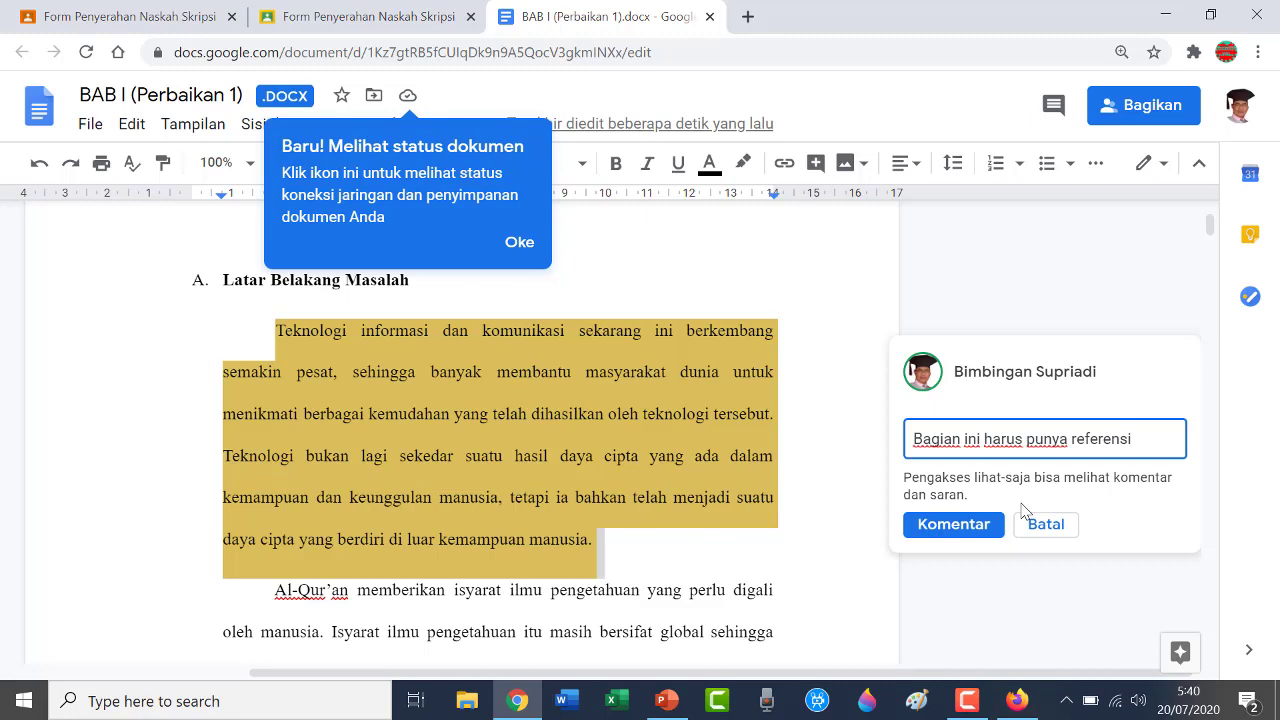
click(953, 524)
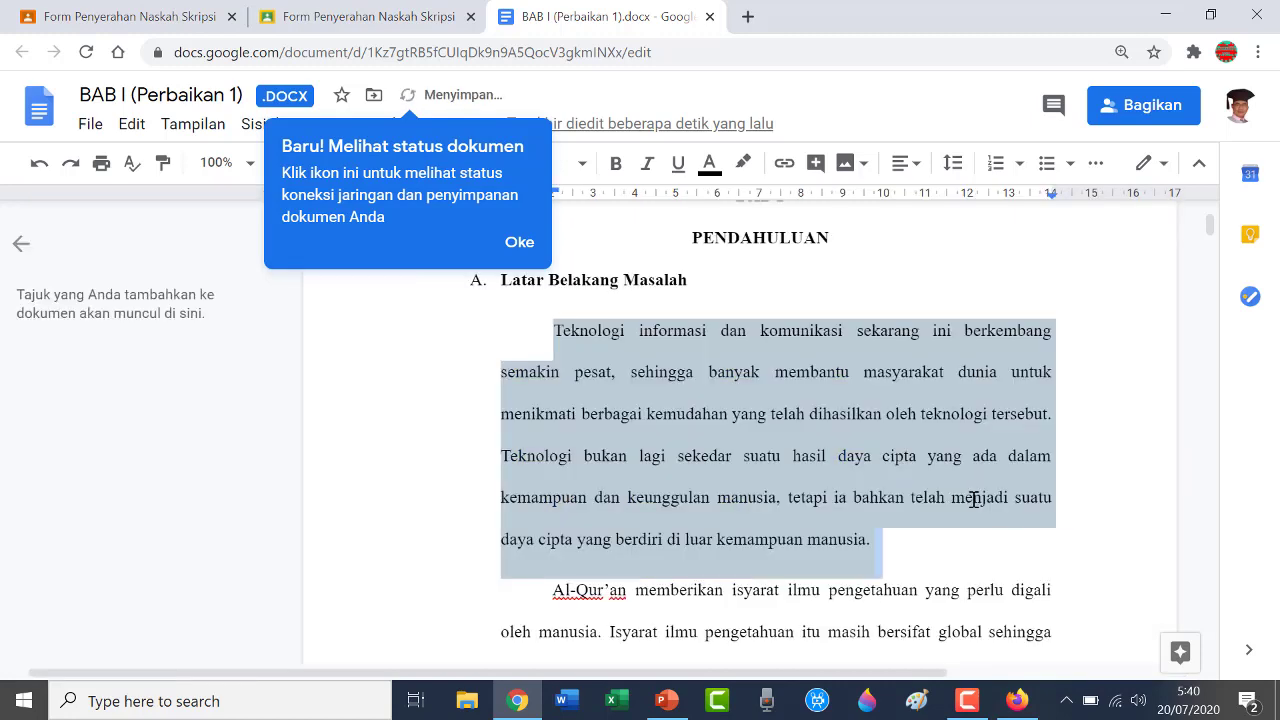
click(881, 588)
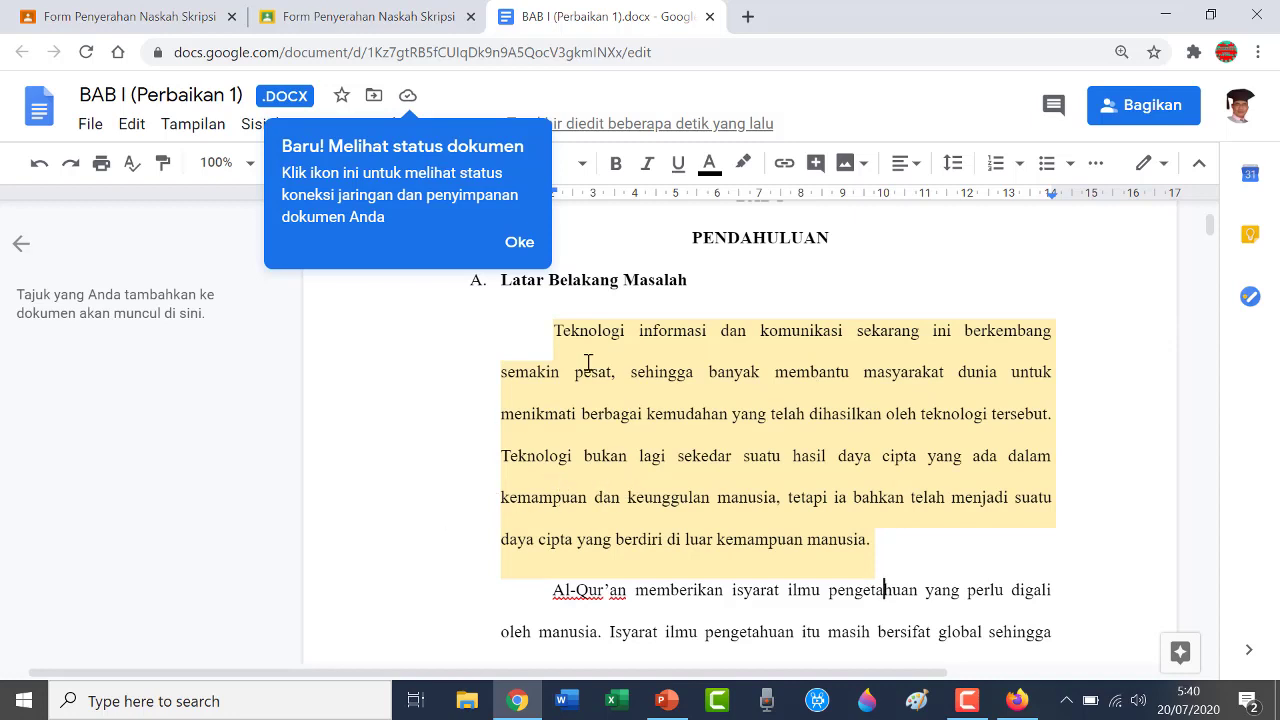
click(520, 243)
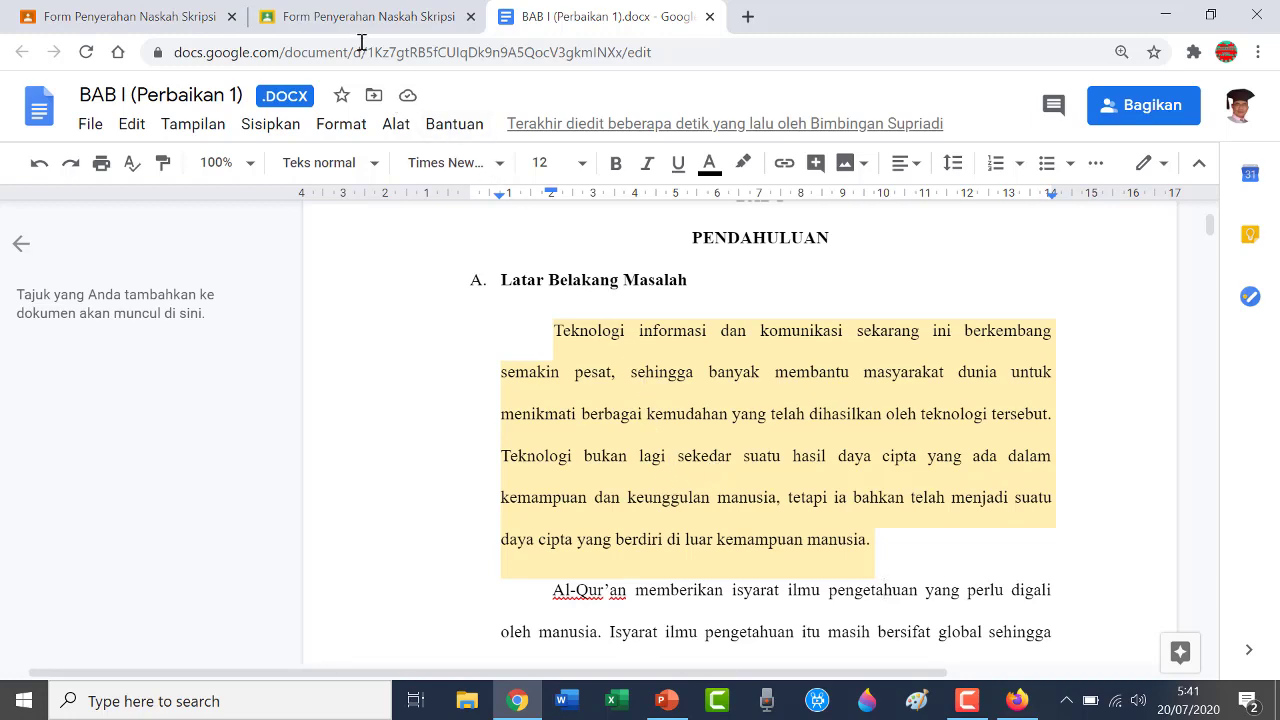
Return the reviewed submission to the student from the grading view, and reload the student's assignment page in Firefox.
click(367, 12)
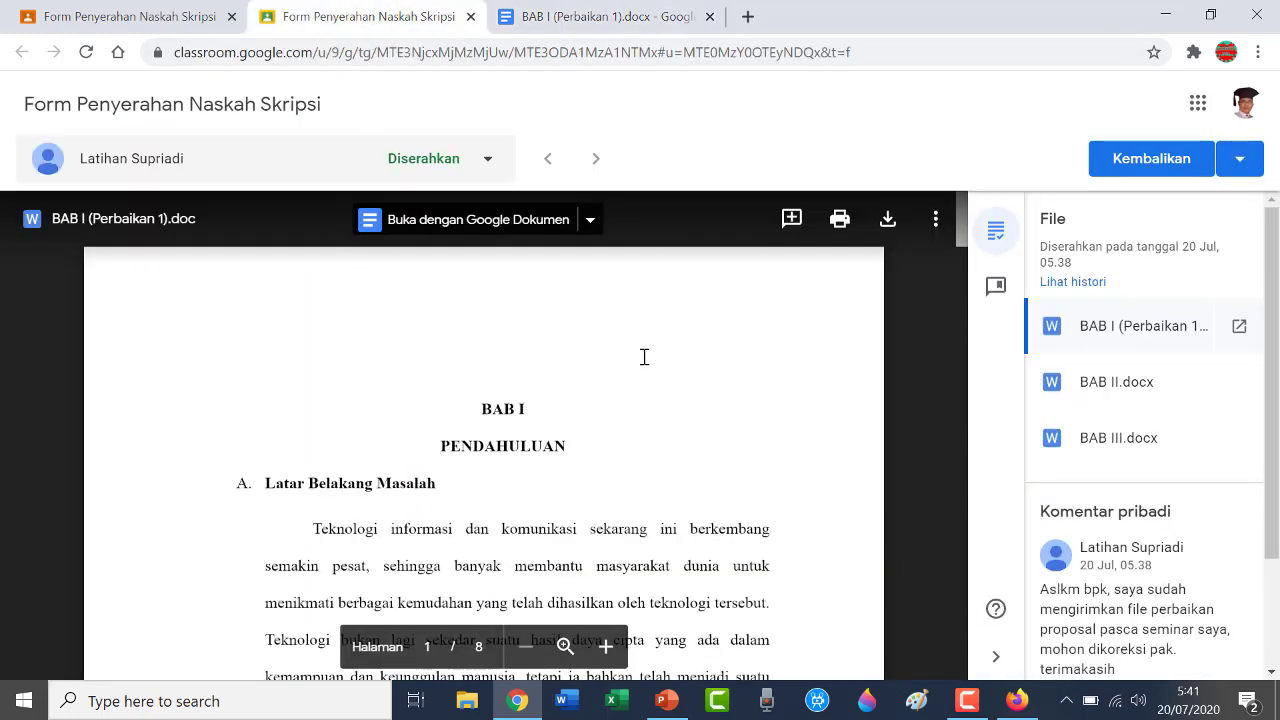
scroll(644, 359, down, 10)
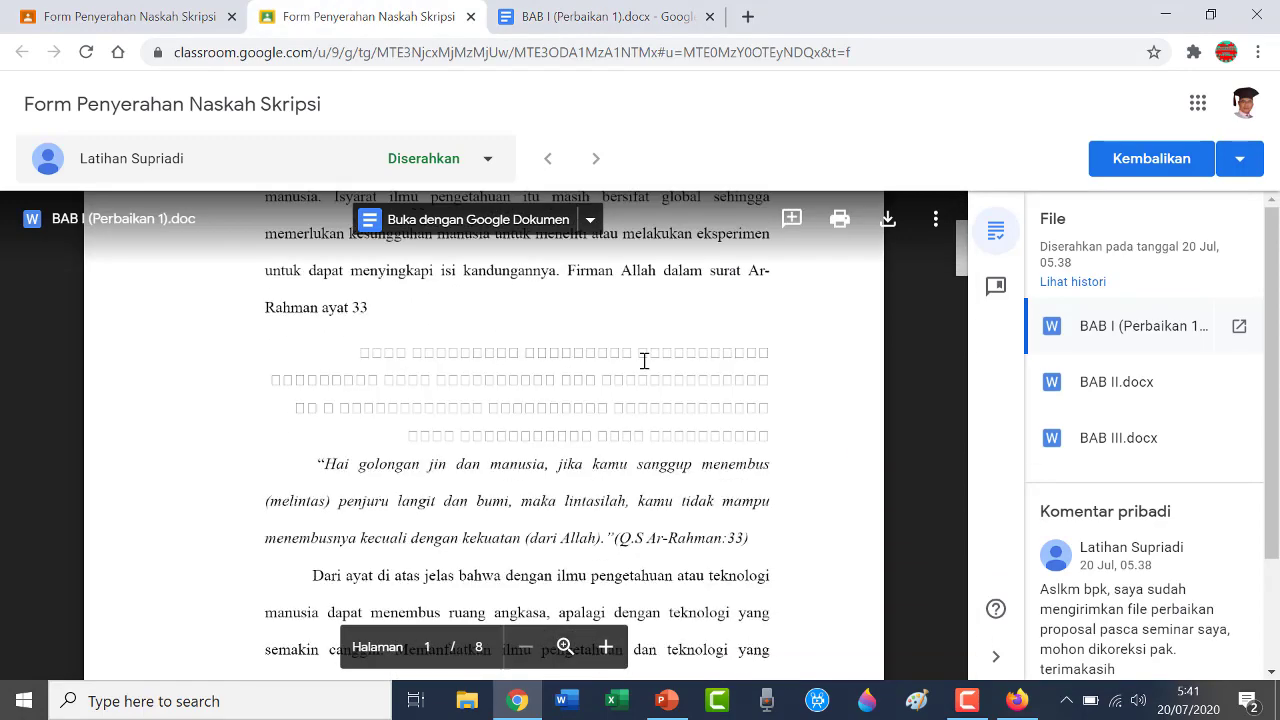
scroll(644, 359, up, 10)
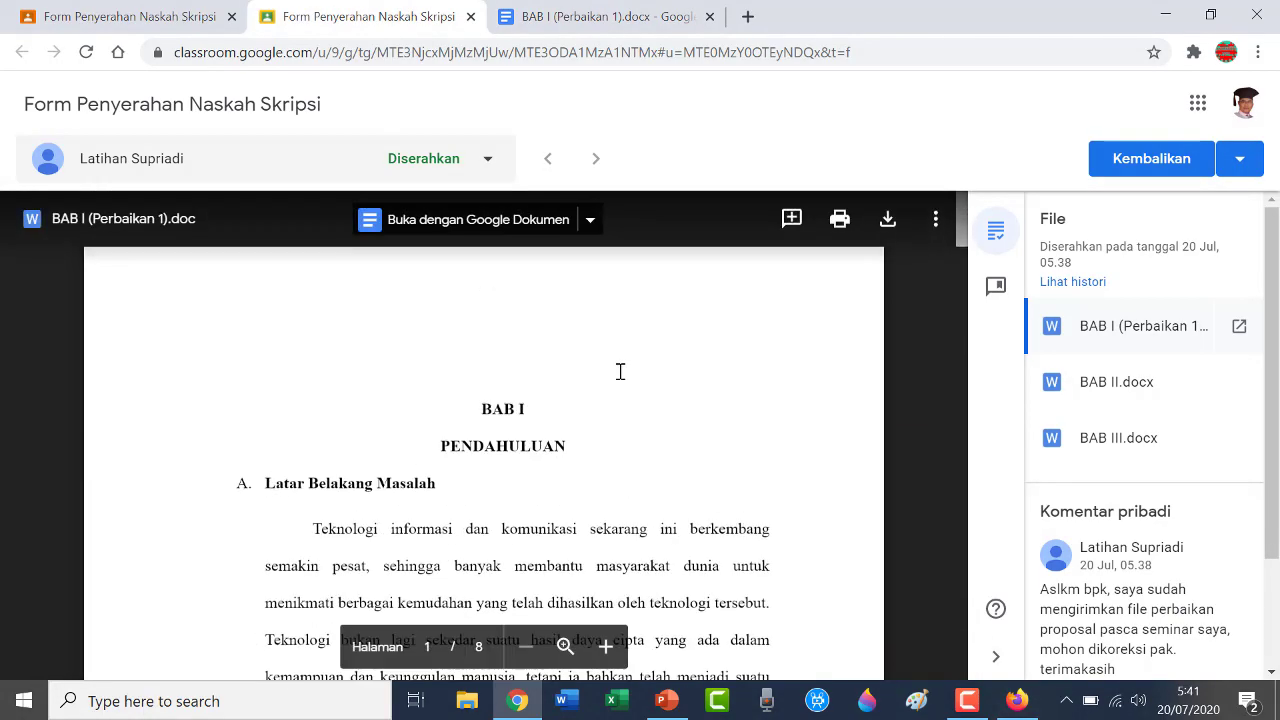
click(1161, 170)
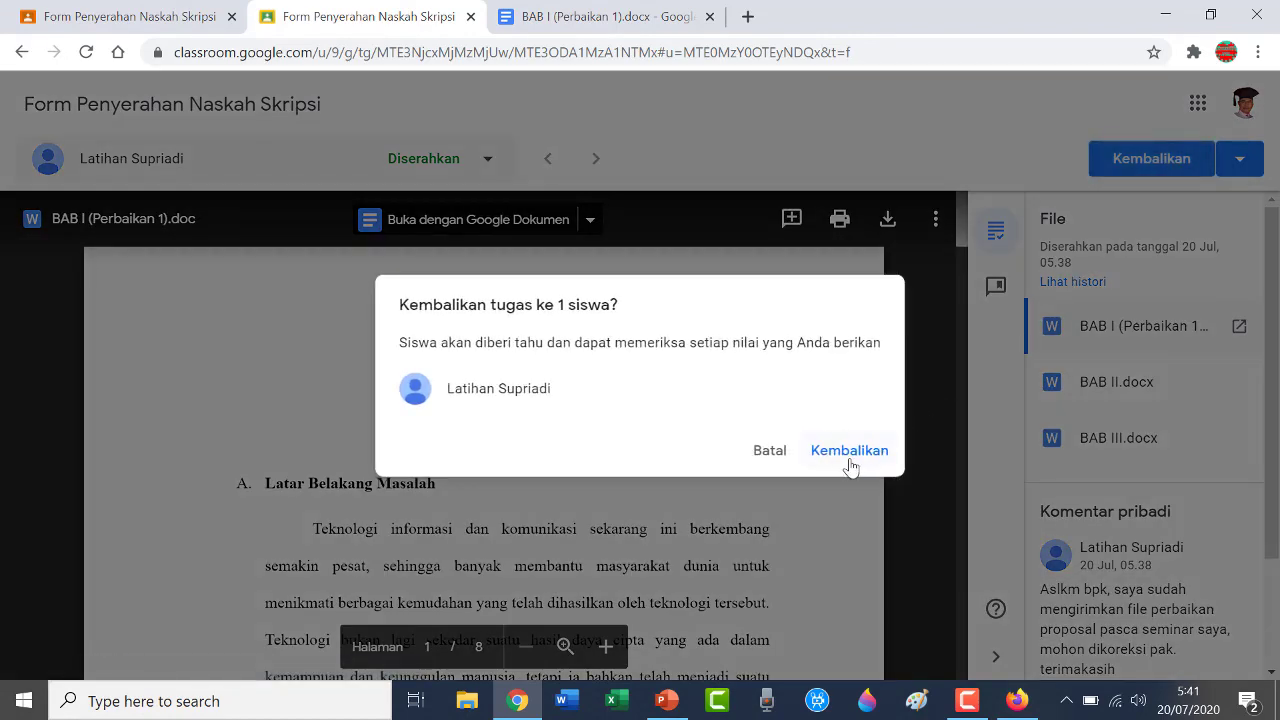
click(849, 452)
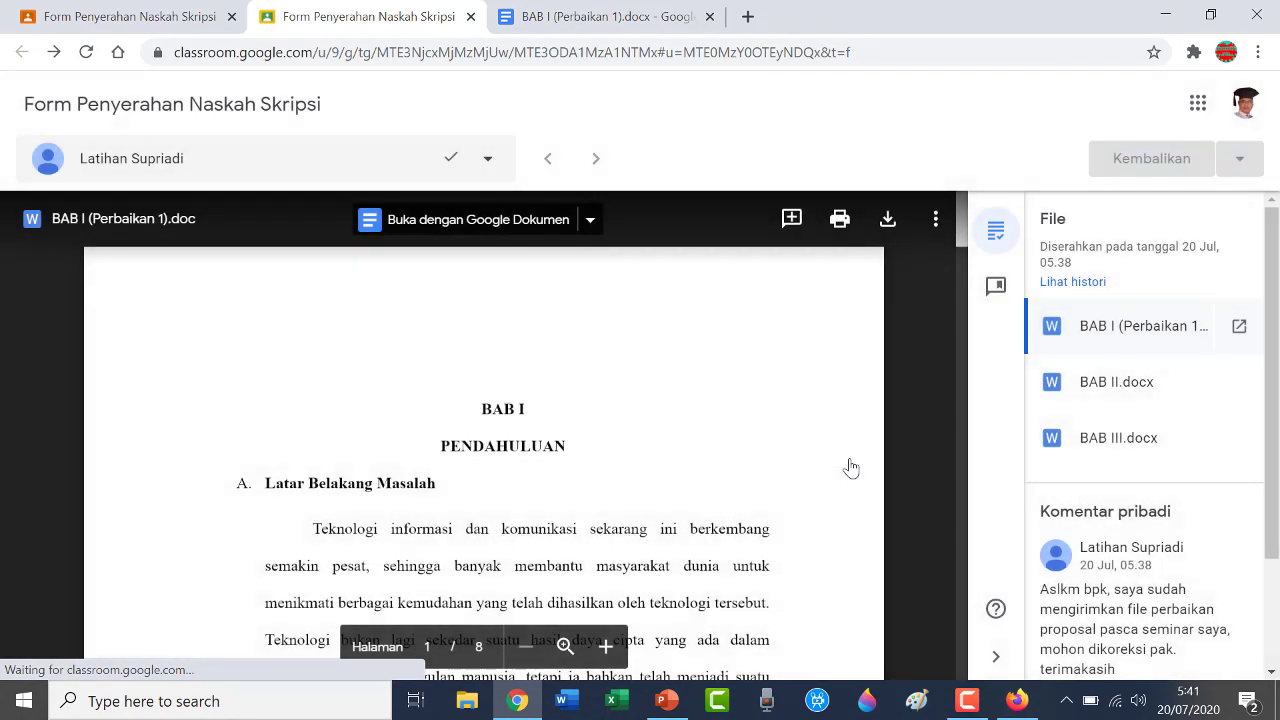
click(1020, 702)
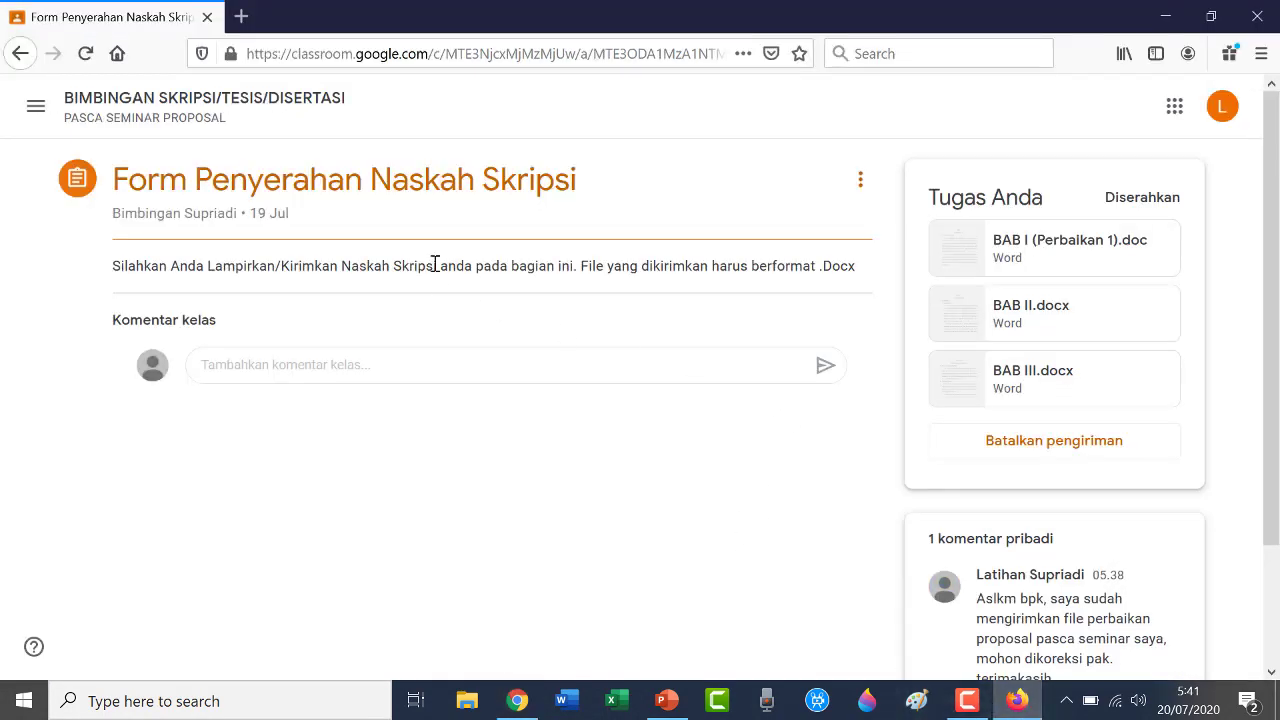
click(86, 56)
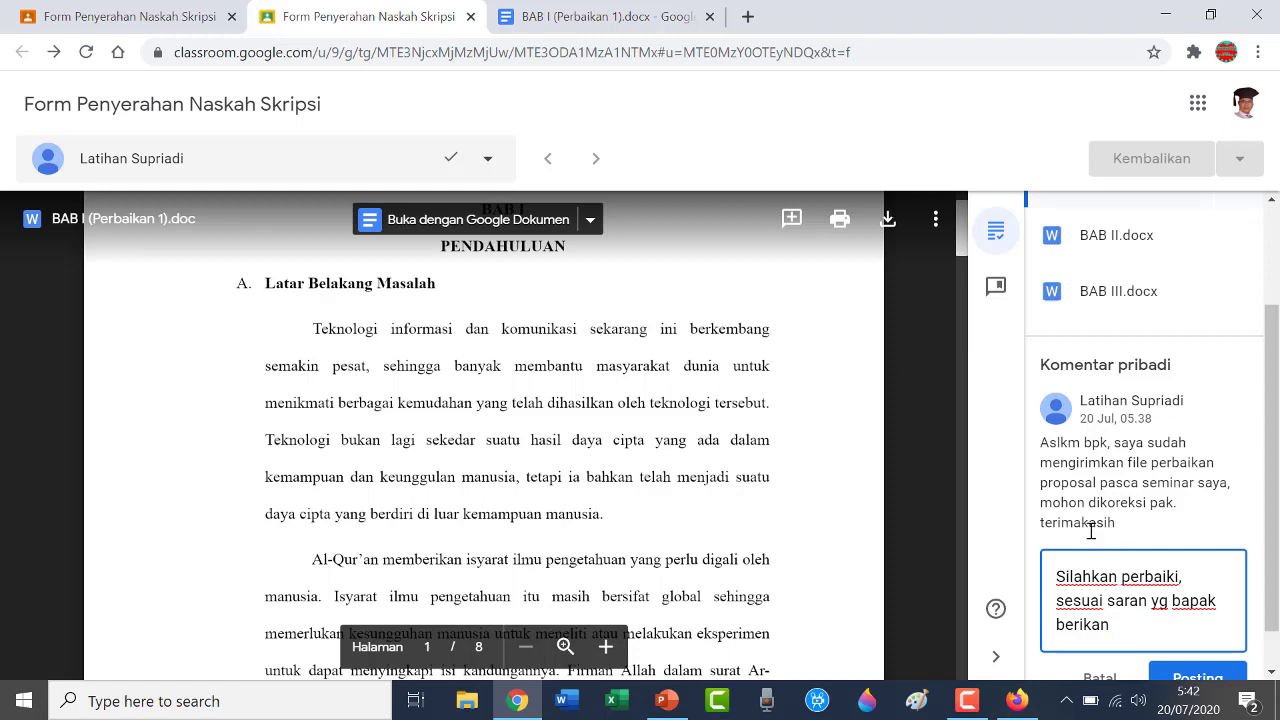
Post the private comment "Silahkan perbaiki, sesuai saran yg bapak berikan" on the submission and switch to the student's assignment page in Firefox.
scroll(1140, 420, down, 1)
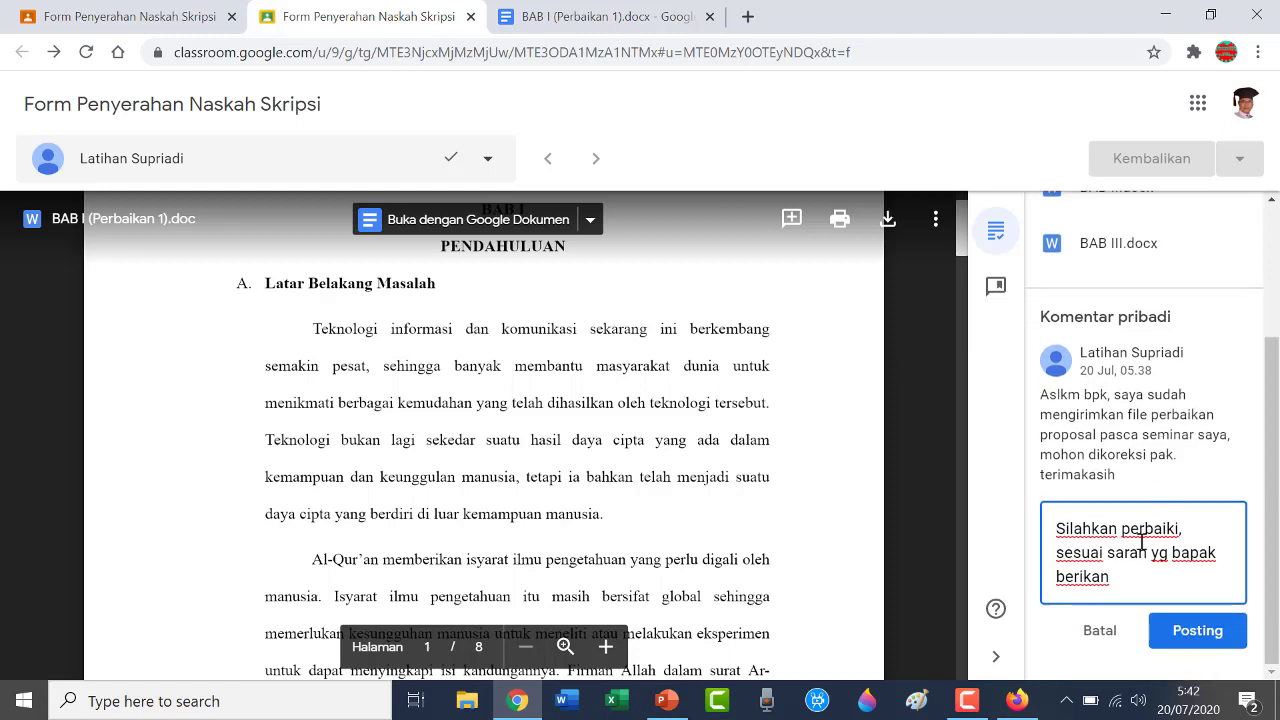
click(1190, 642)
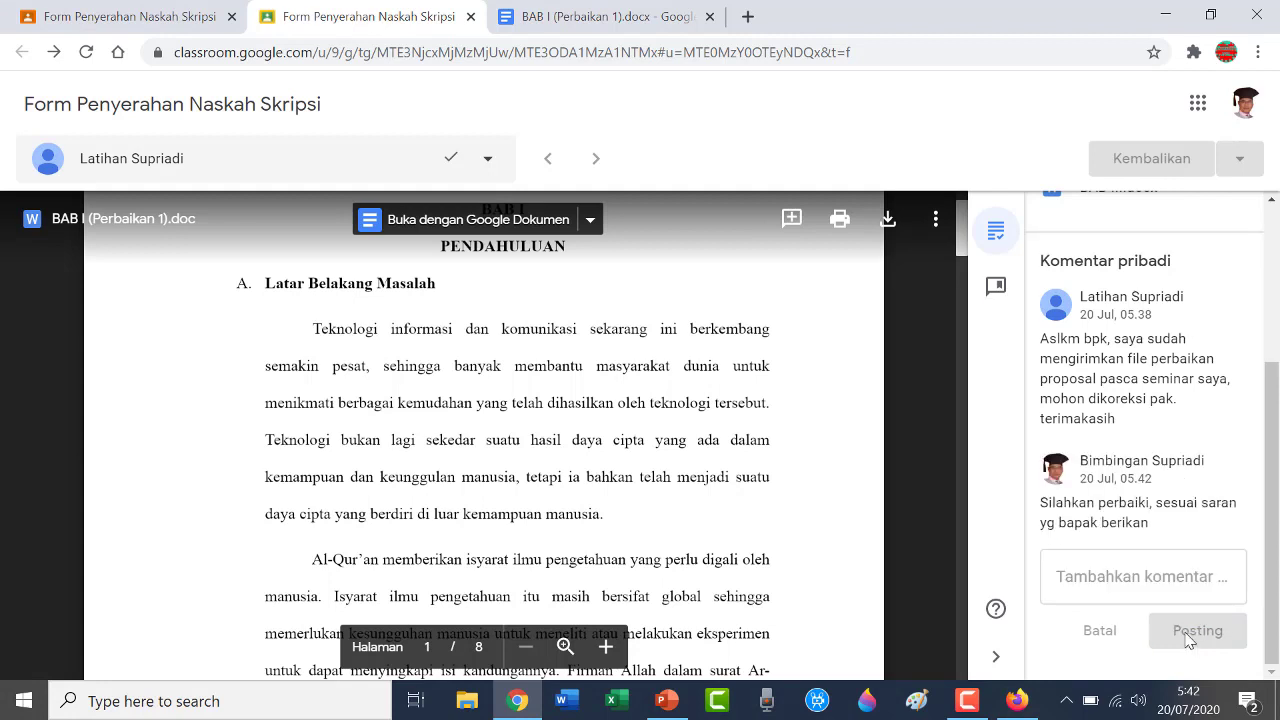
drag(1273, 540, 1270, 609)
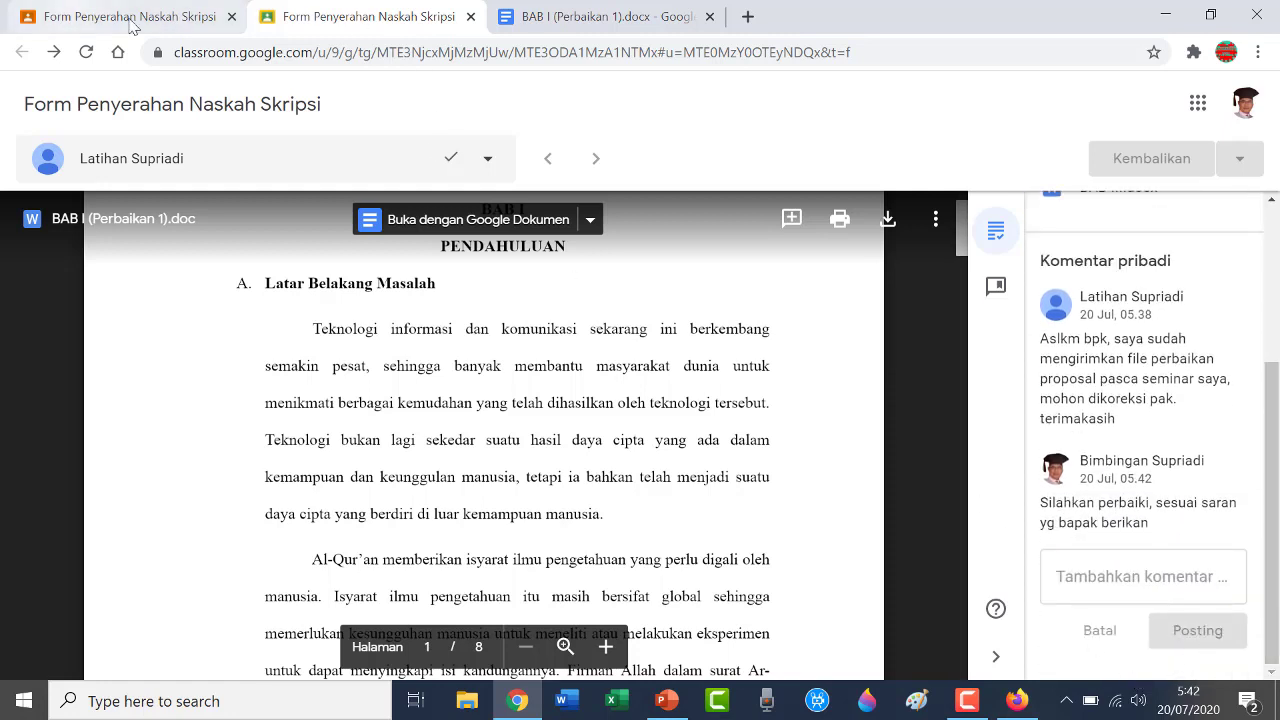
click(1015, 703)
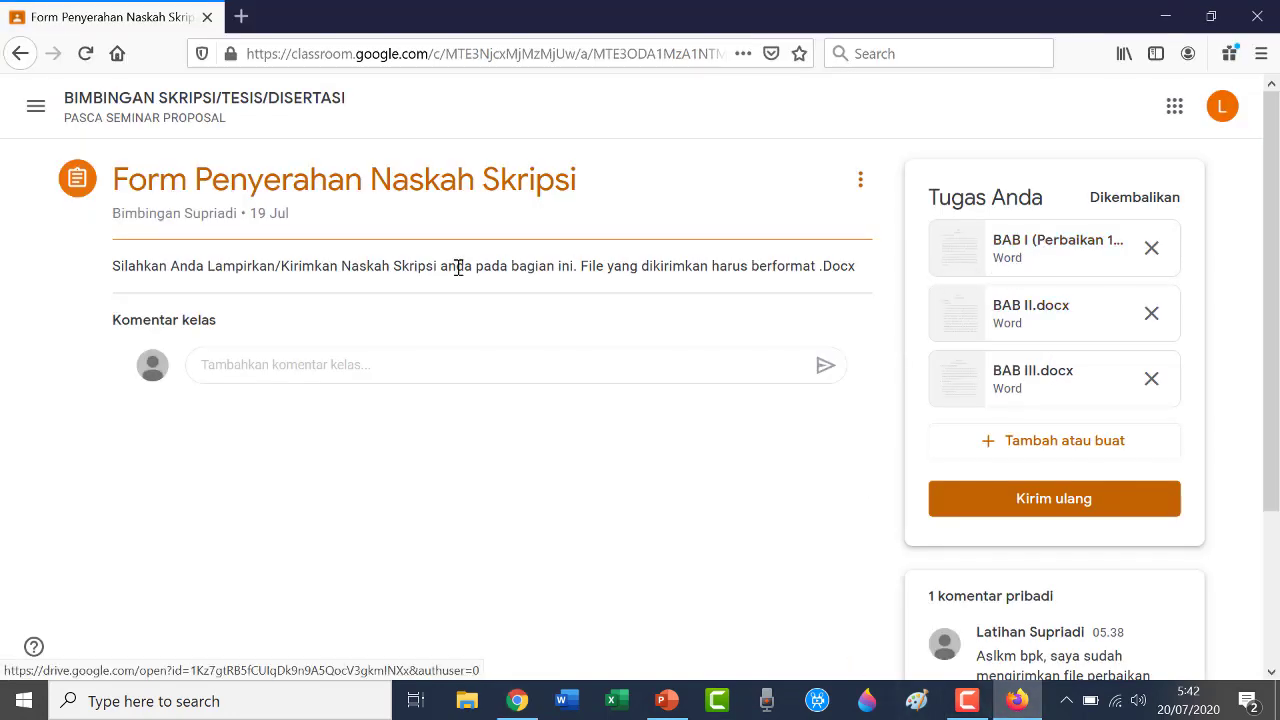
Reload the student's assignment page and read the private comments on the returned submission.
click(86, 54)
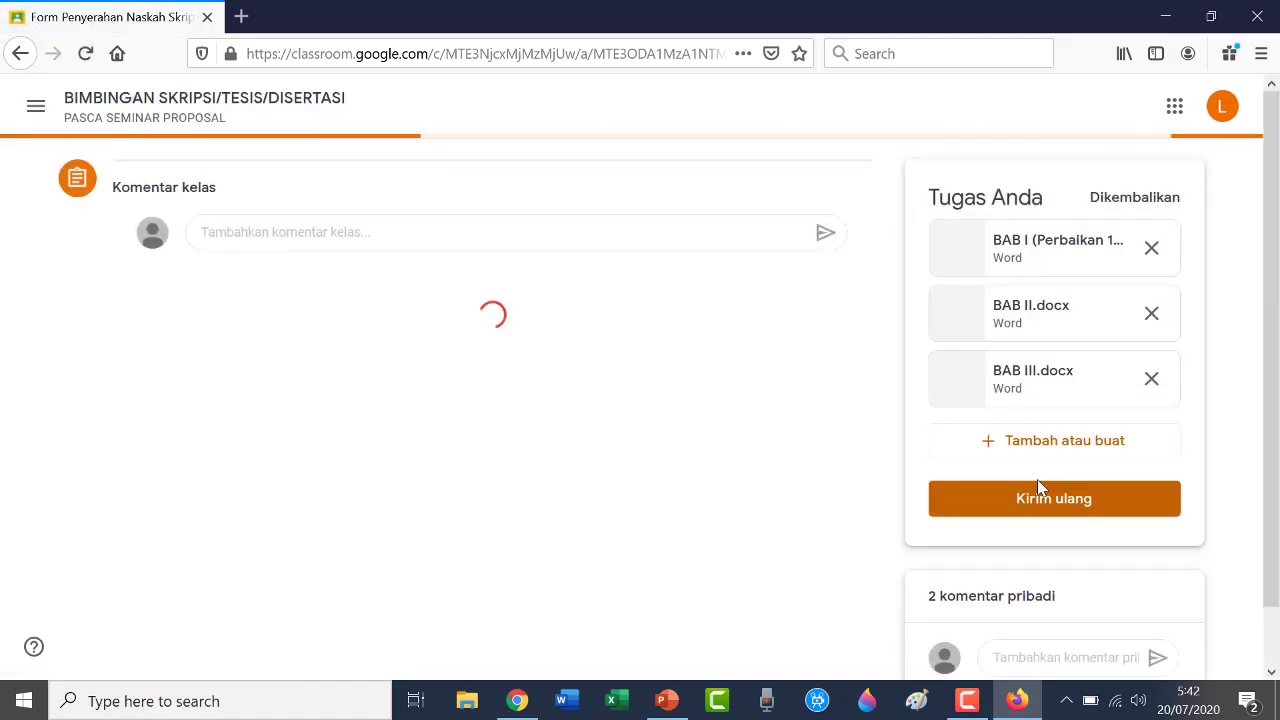
scroll(1035, 482, down, 3)
scroll(1035, 488, down, 2)
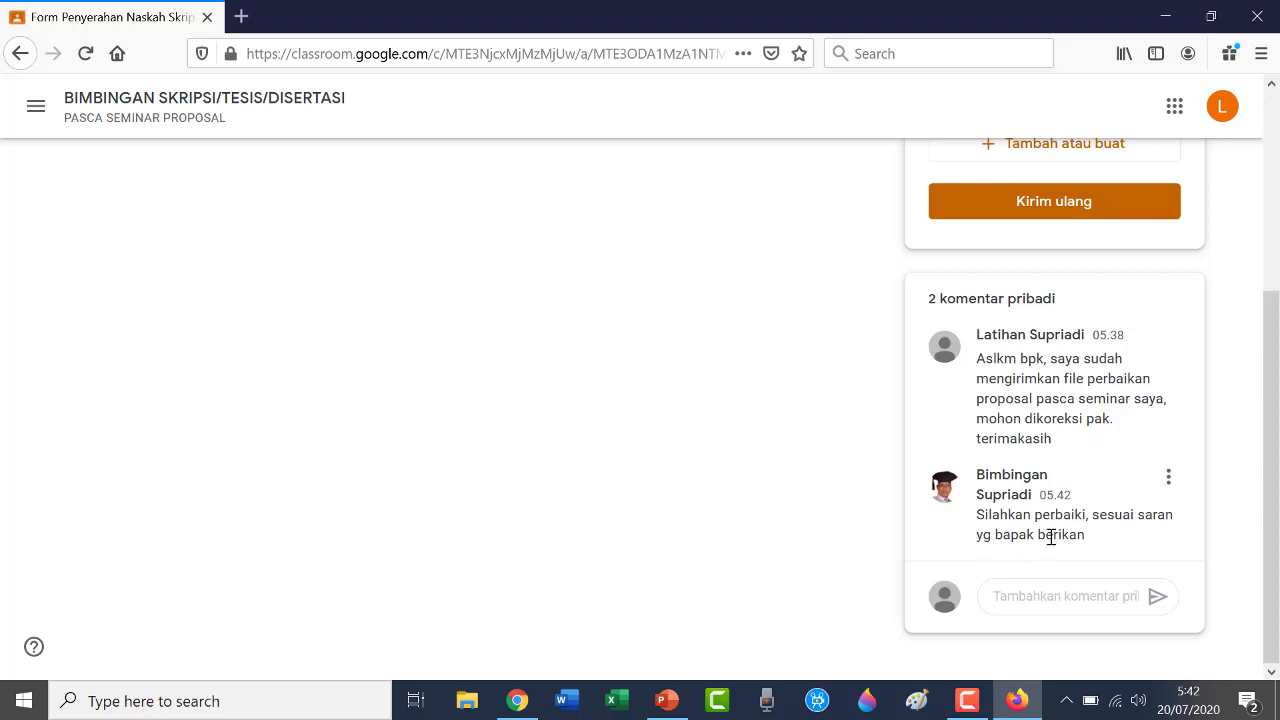
scroll(1049, 533, up, 3)
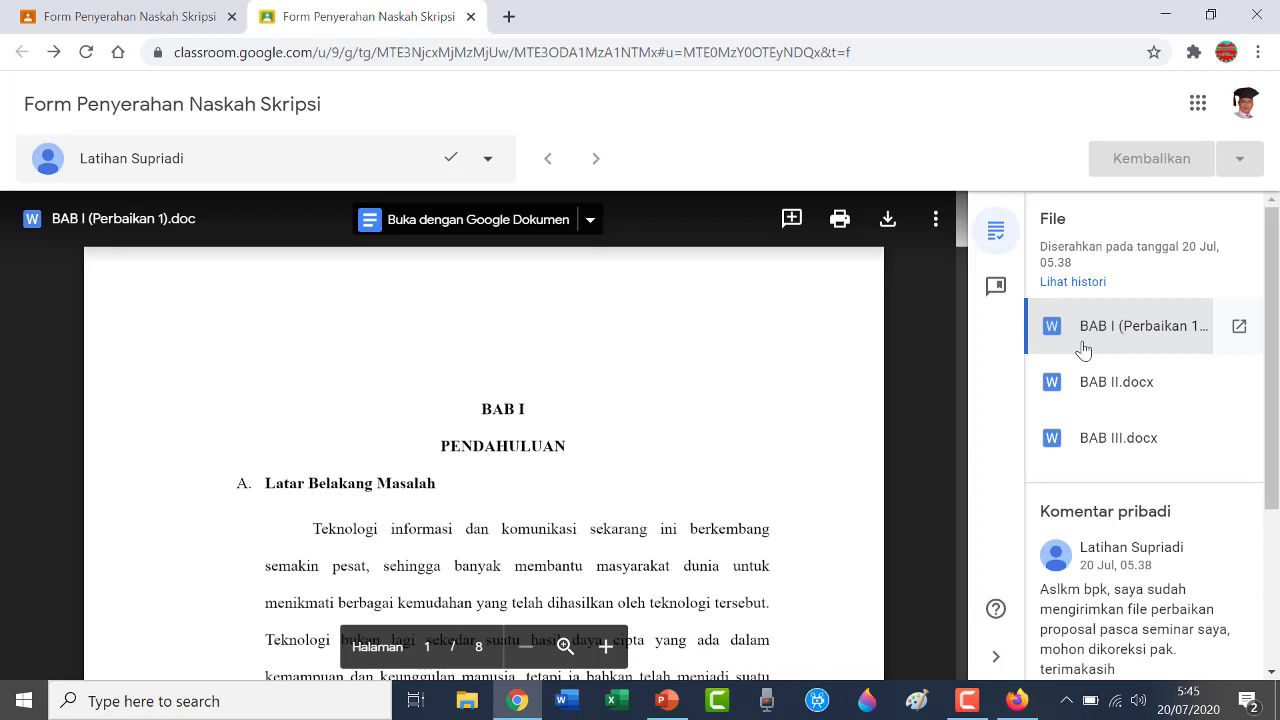
In Chrome's grading view, select BAB II.docx from the student's submission, open it in Google Docs and hide the document outline.
click(467, 219)
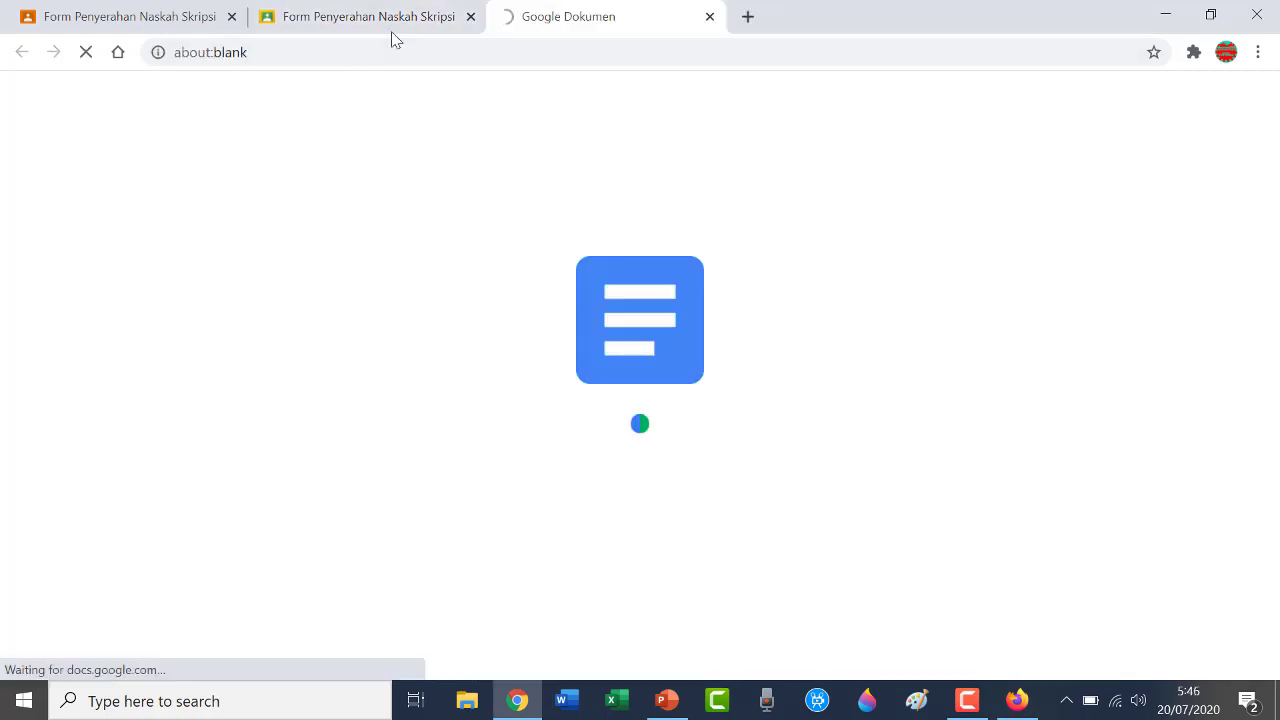
click(710, 16)
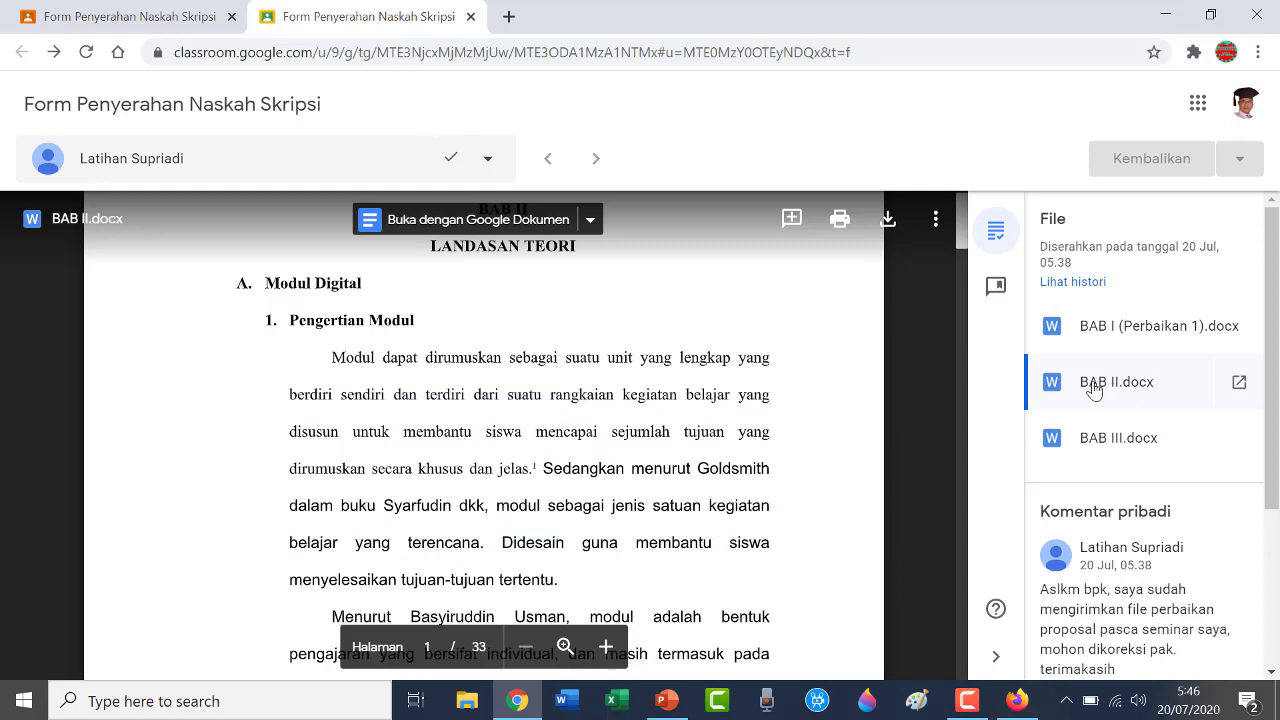
click(1094, 390)
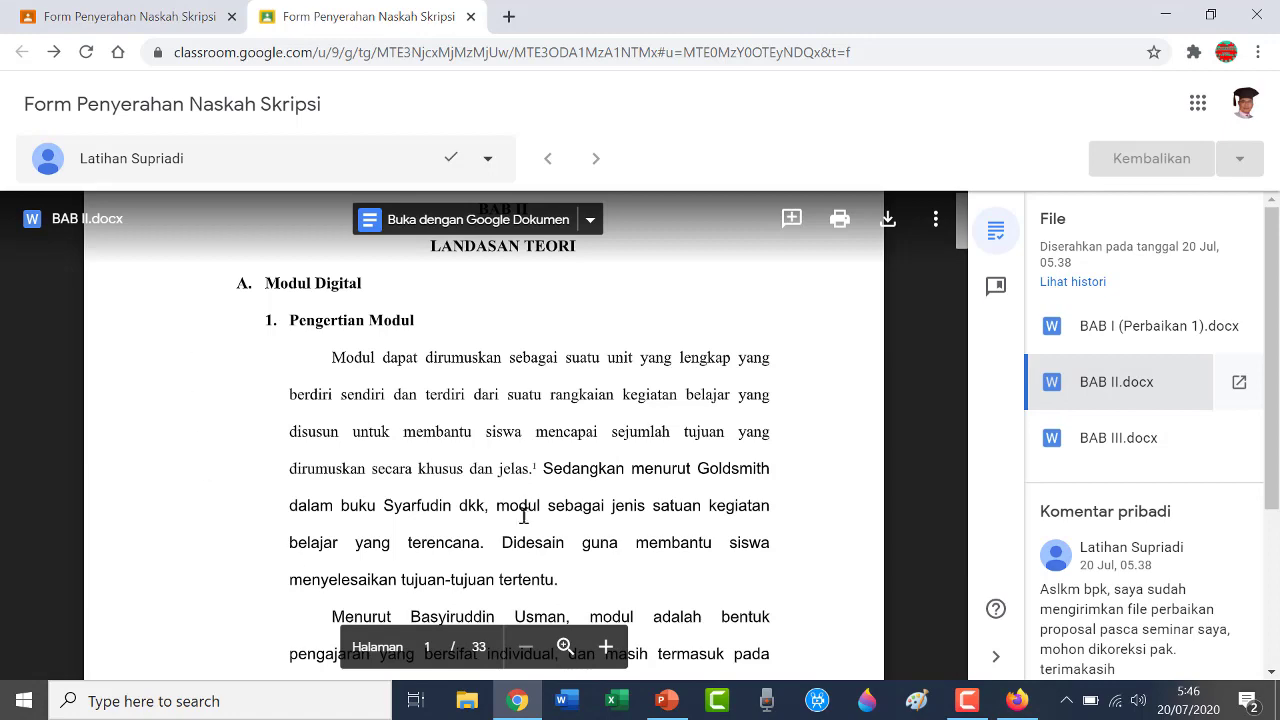
scroll(523, 491, up, 2)
scroll(521, 491, down, 2)
scroll(521, 491, down, 2)
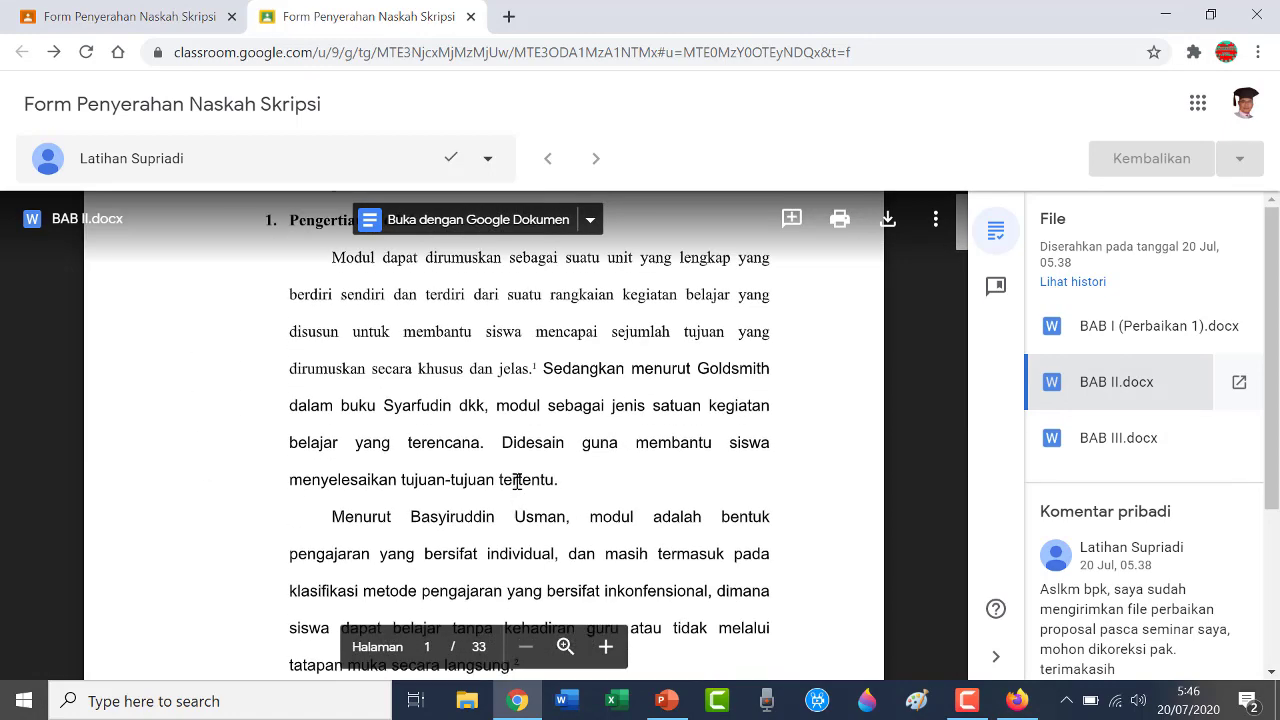
click(506, 222)
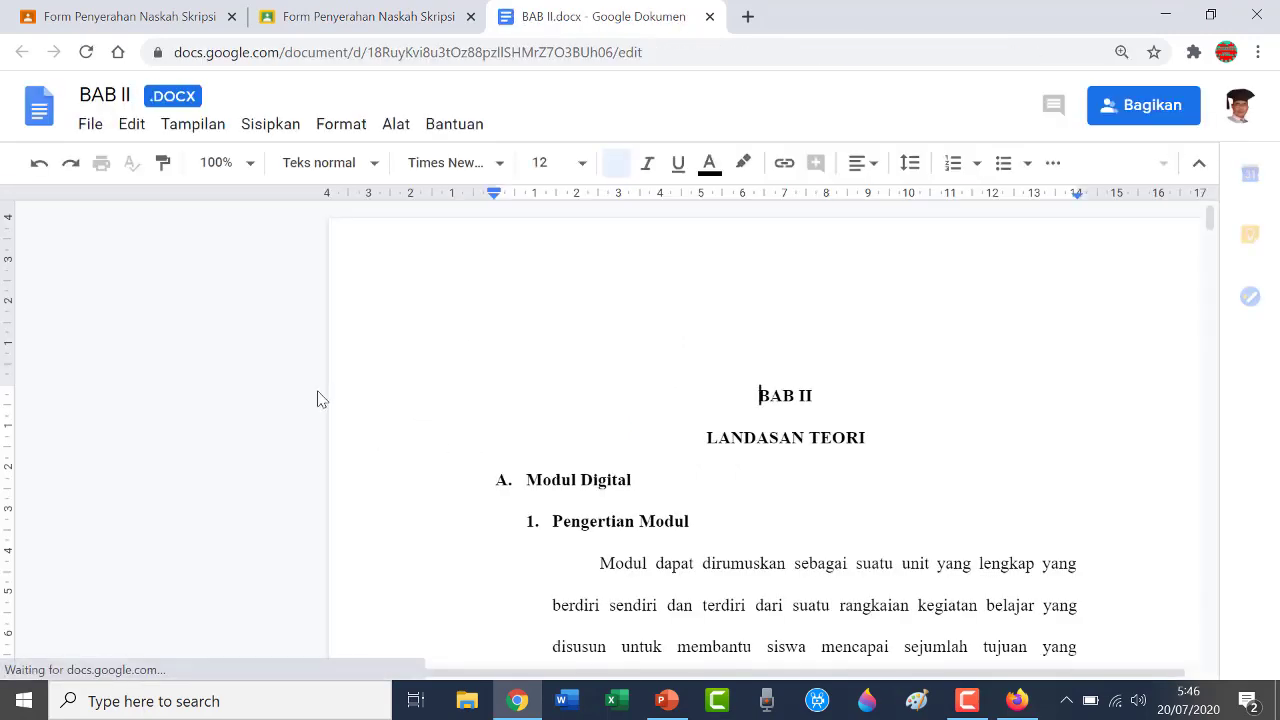
scroll(762, 438, down, 2)
scroll(762, 438, up, 2)
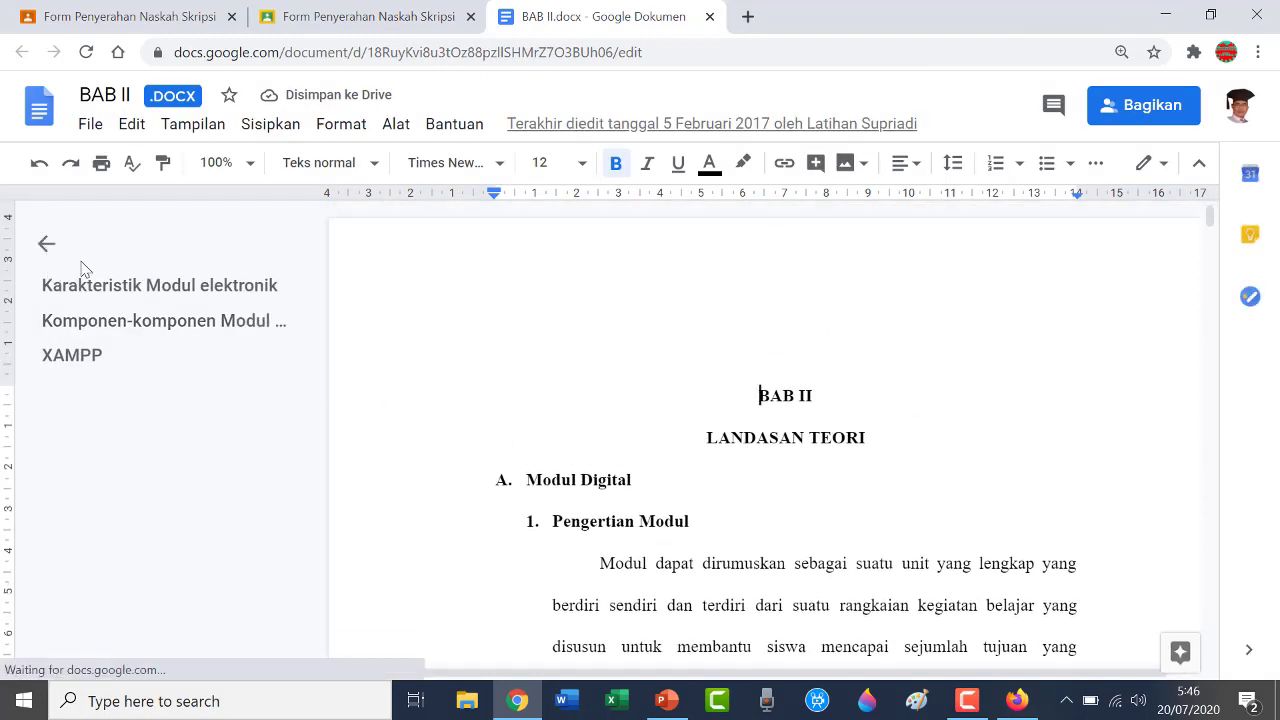
click(45, 247)
Comment "Bagian ini kurang cocok, silahkan cari referensi lain" on the opening sentence of the first paragraph under Pengertian Modul.
scroll(520, 445, down, 2)
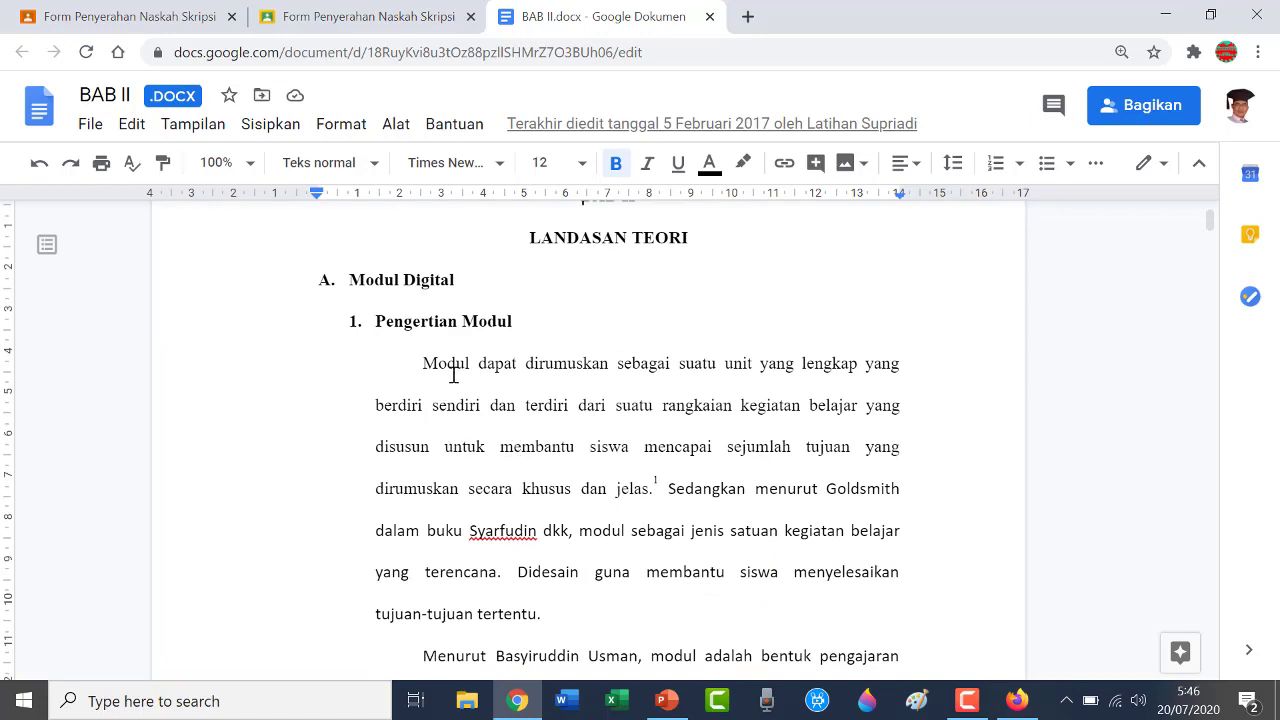
drag(420, 362, 586, 490)
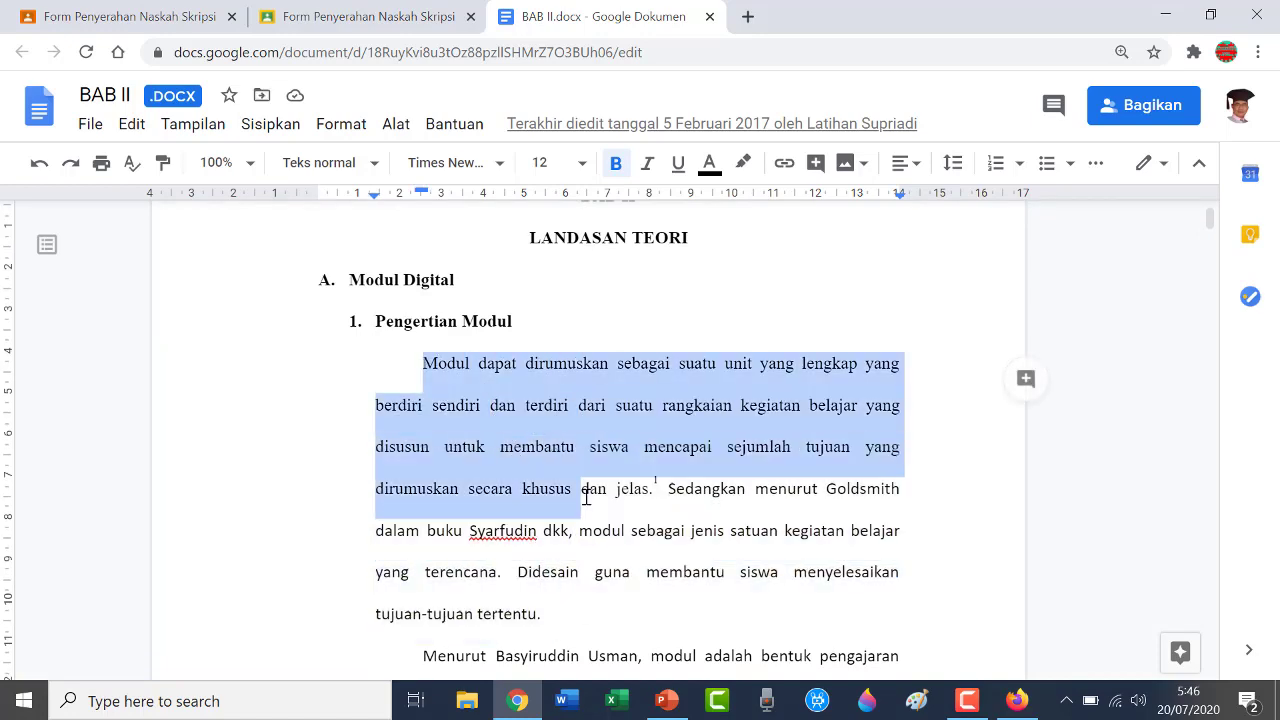
scroll(521, 512, up, 1)
scroll(521, 512, up, 2)
scroll(514, 514, down, 4)
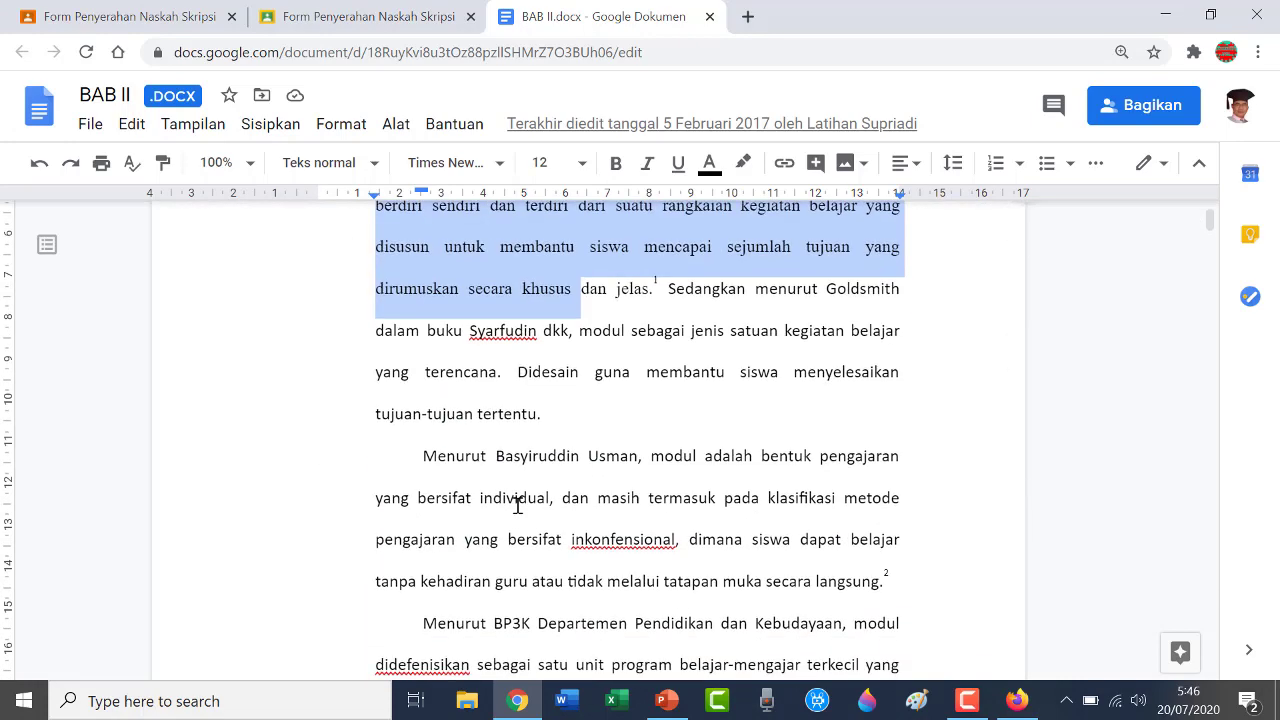
scroll(522, 505, up, 1)
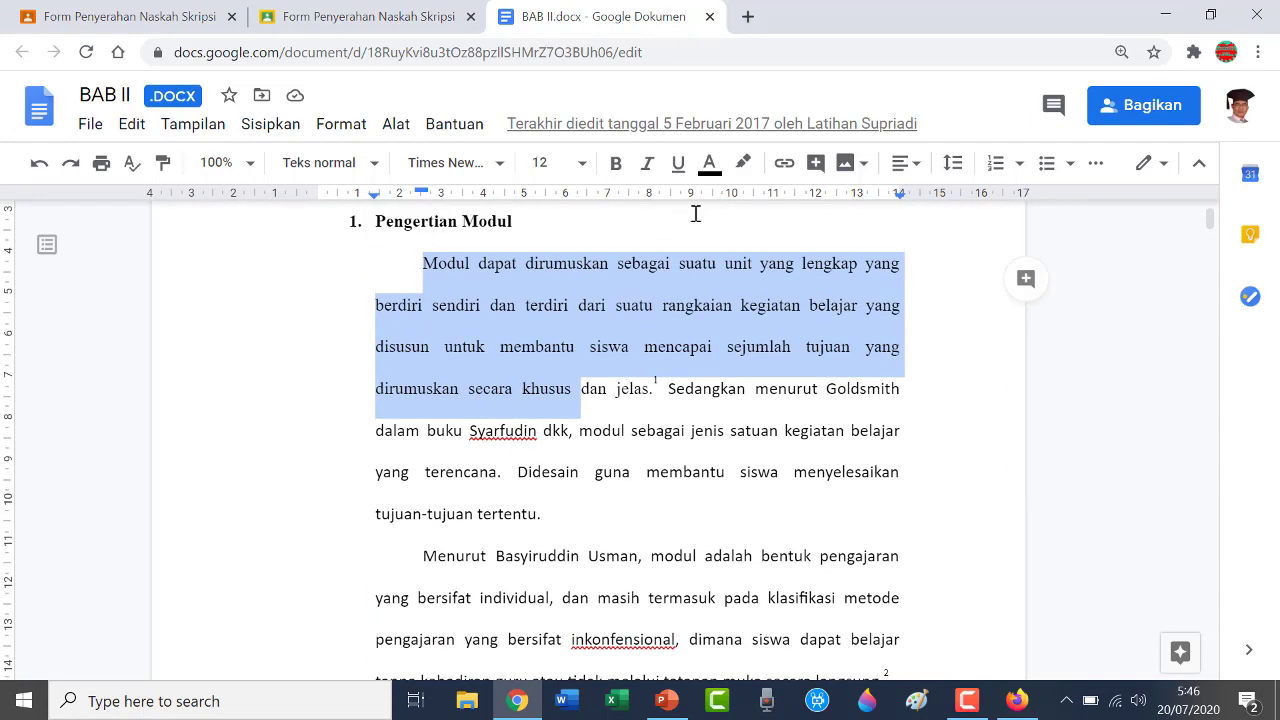
click(817, 168)
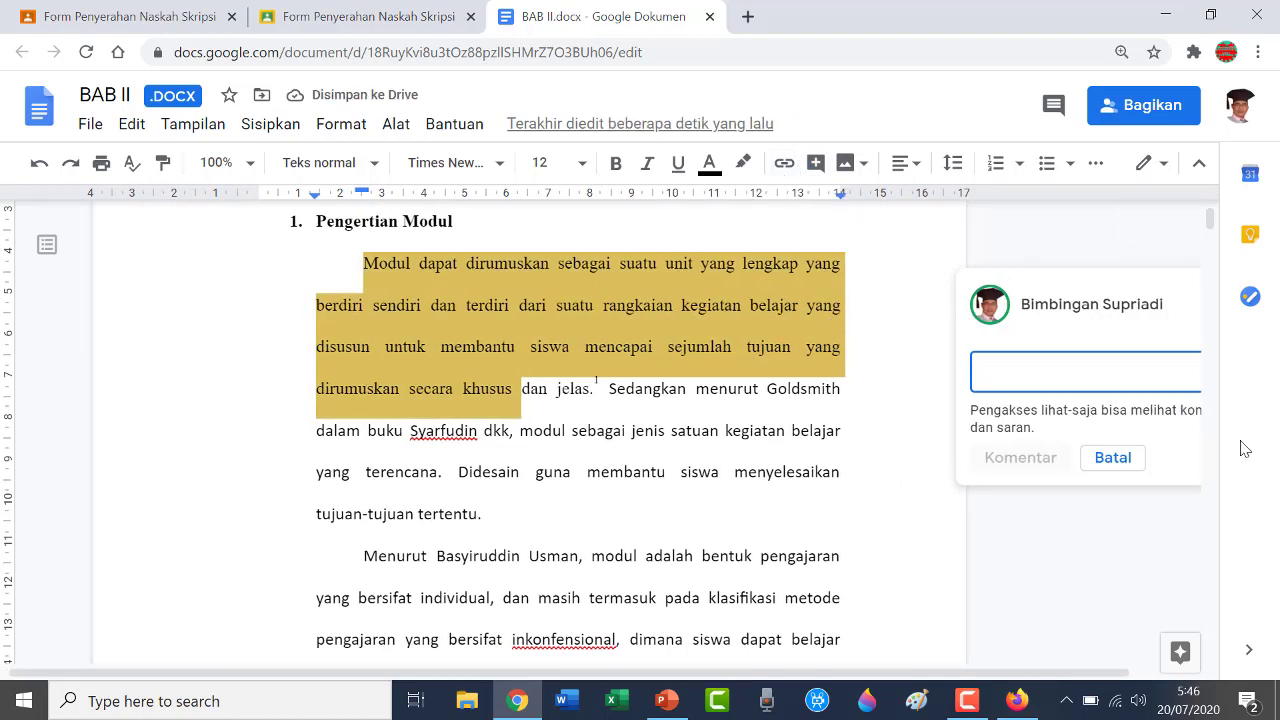
text(Bagian ini kurang cocok)
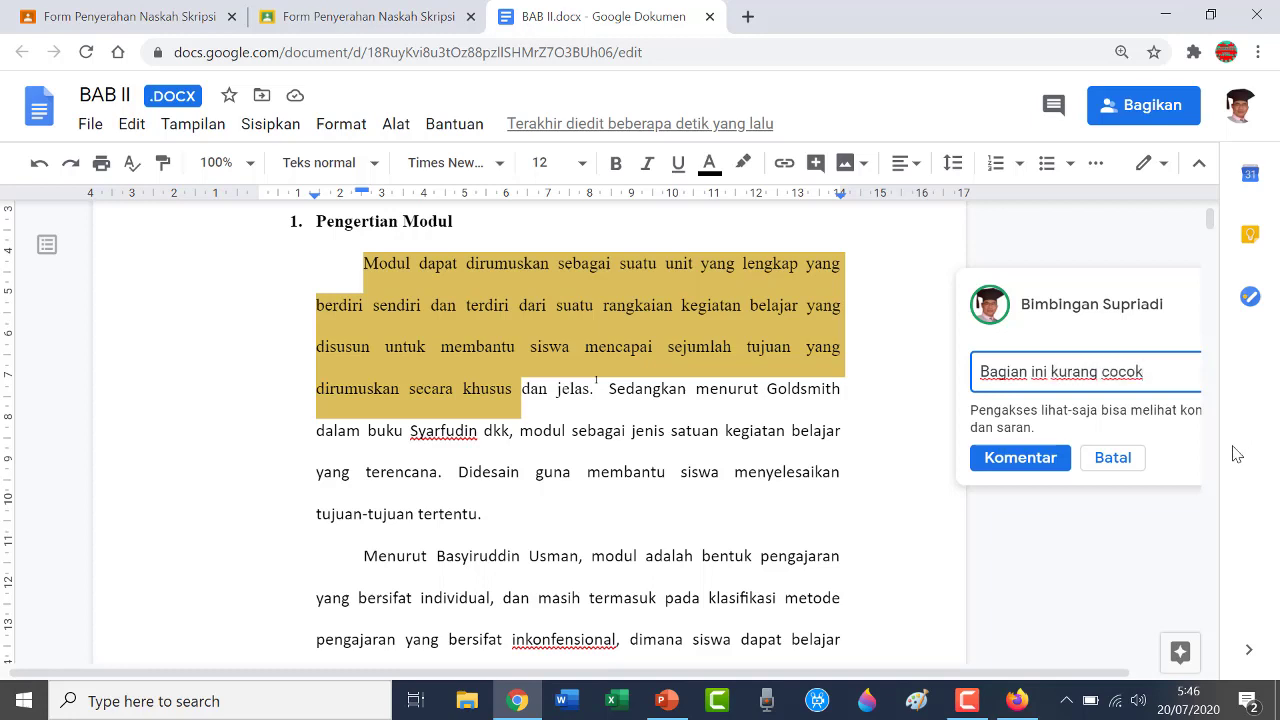
text(an cario)
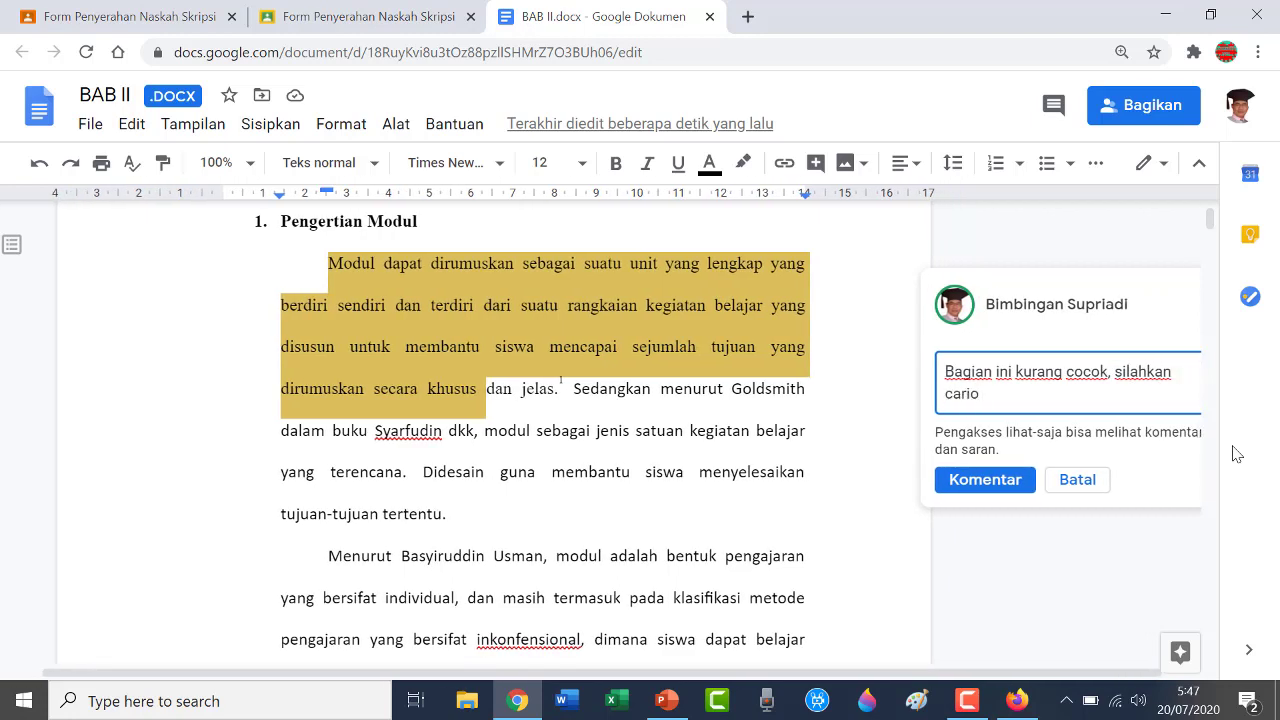
key(BackSpace)
text(r)
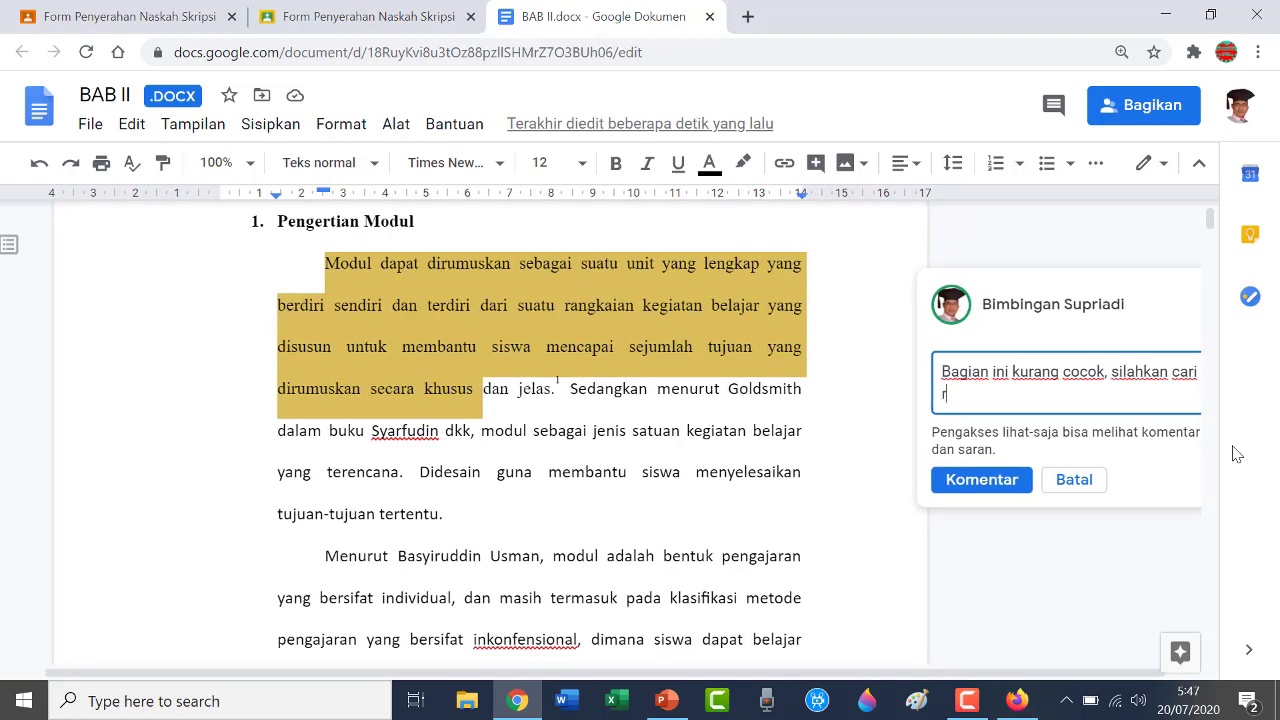
text(eferensi lain)
click(984, 482)
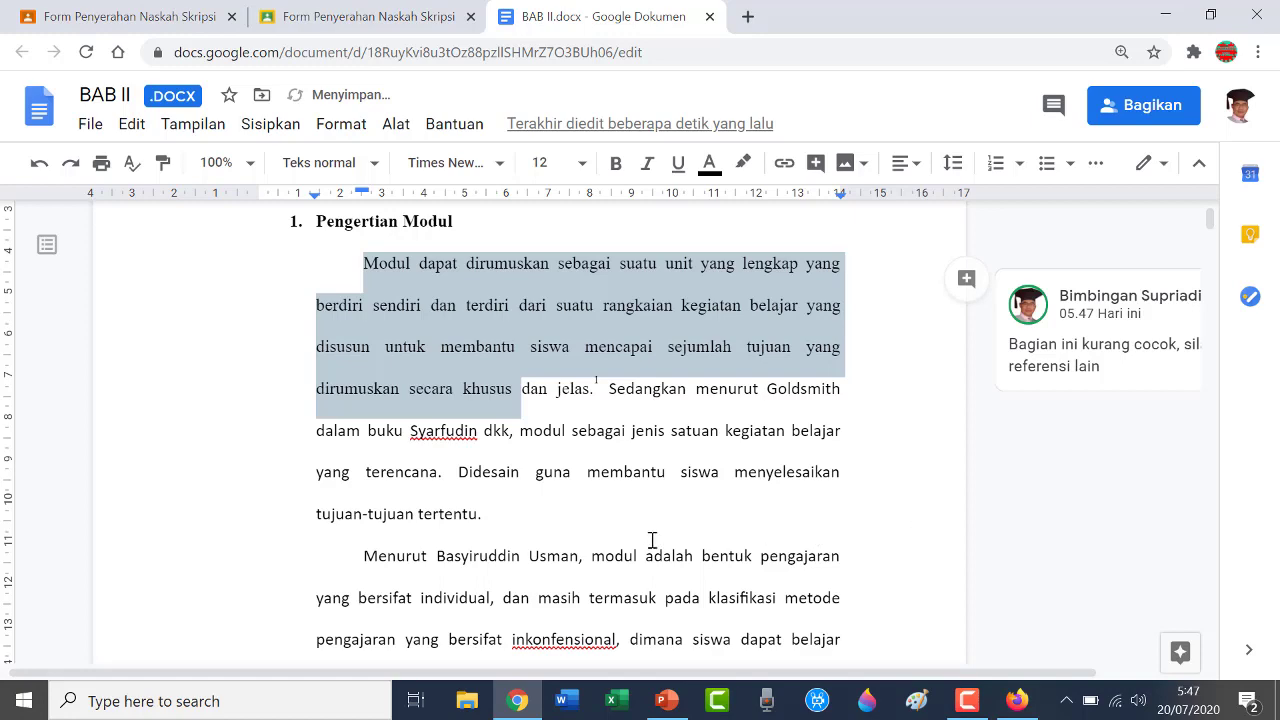
Comment "Referensi ini terbitan lama, cari terbitan baru" on the second paragraph under Pengertian Modul.
scroll(651, 540, down, 1)
drag(363, 457, 851, 581)
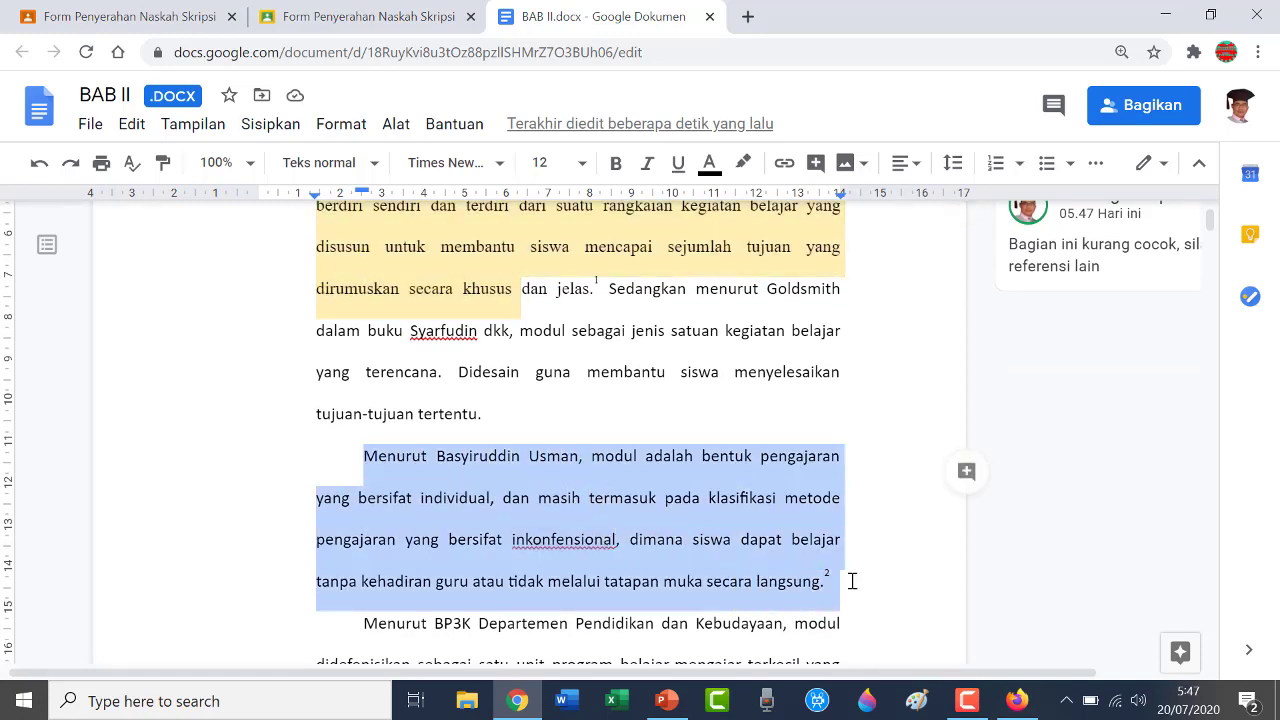
click(815, 162)
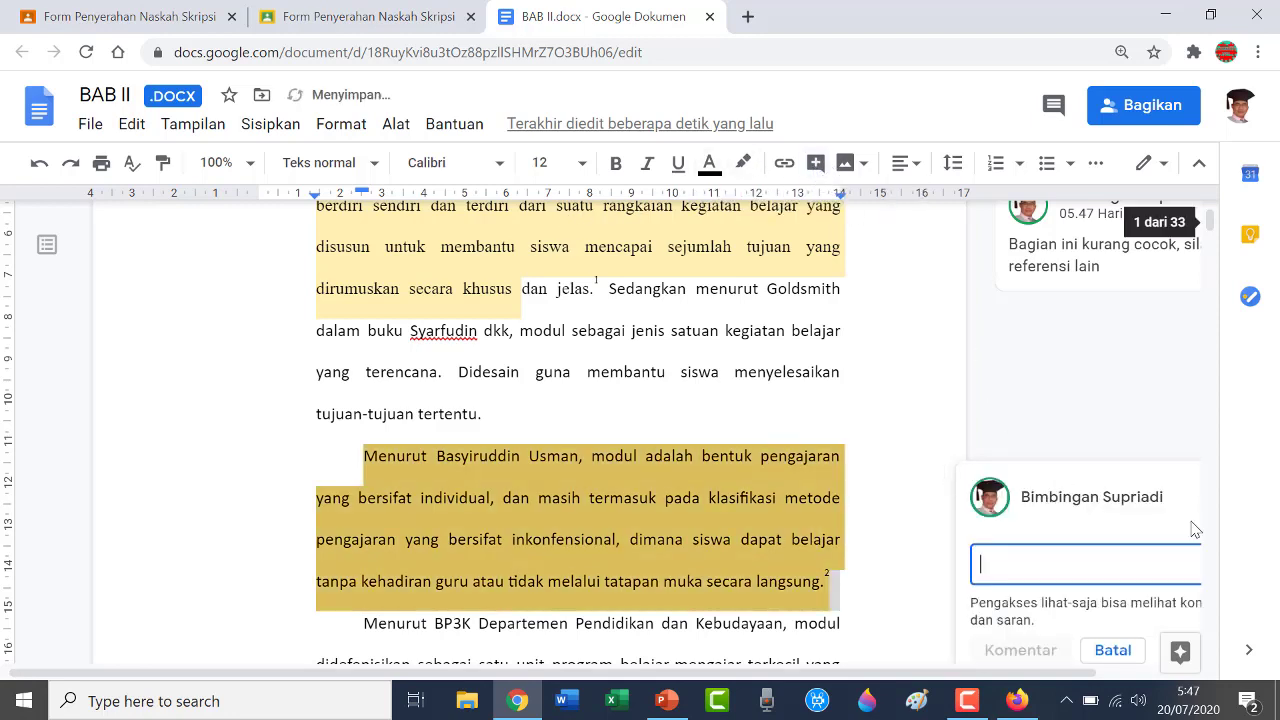
text(Referensi )
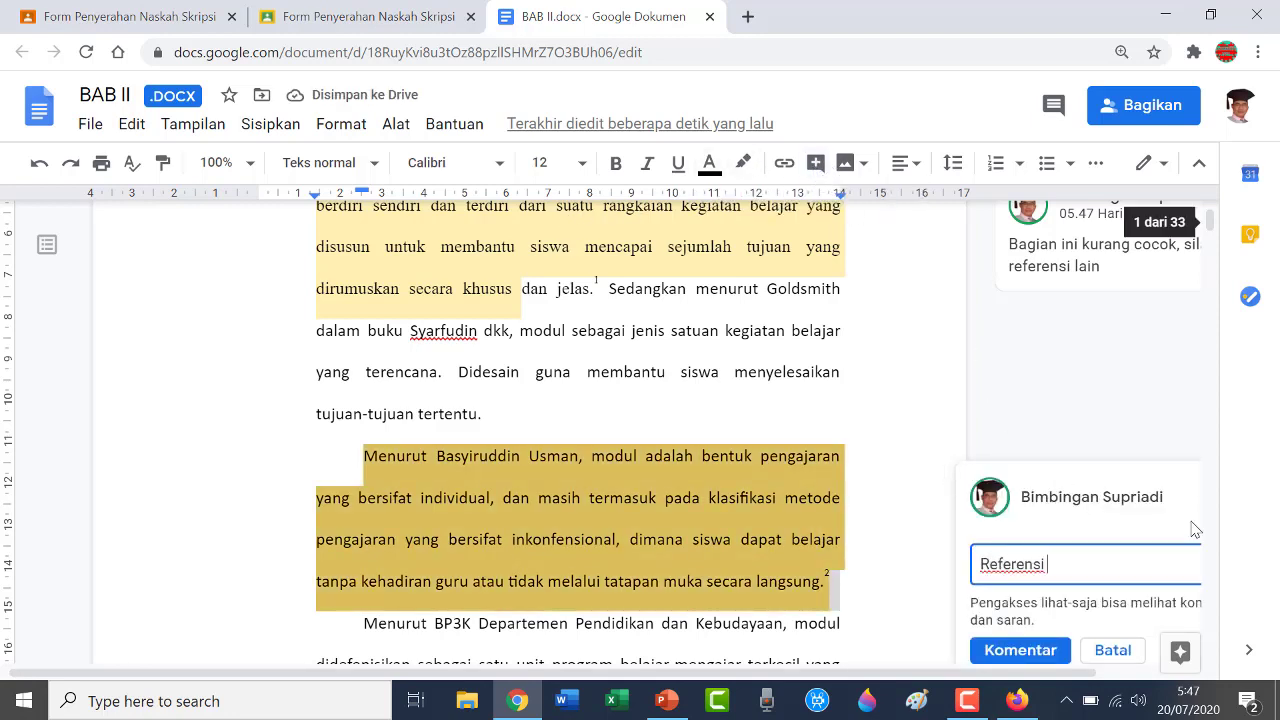
text(ini sudah)
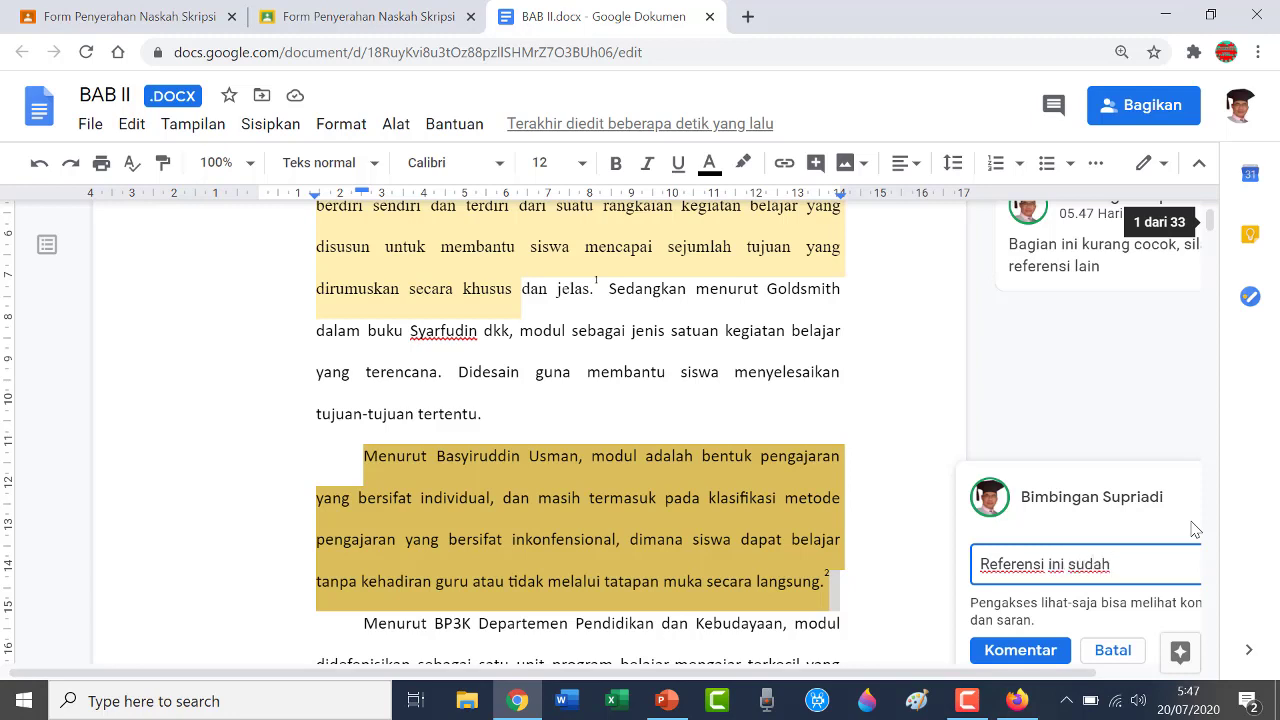
key(BackSpace)
text(terbitan lama, cari terbitan bar)
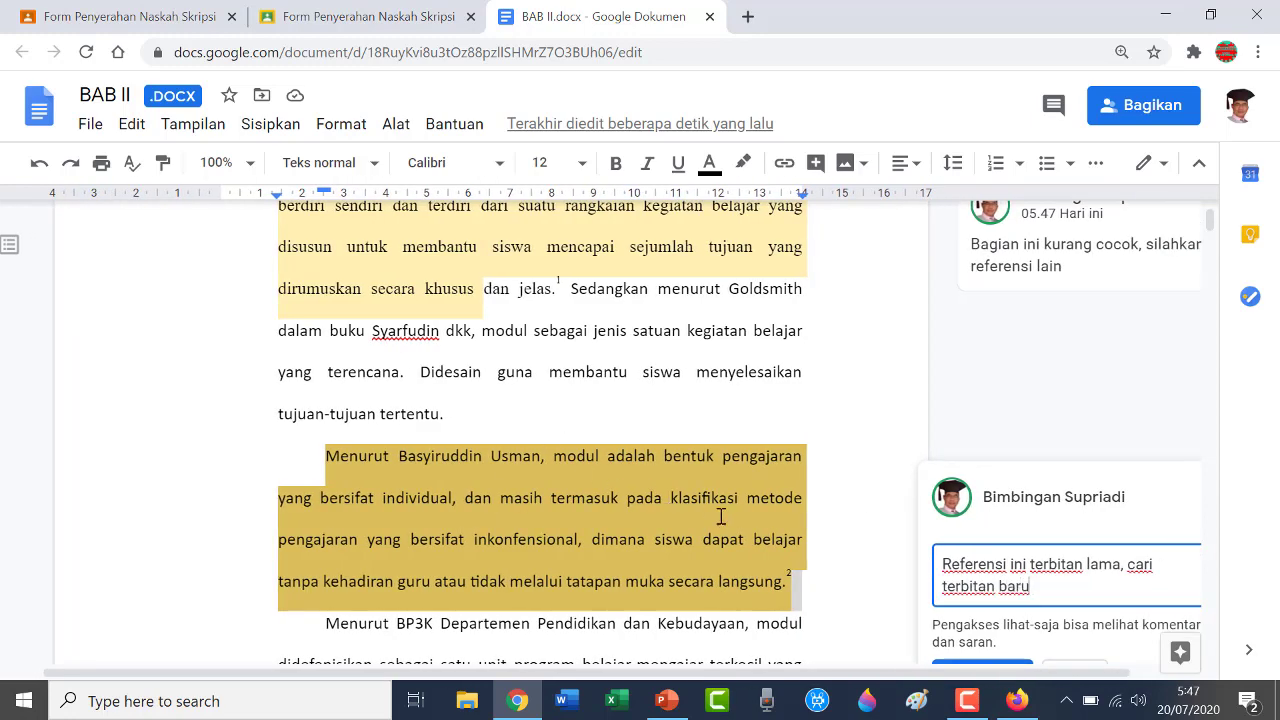
scroll(975, 495, down, 2)
click(993, 485)
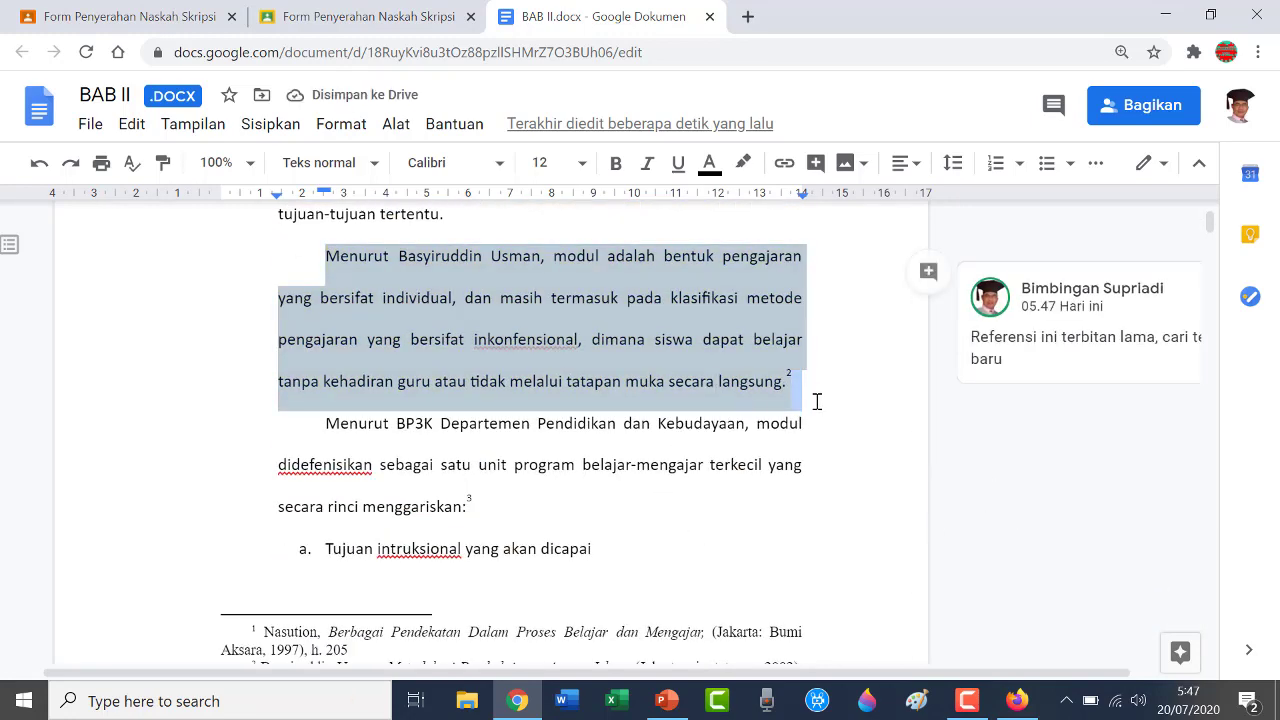
Review the comments added to BAB II, and the comment on BAB I (Perbaikan 1).docx in the grading view.
scroll(814, 400, up, 5)
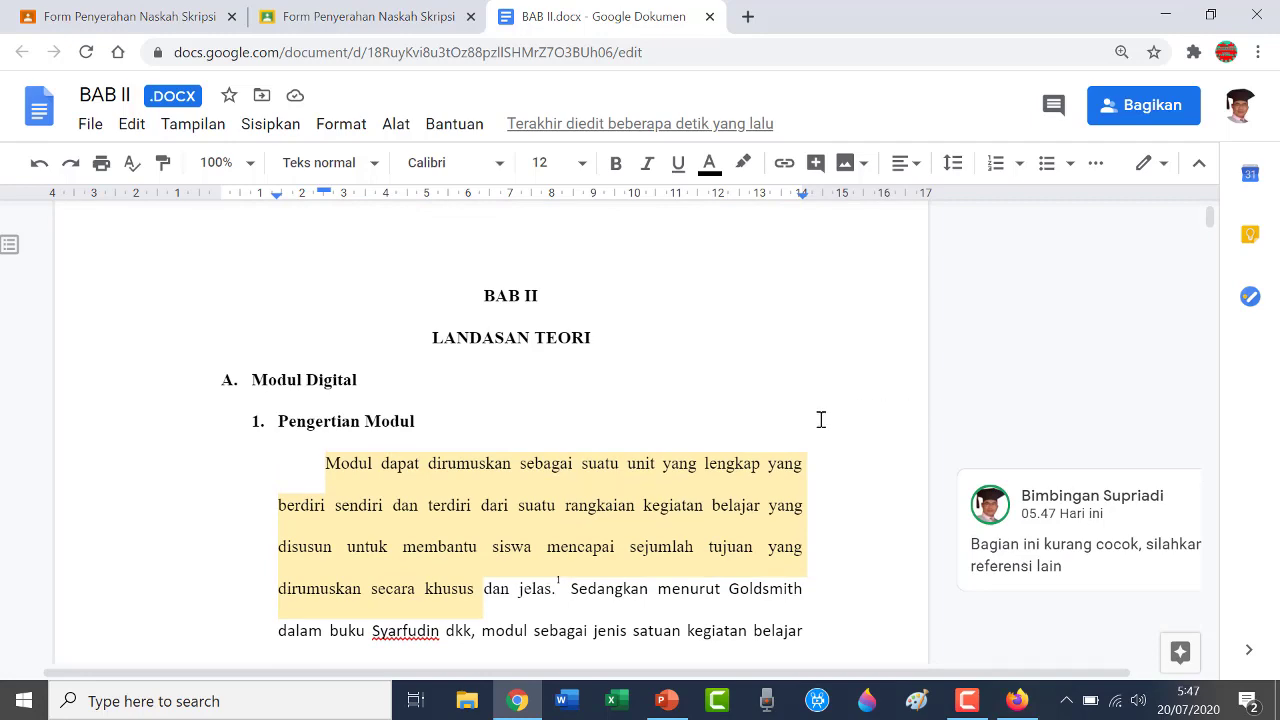
scroll(820, 420, down, 3)
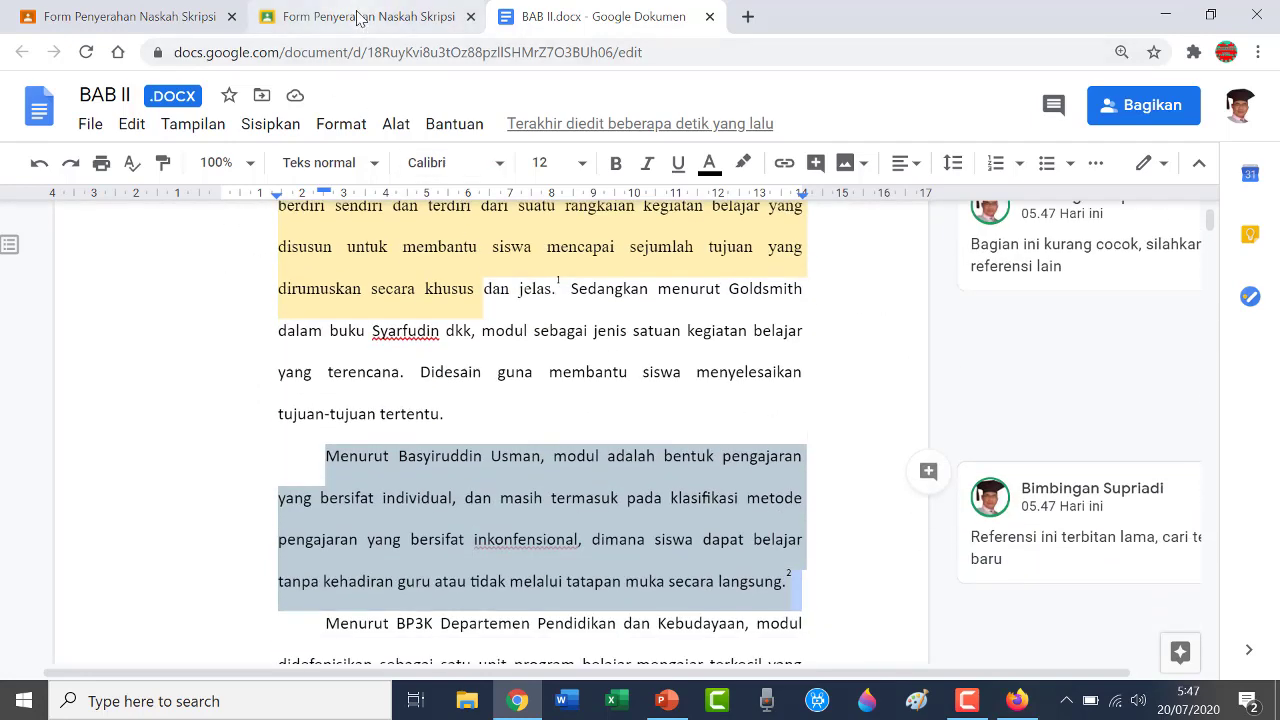
click(358, 19)
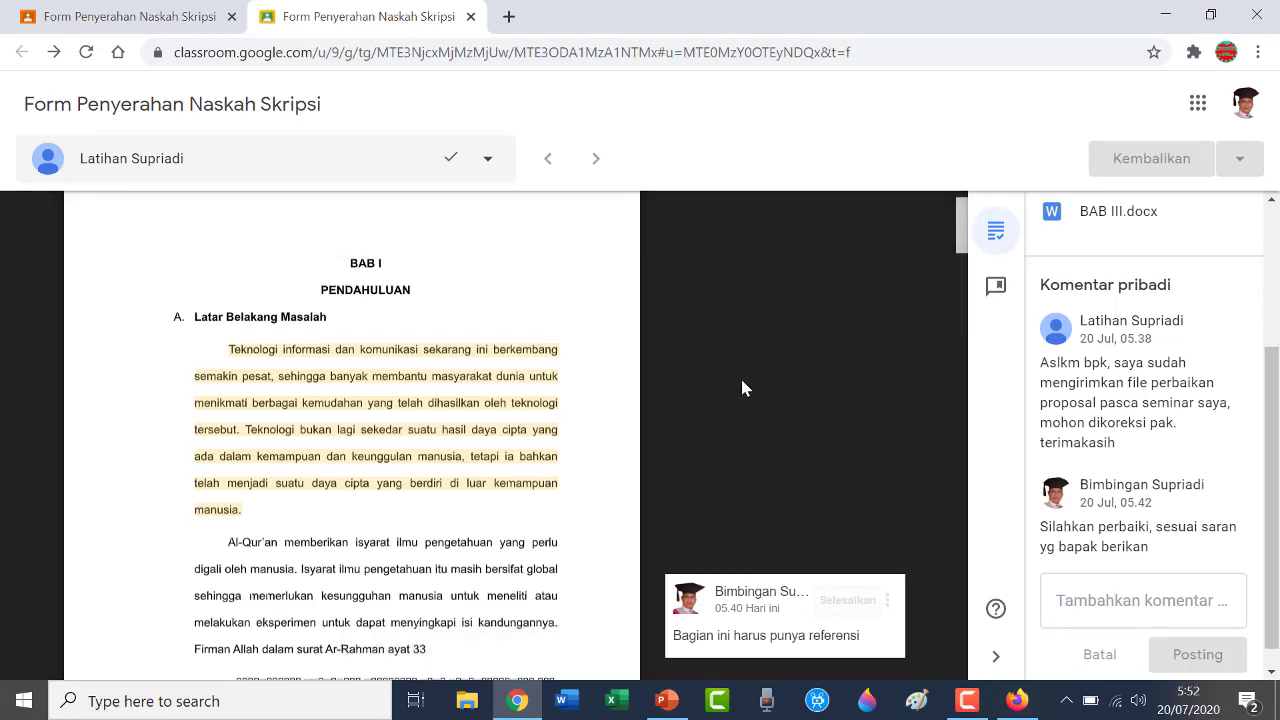
scroll(748, 383, down, 2)
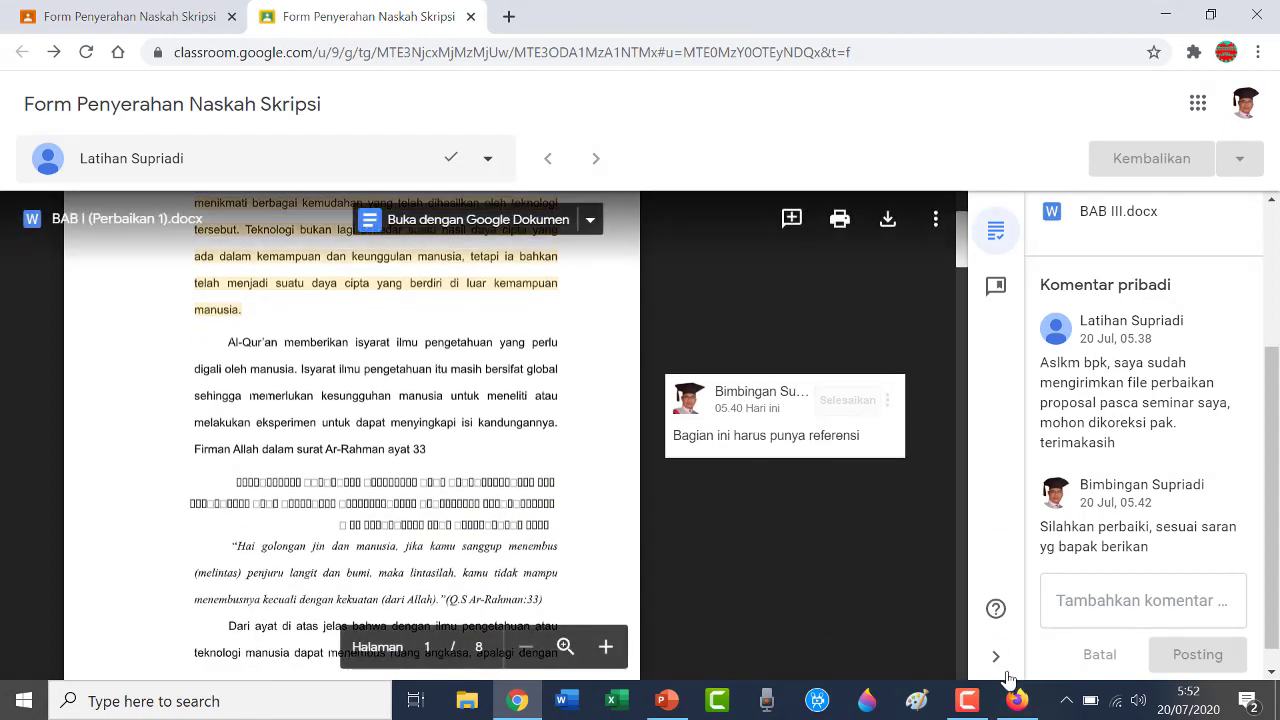
Switch to the student's assignment page in Firefox and open BAB II.docx in Google Docs.
click(1016, 612)
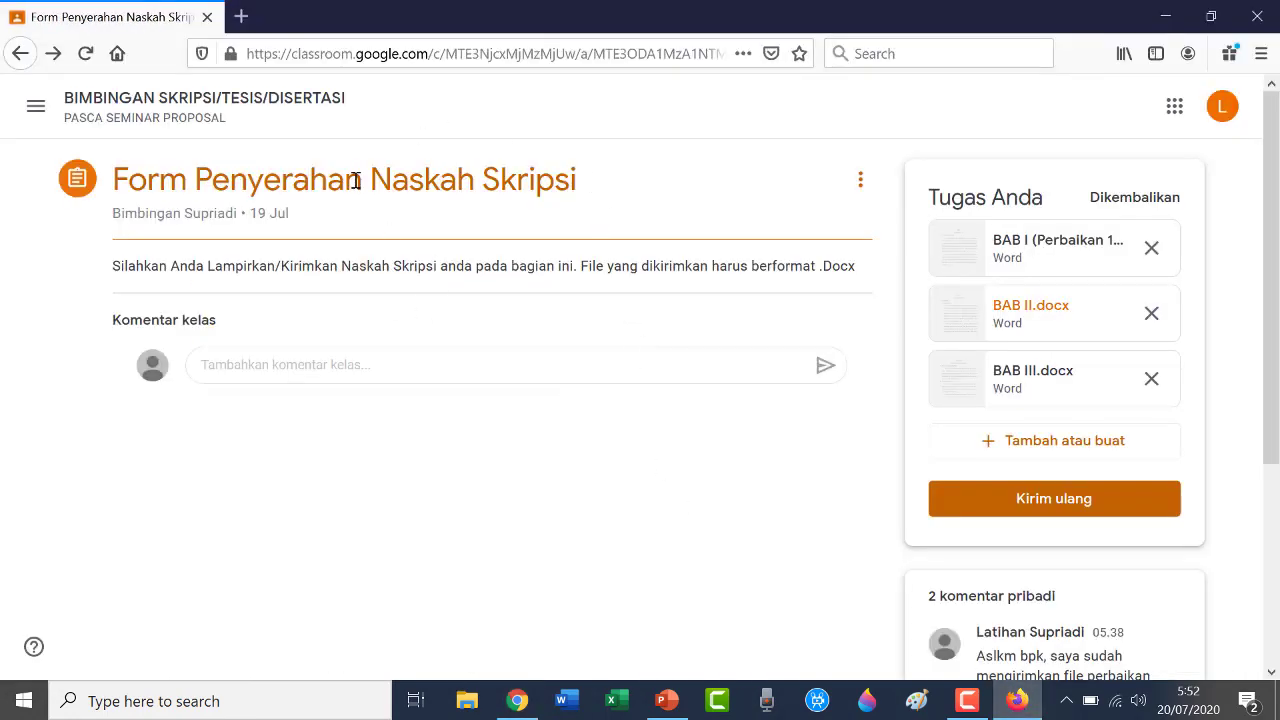
click(1048, 316)
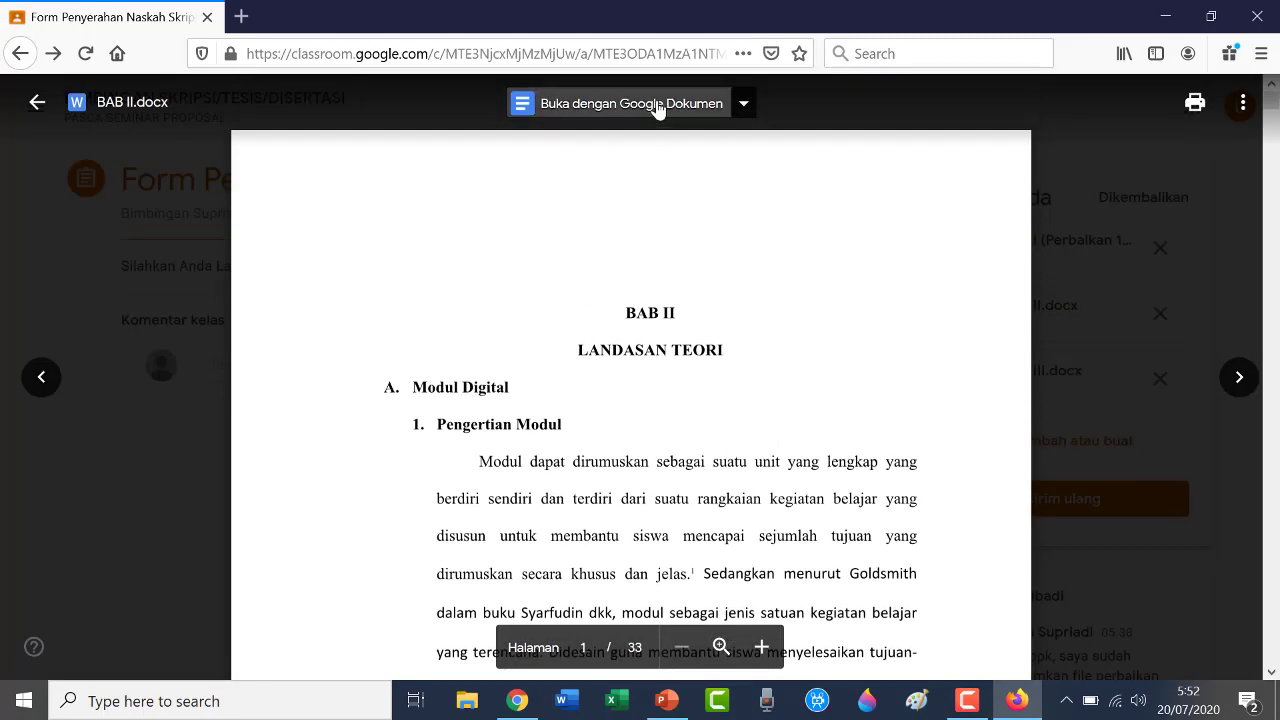
click(657, 104)
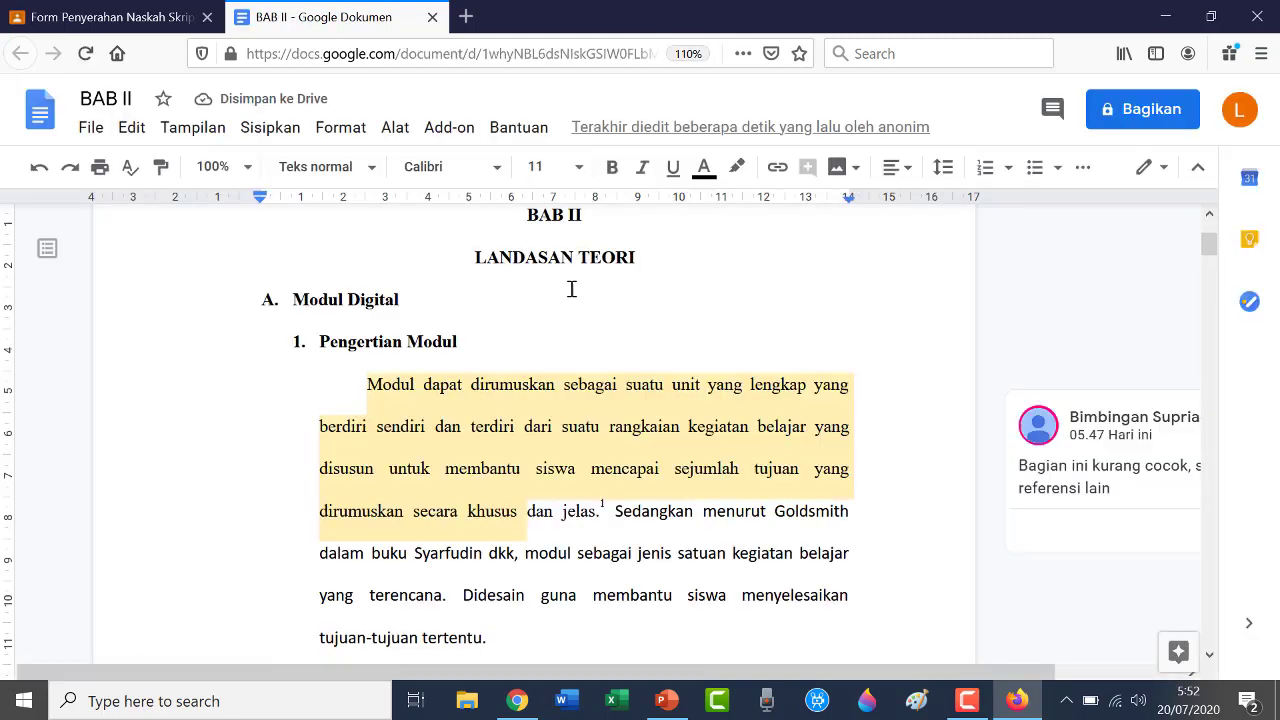
Read the supervisor's comments on the first two paragraphs under Pengertian Modul in the student's BAB II document.
scroll(363, 362, up, 3)
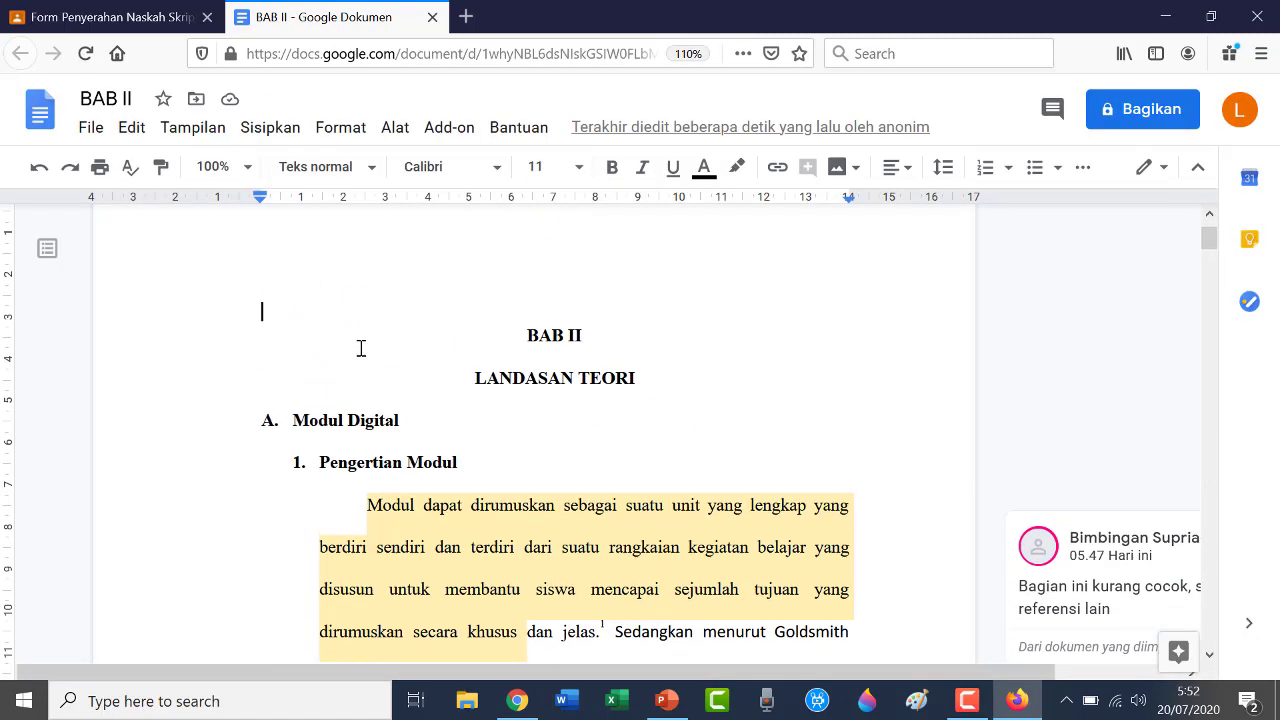
scroll(367, 336, down, 5)
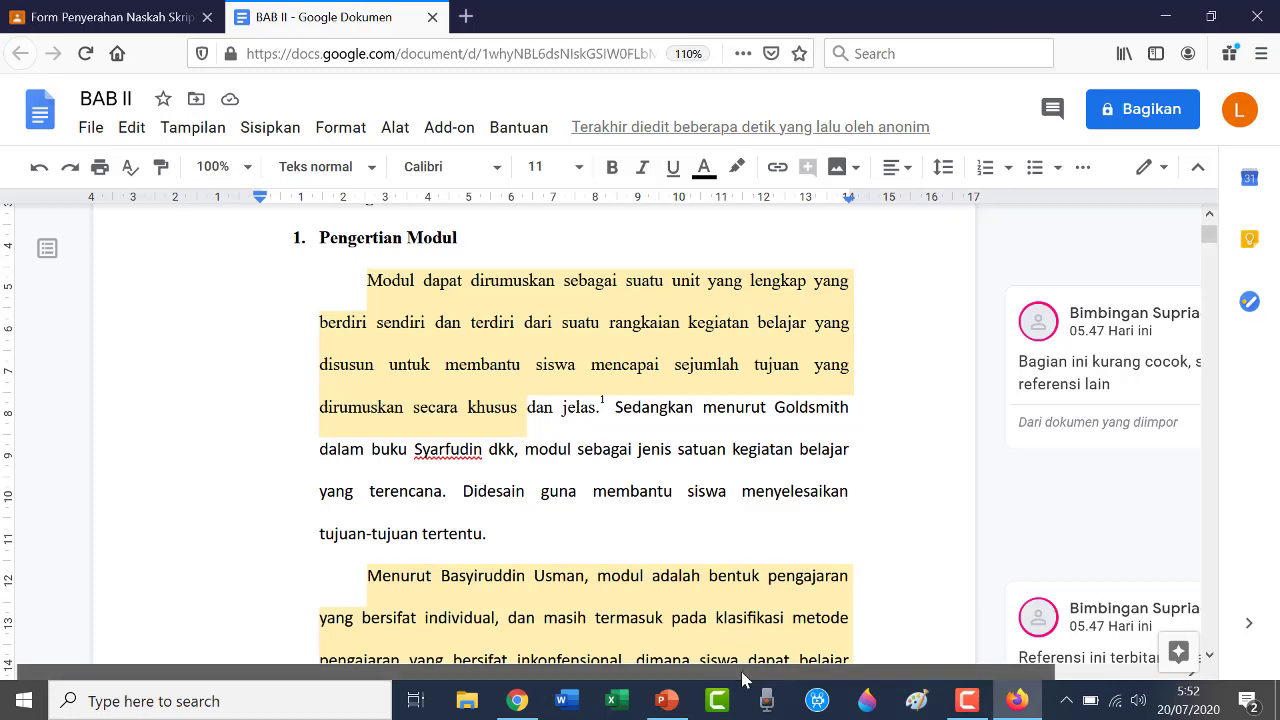
drag(741, 671, 895, 665)
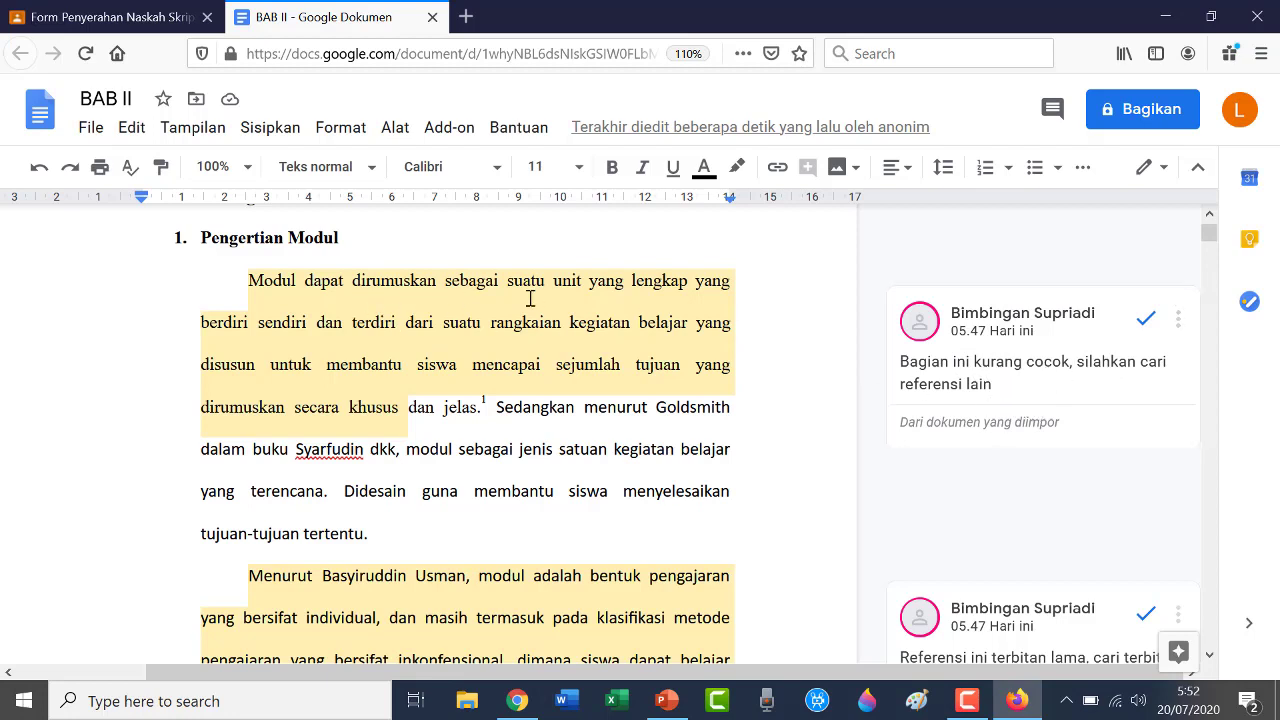
scroll(648, 387, down, 3)
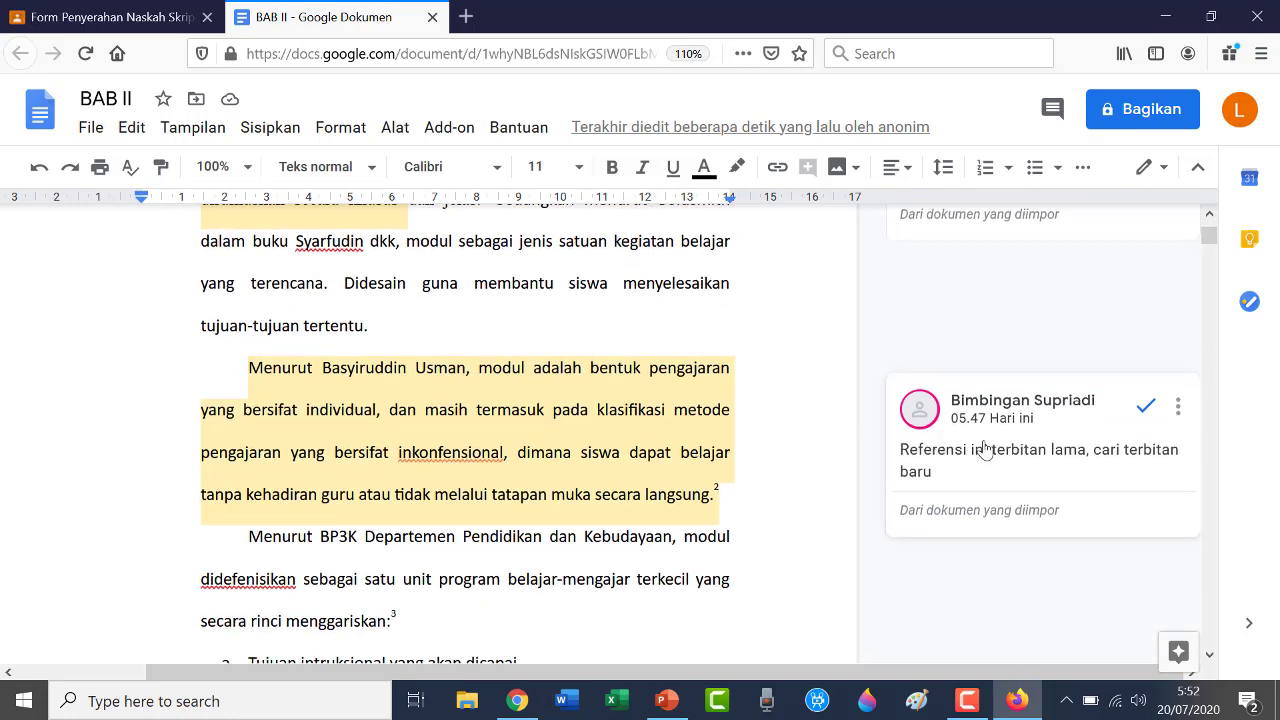
Resolve the supervisor's comment on the first paragraph under Pengertian Modul and open a reply to the second paragraph's comment.
scroll(967, 450, up, 3)
scroll(967, 450, up, 2)
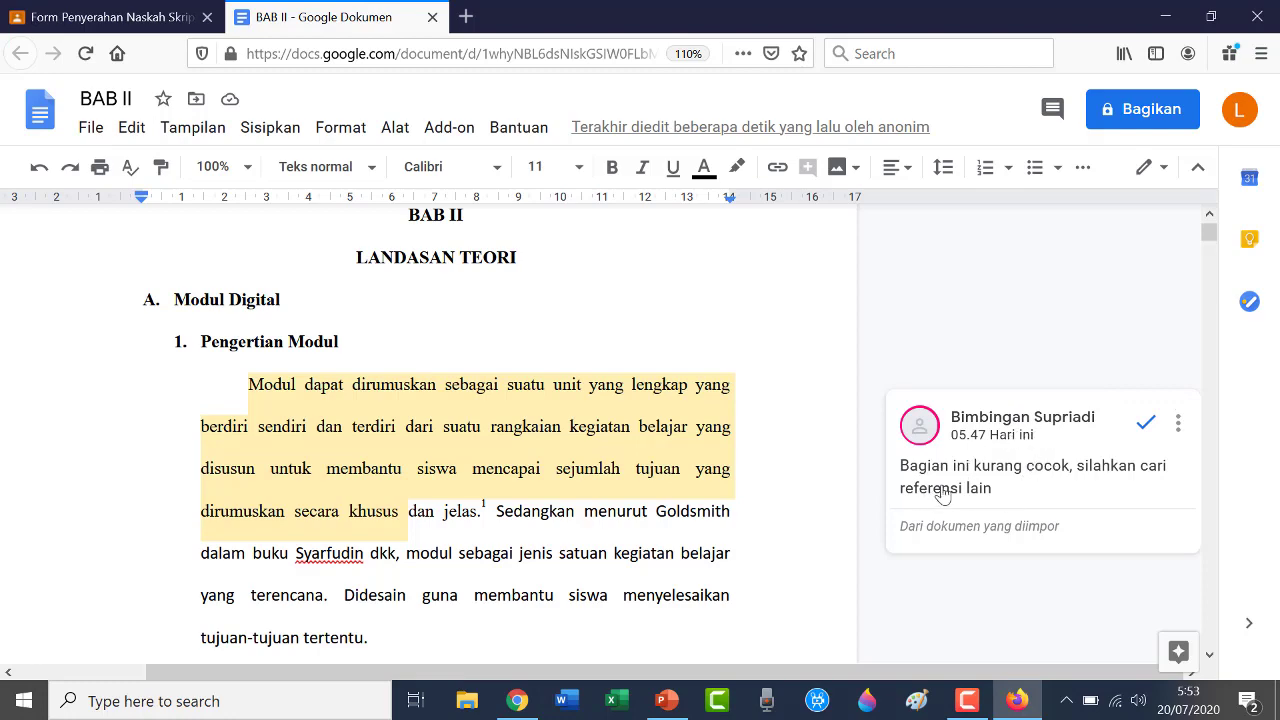
click(1145, 423)
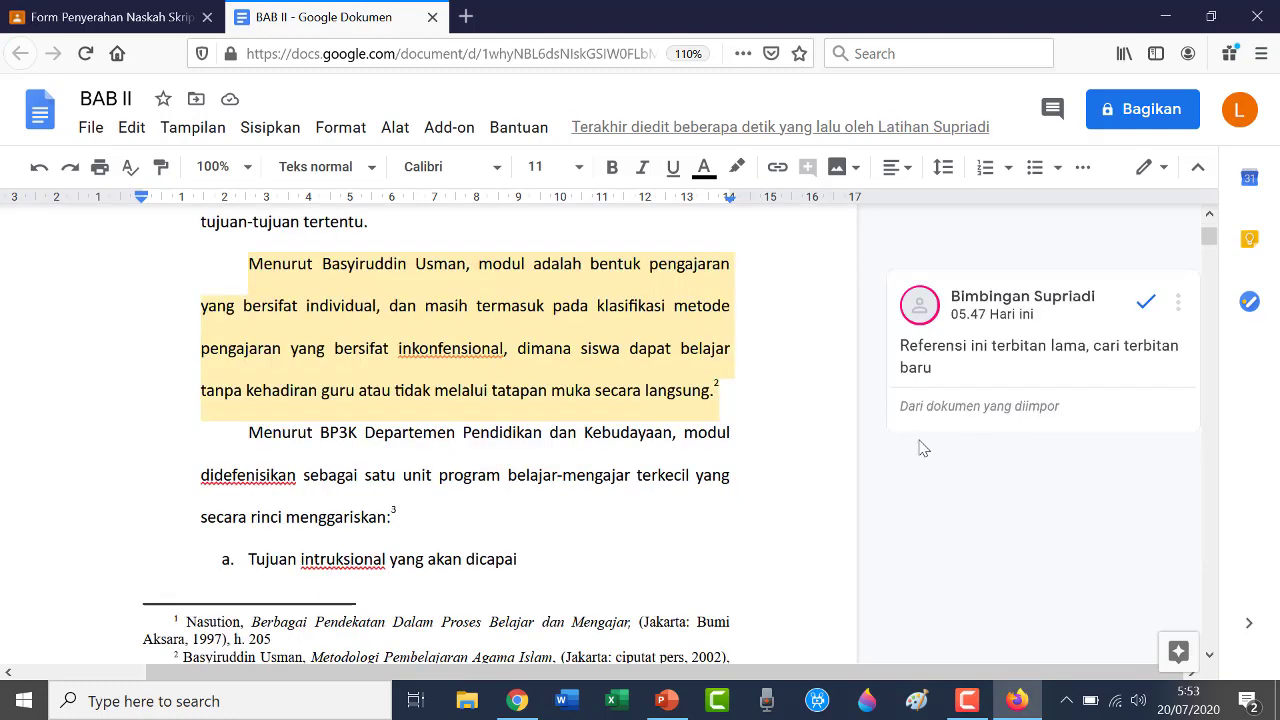
click(955, 407)
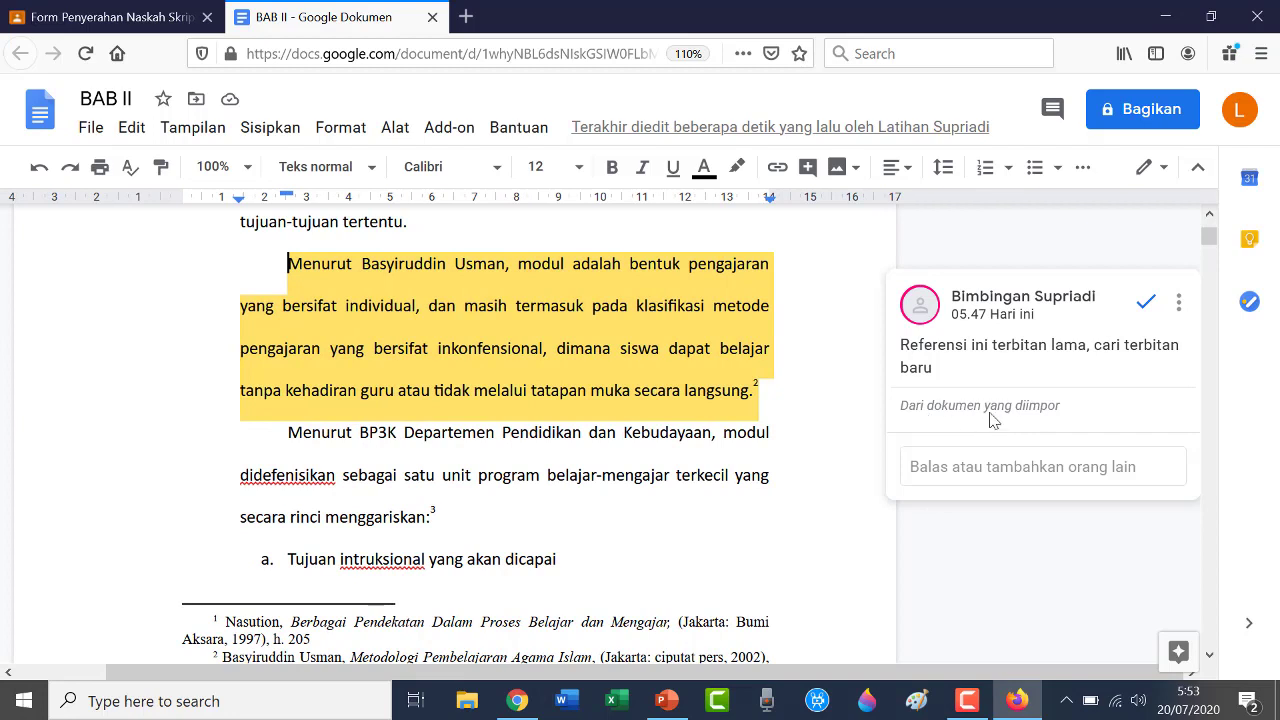
click(975, 477)
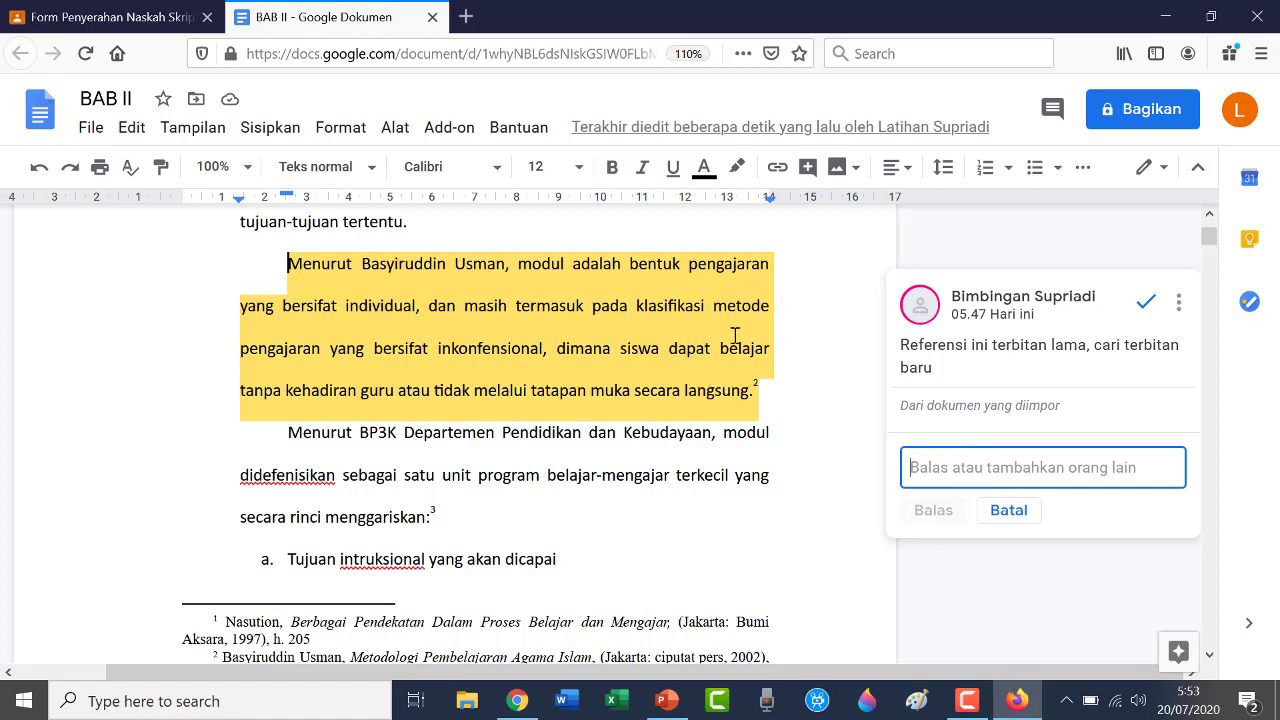
Return to the Form Penyerahan Naskah Skripsi assignment page and send the private comment "Sudah saya perbaiki sesuai saran pak".
click(148, 18)
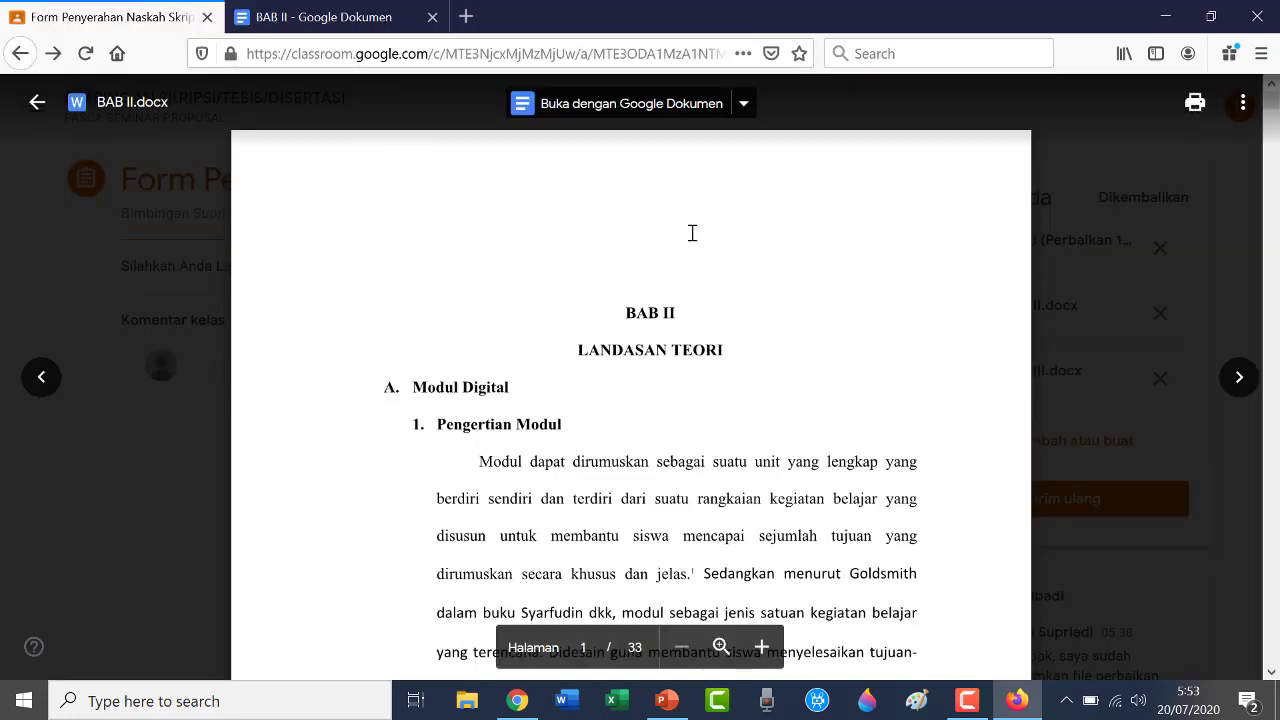
click(36, 102)
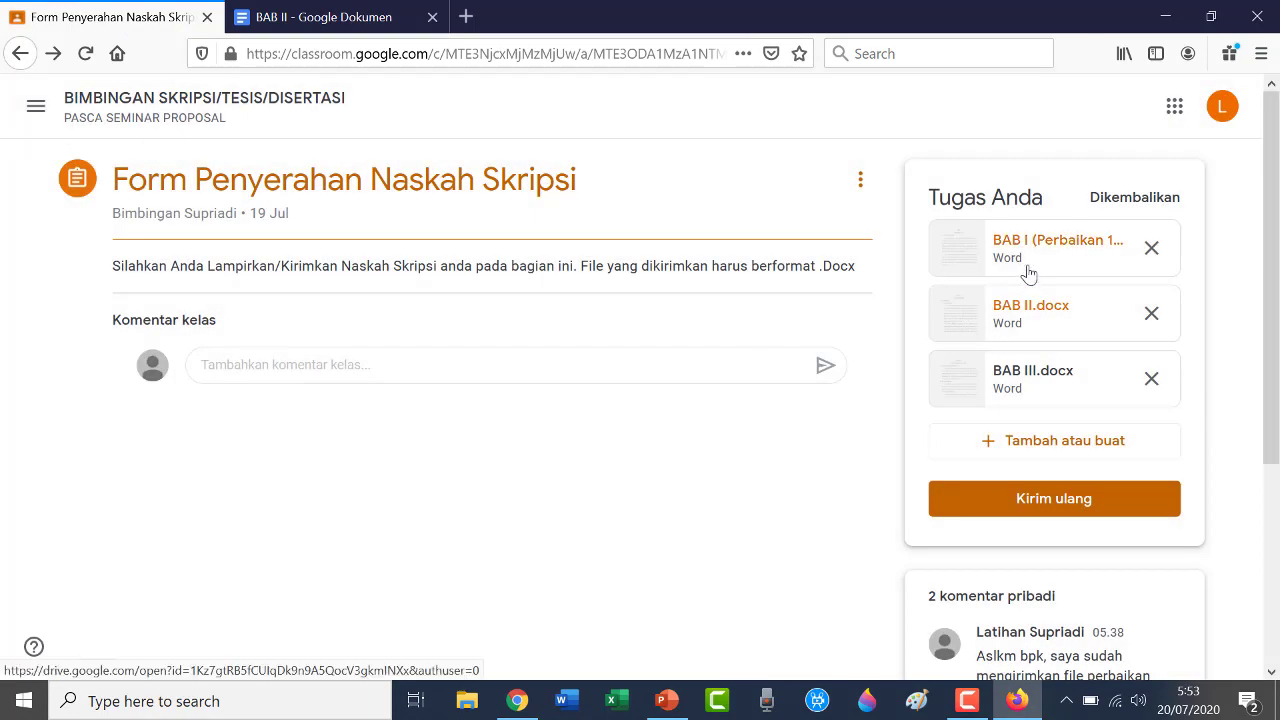
scroll(1026, 280, down, 2)
scroll(1026, 277, down, 3)
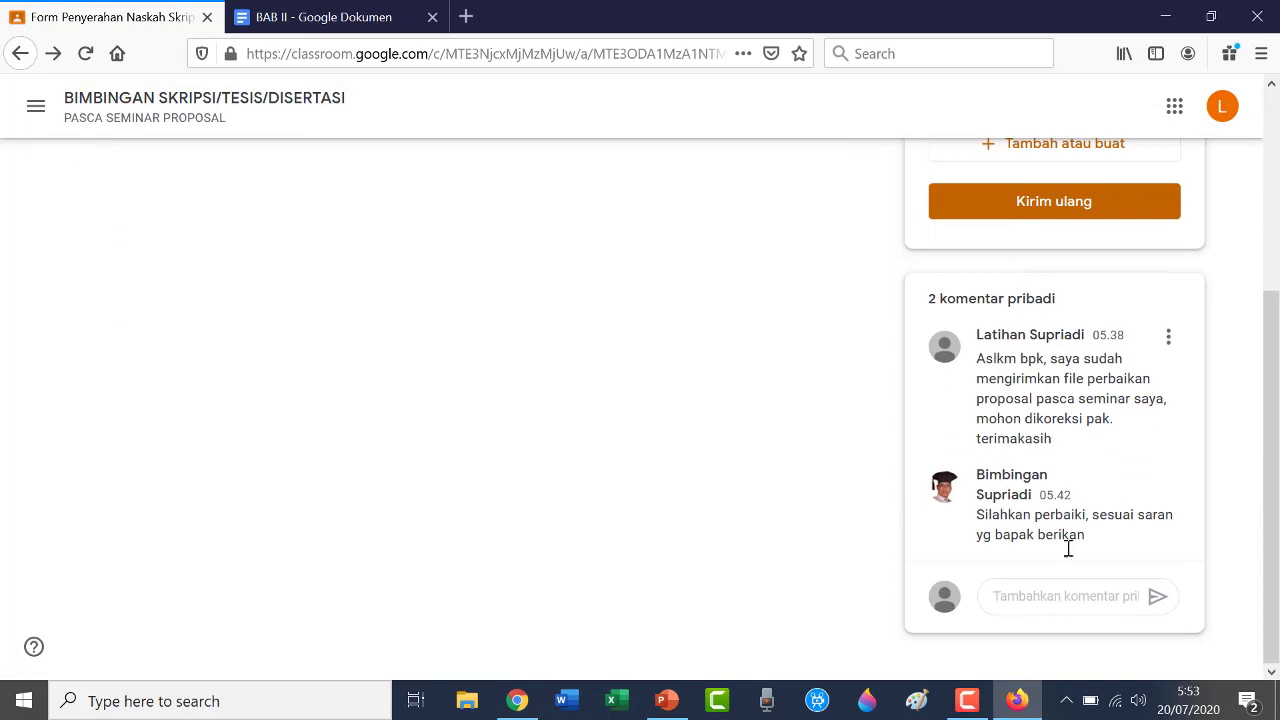
click(1063, 598)
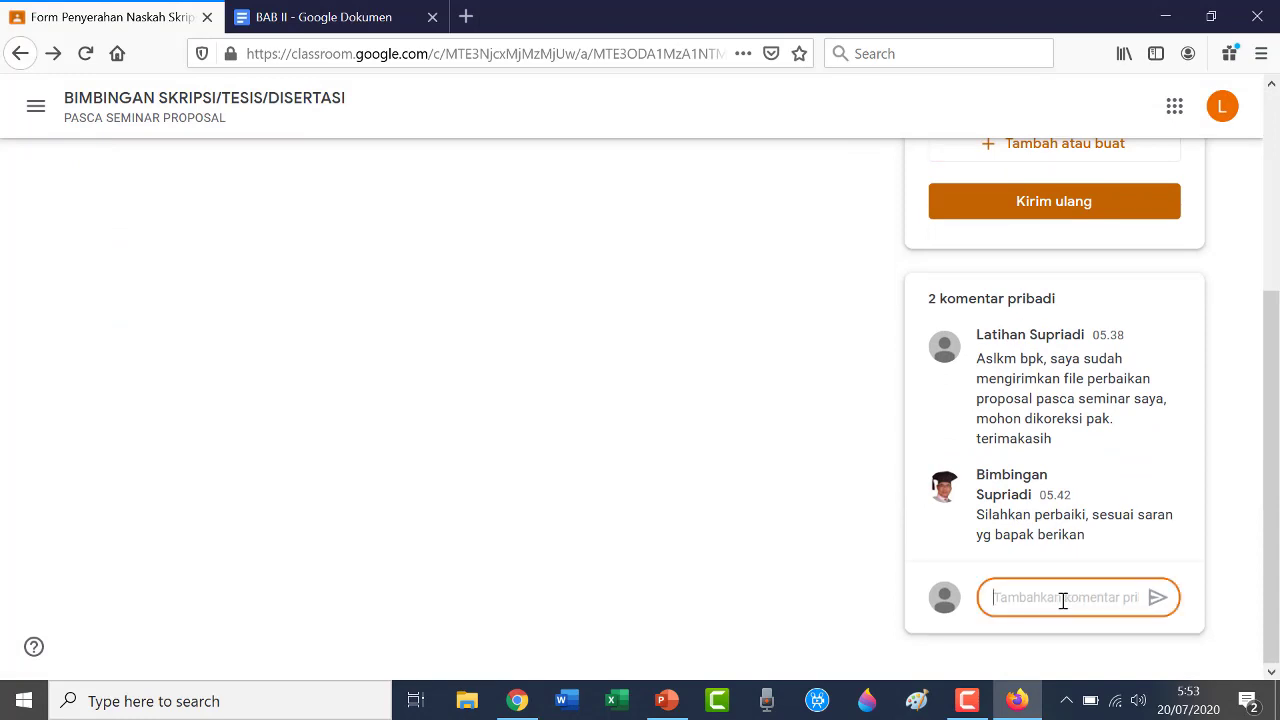
text(Sudah saya)
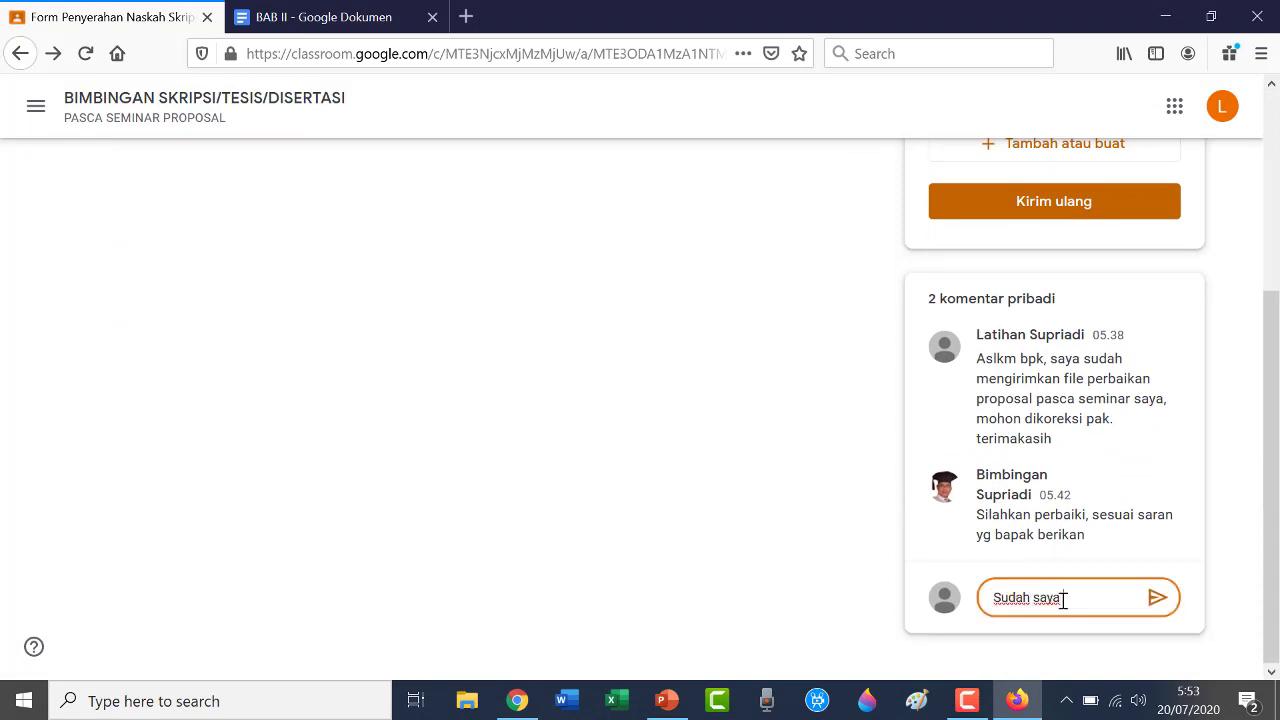
text( perbaiki sesuai)
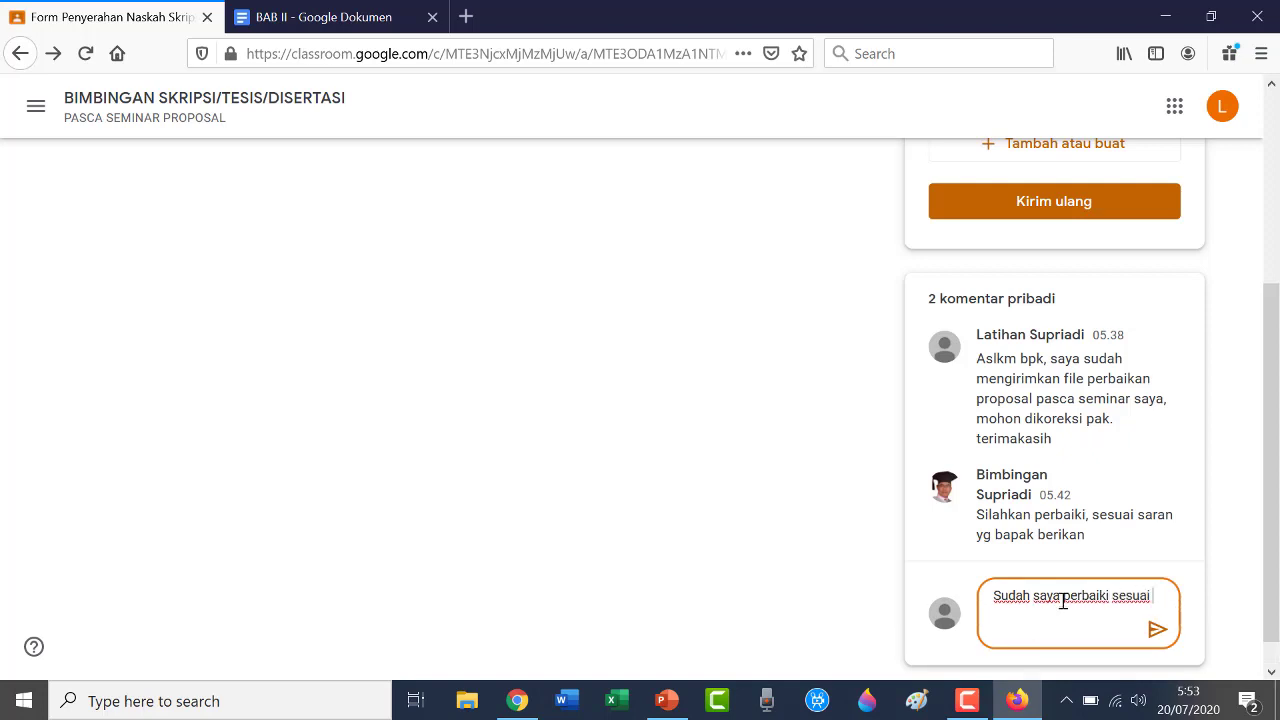
text( saran pak)
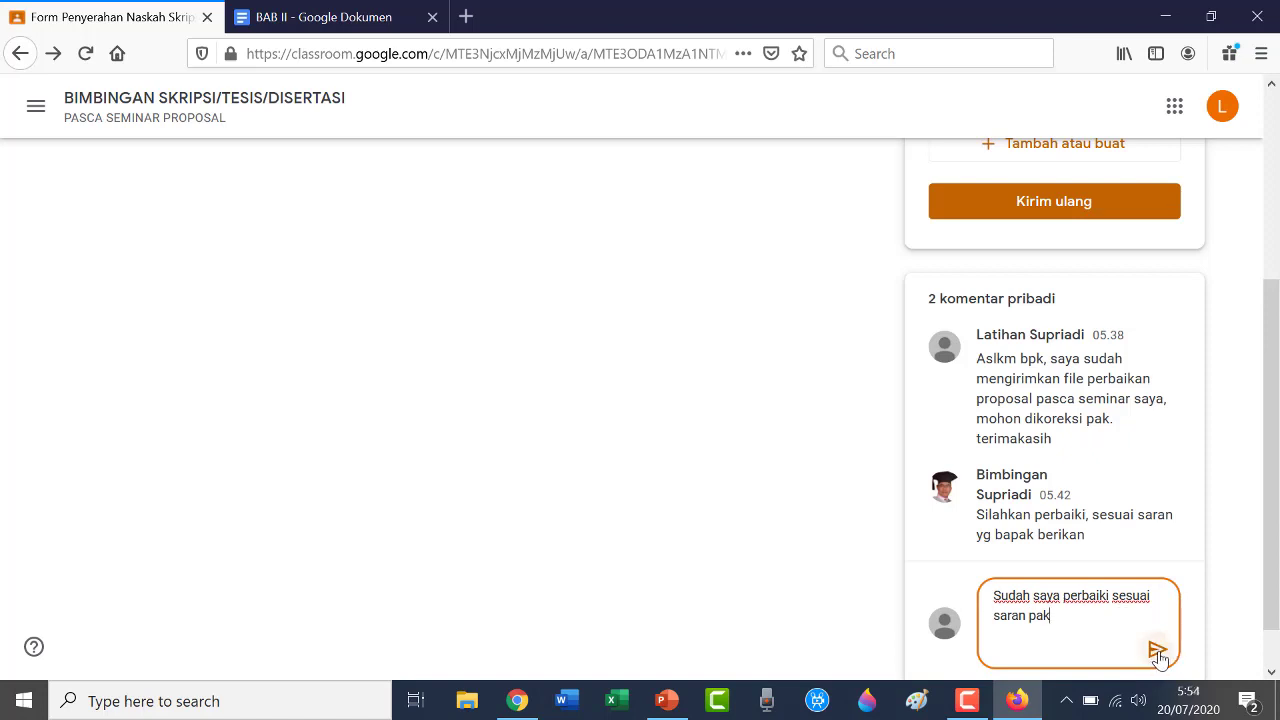
click(1155, 652)
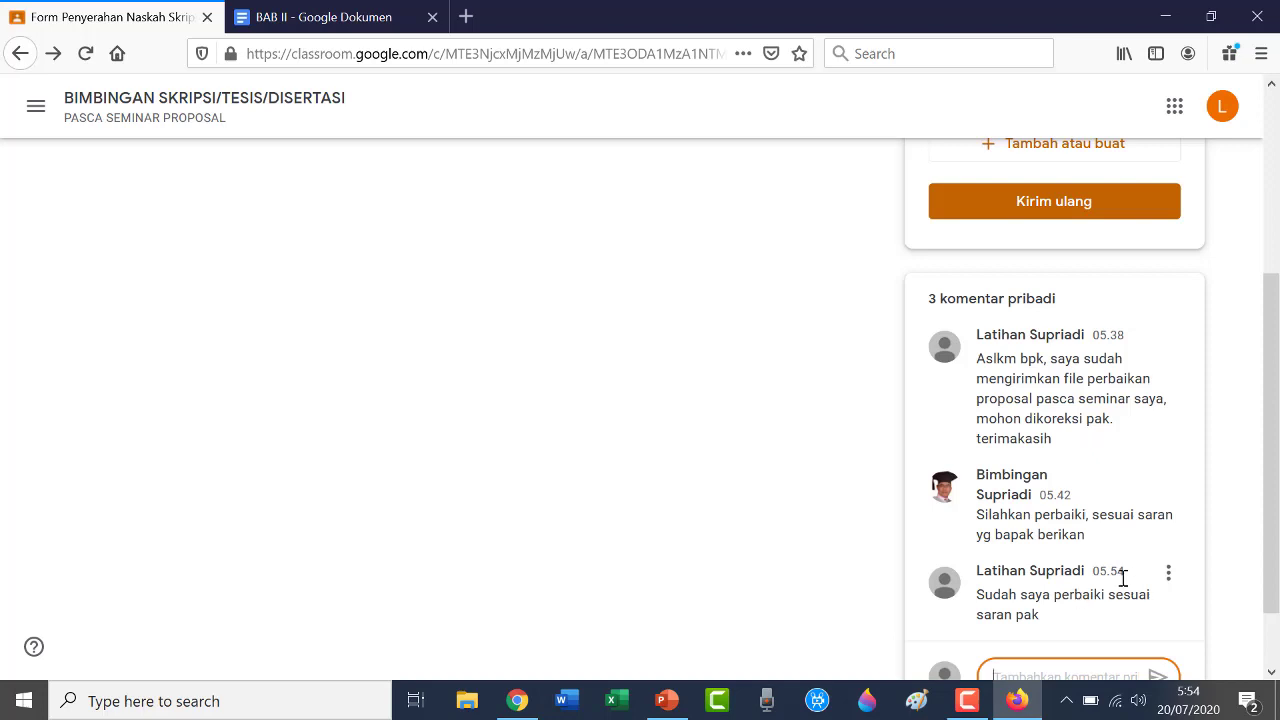
Resubmit the Form Penyerahan Naskah Skripsi assignment with BAB I (Perbaikan 1).docx, BAB II.docx and BAB III.docx attached.
scroll(1100, 524, up, 1)
scroll(1100, 524, up, 3)
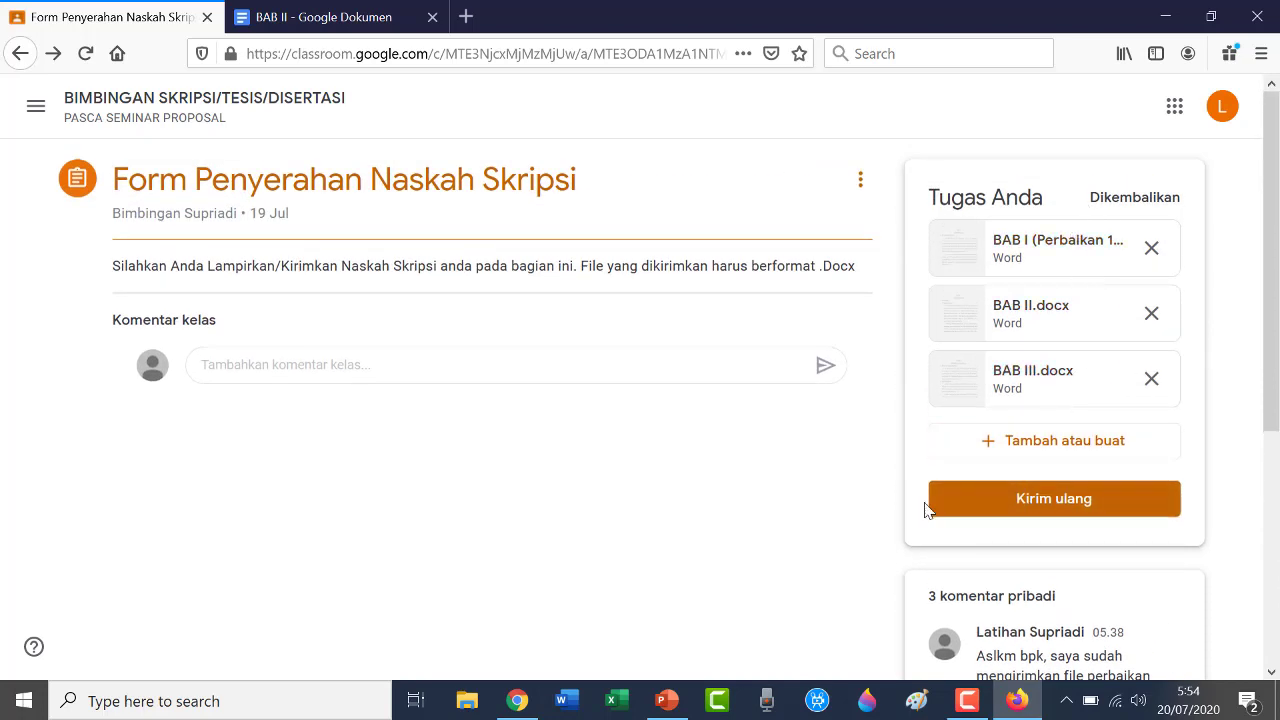
click(1071, 501)
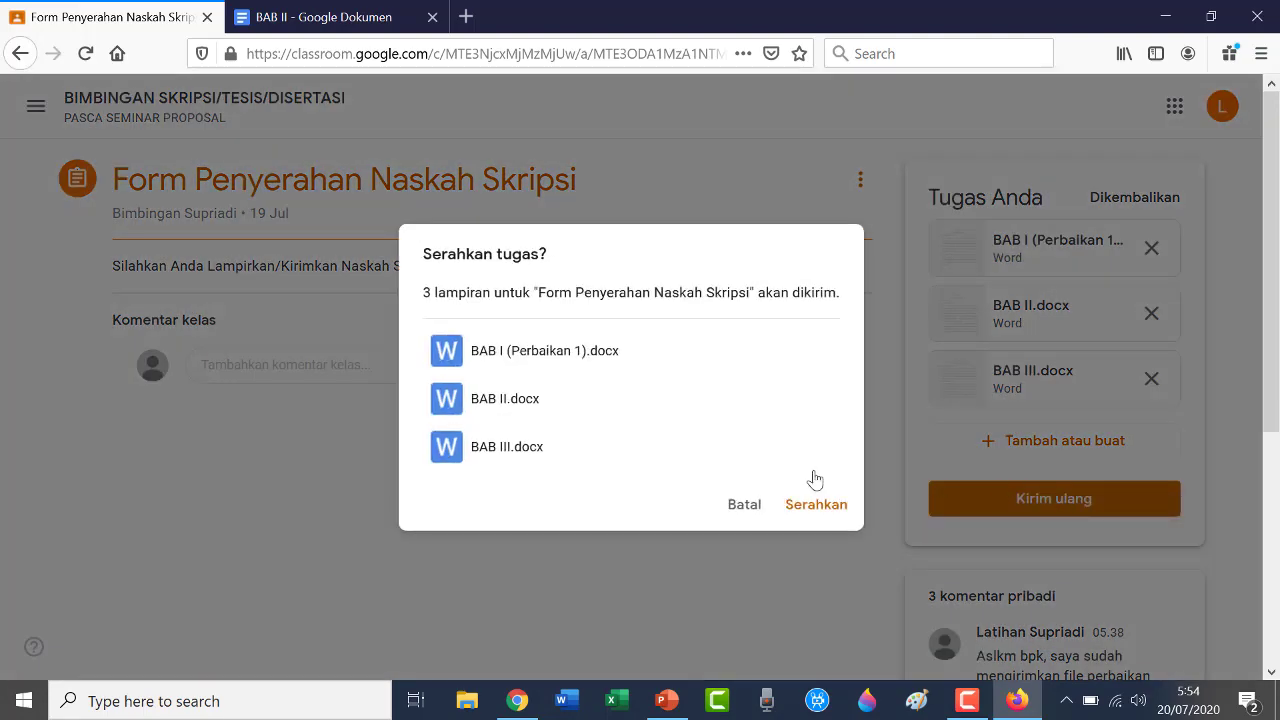
click(826, 512)
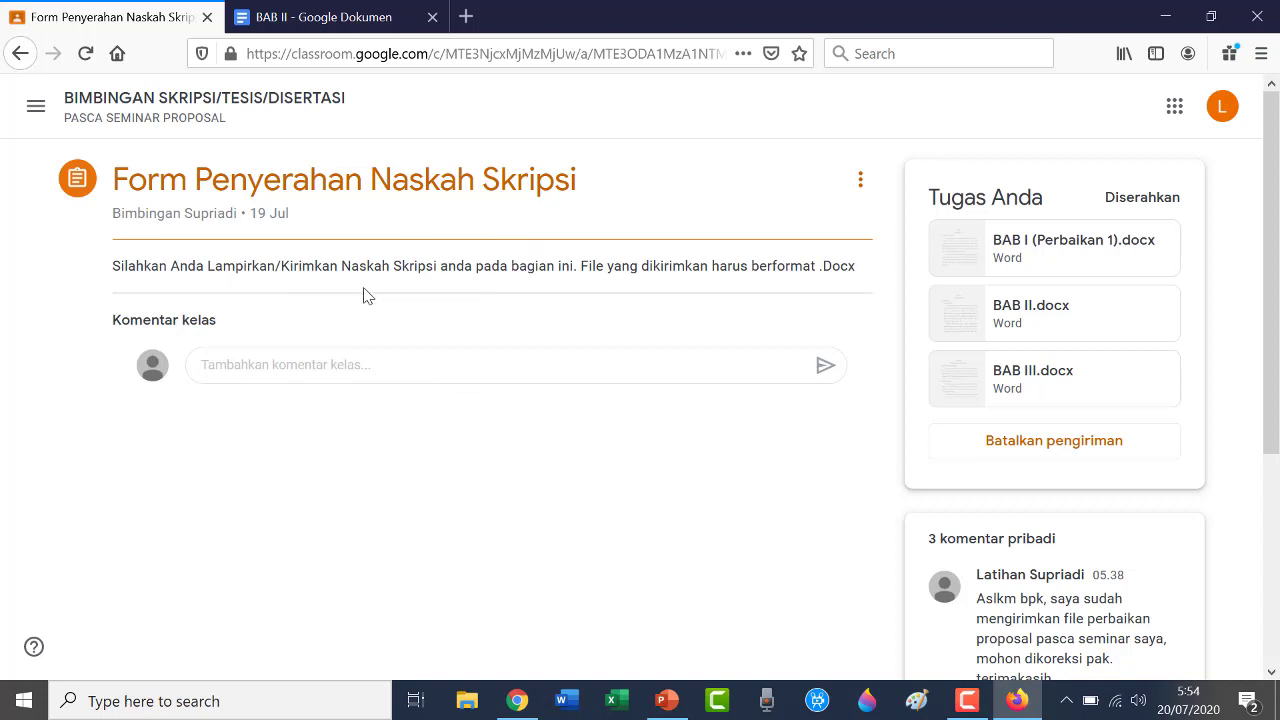
Open the class's Tugas Kelas page and review its topics, covering the guides, guidance material and the product, instrument and manuscript submission forms.
click(168, 99)
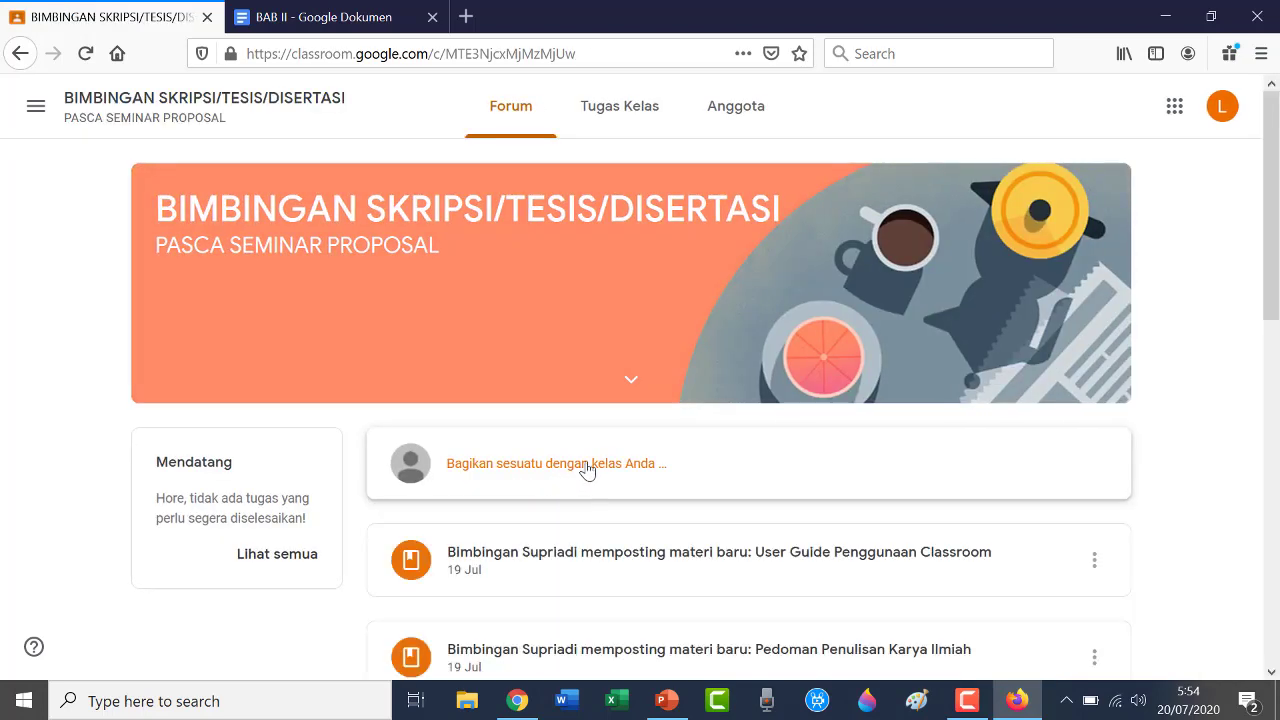
click(591, 108)
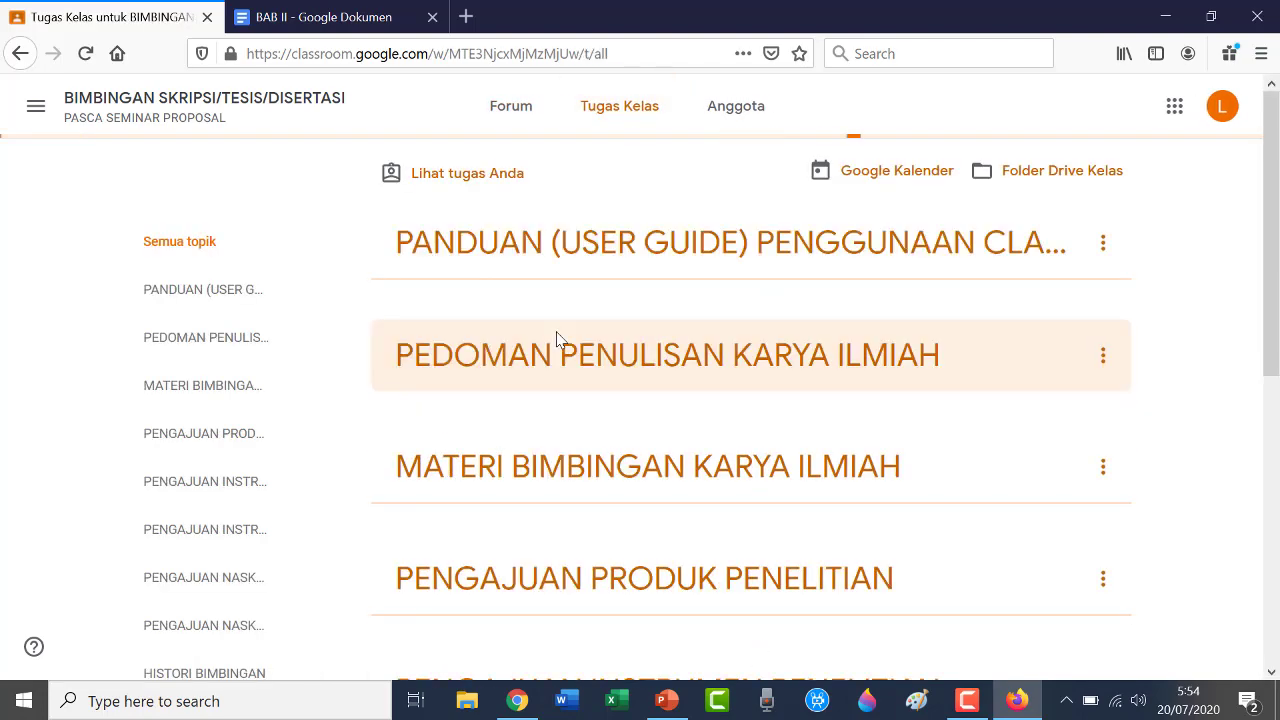
scroll(558, 340, down, 3)
scroll(558, 342, down, 5)
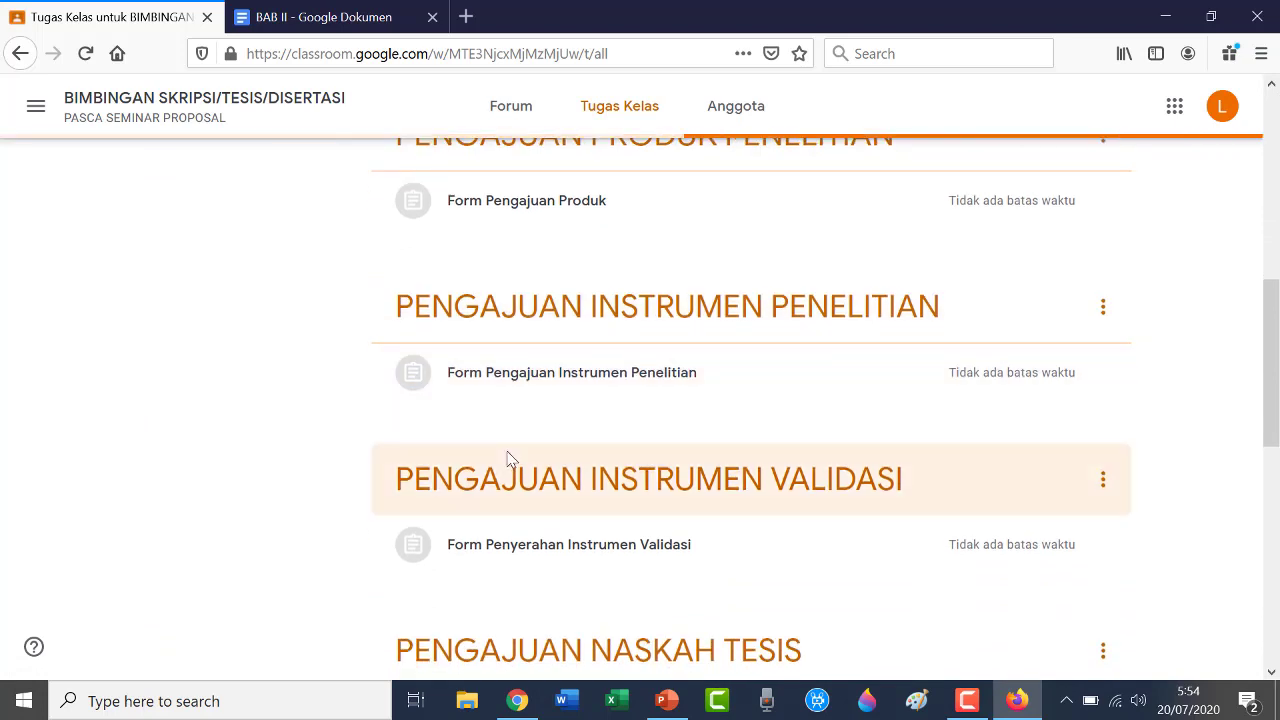
scroll(570, 460, down, 2)
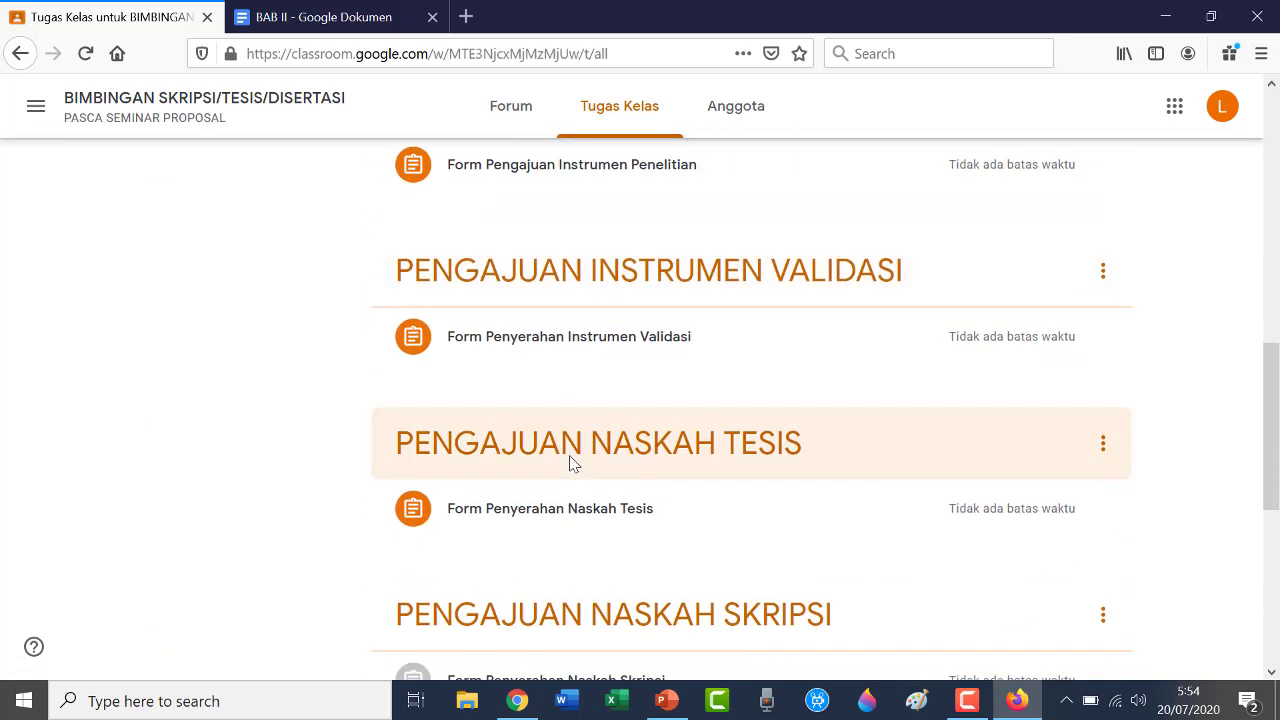
scroll(577, 460, down, 1)
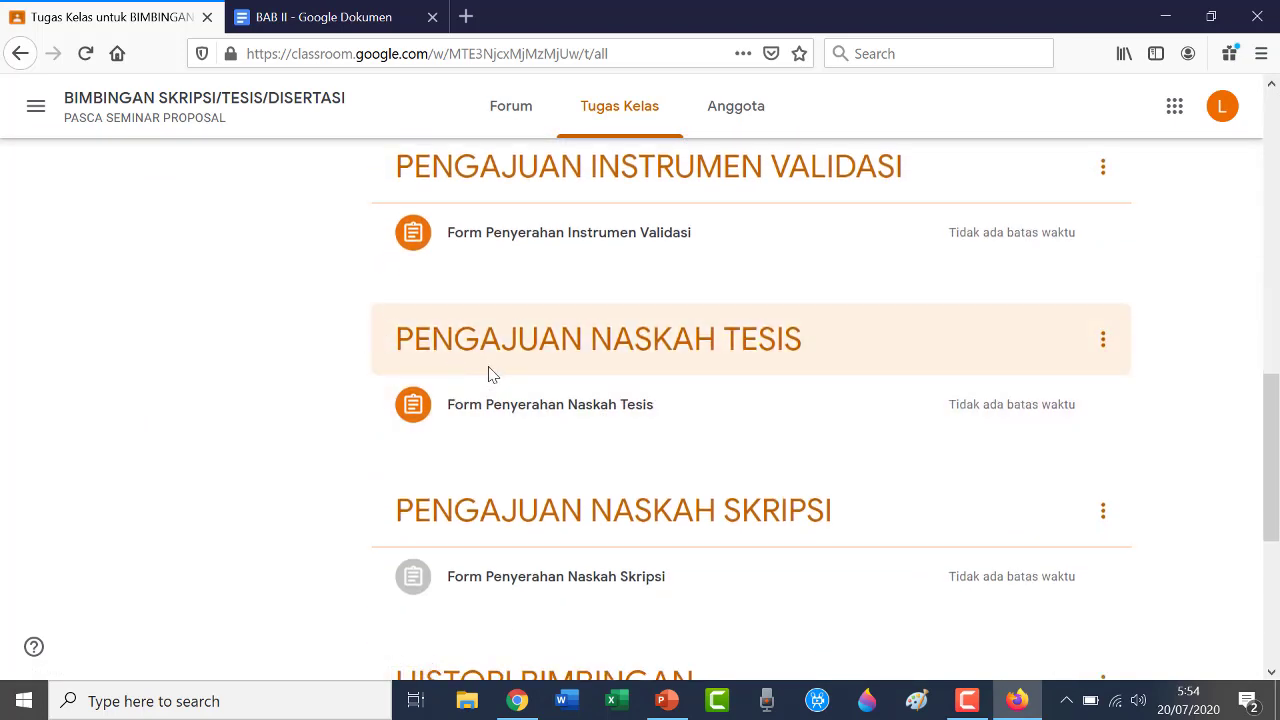
scroll(557, 372, up, 1)
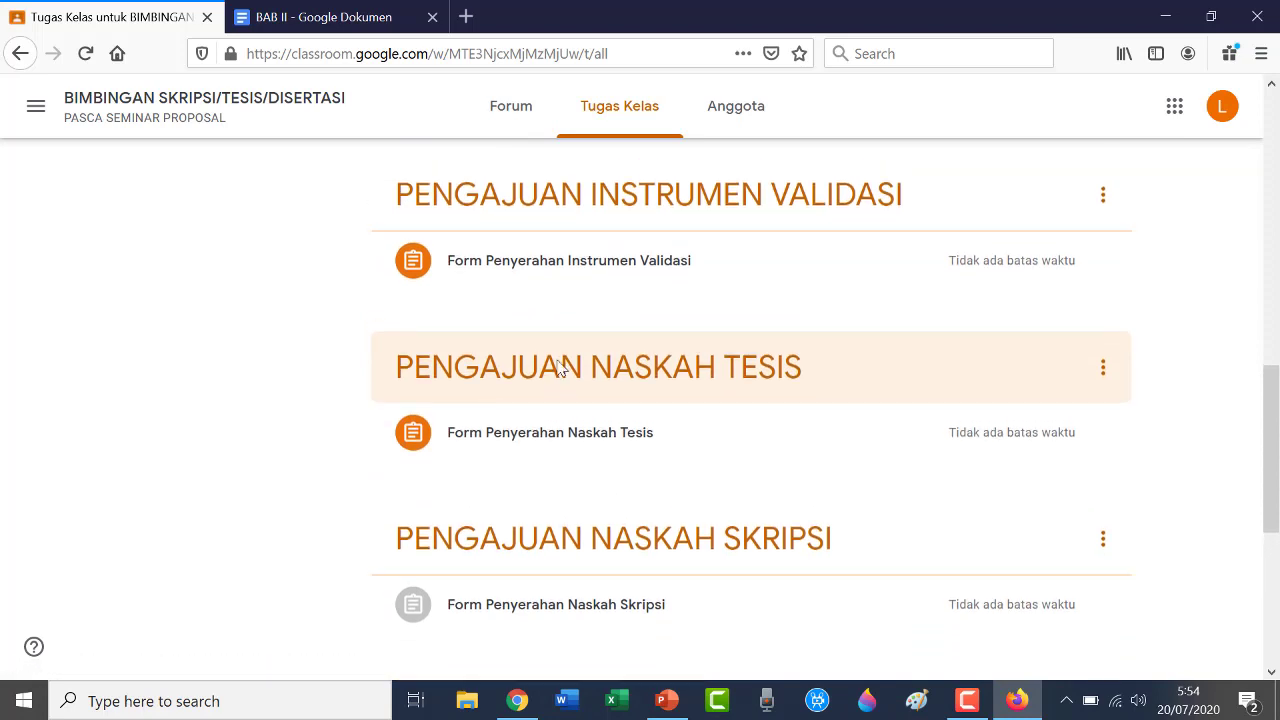
scroll(557, 368, up, 2)
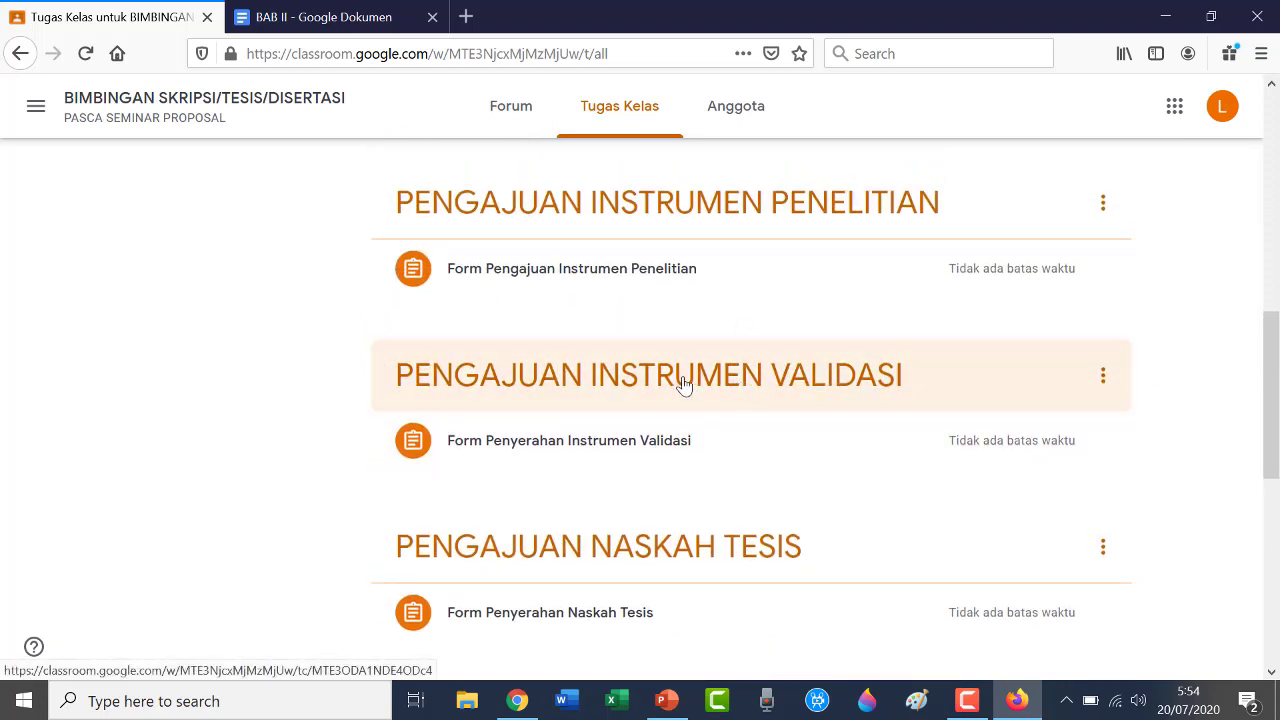
scroll(682, 377, up, 1)
scroll(700, 340, up, 1)
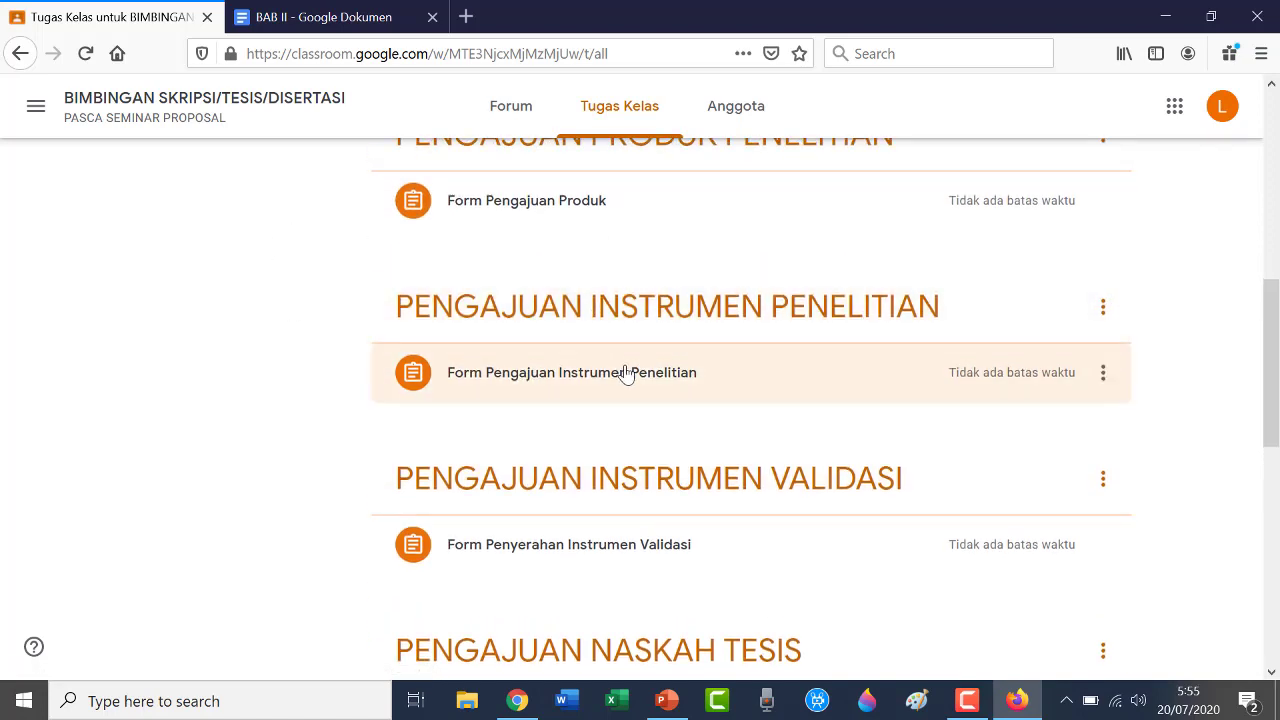
scroll(648, 383, up, 2)
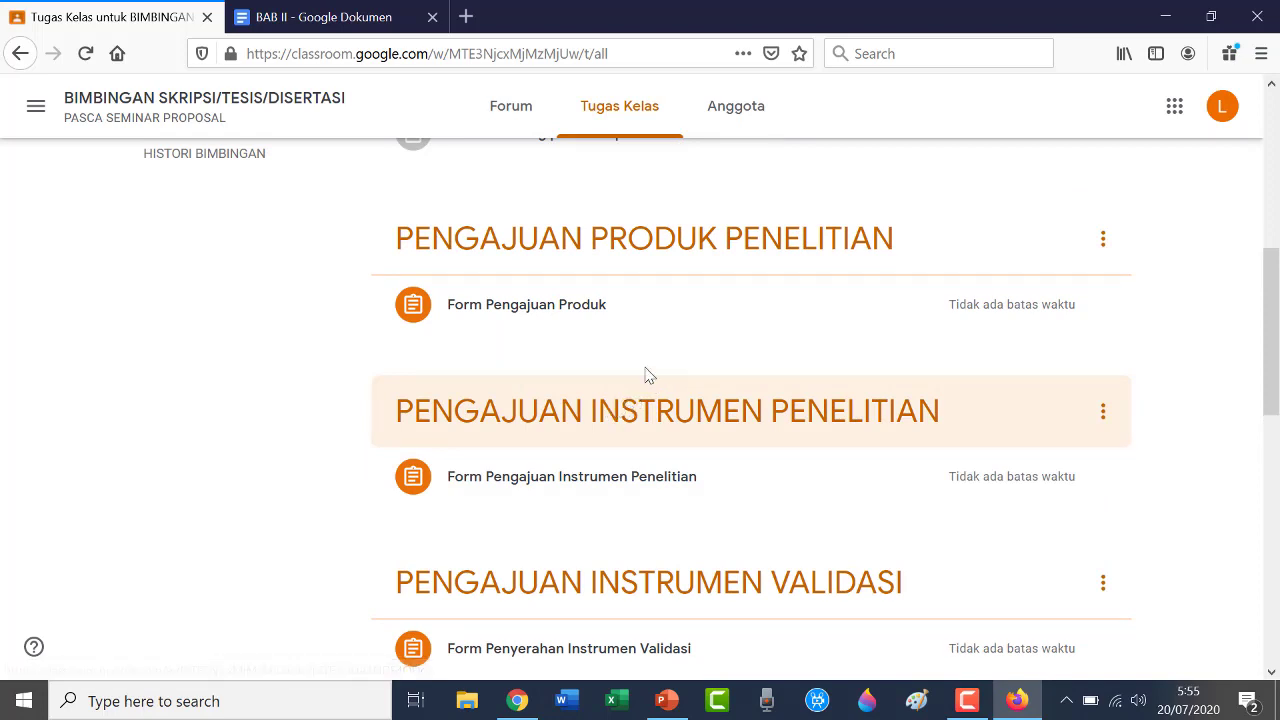
scroll(678, 308, up, 4)
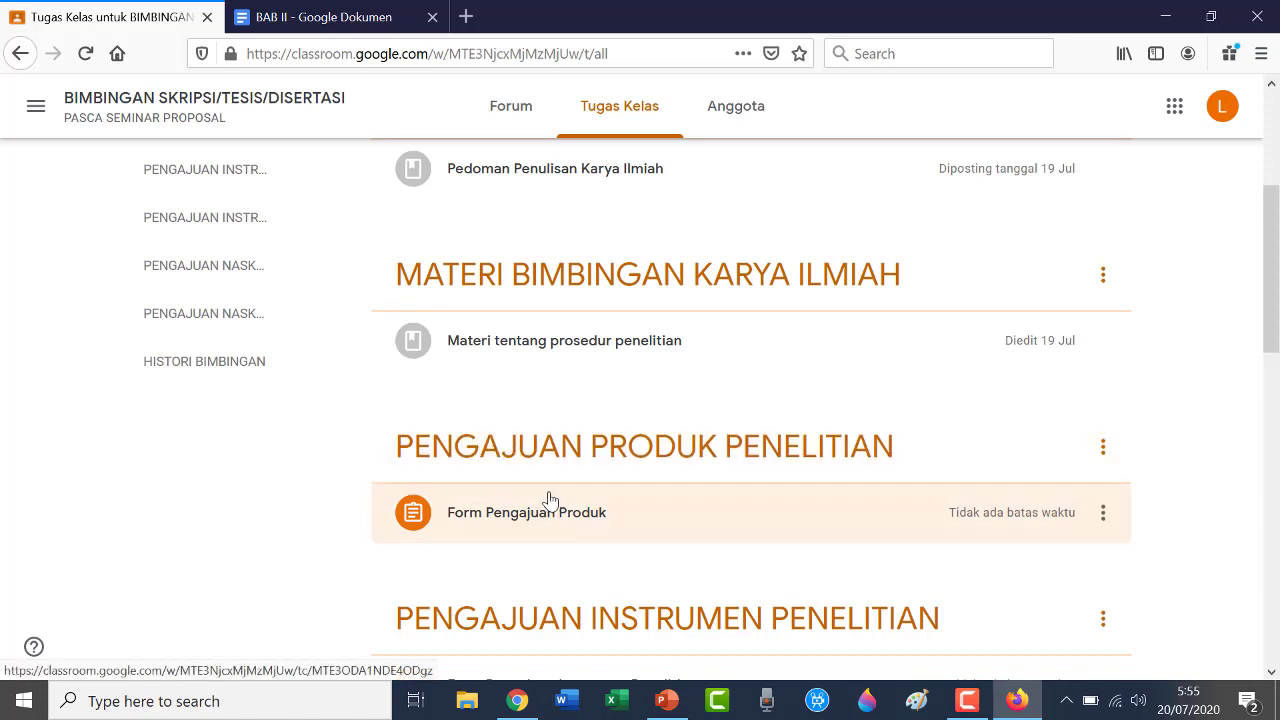
scroll(570, 497, up, 2)
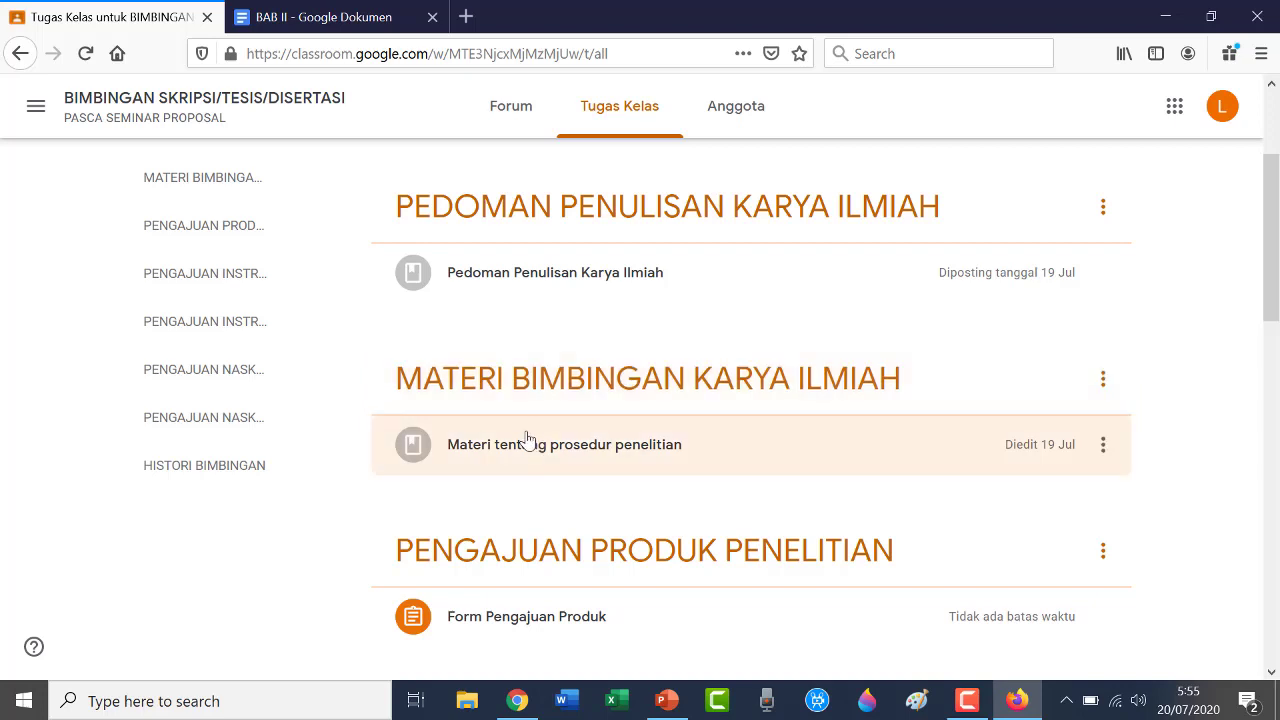
scroll(527, 440, up, 2)
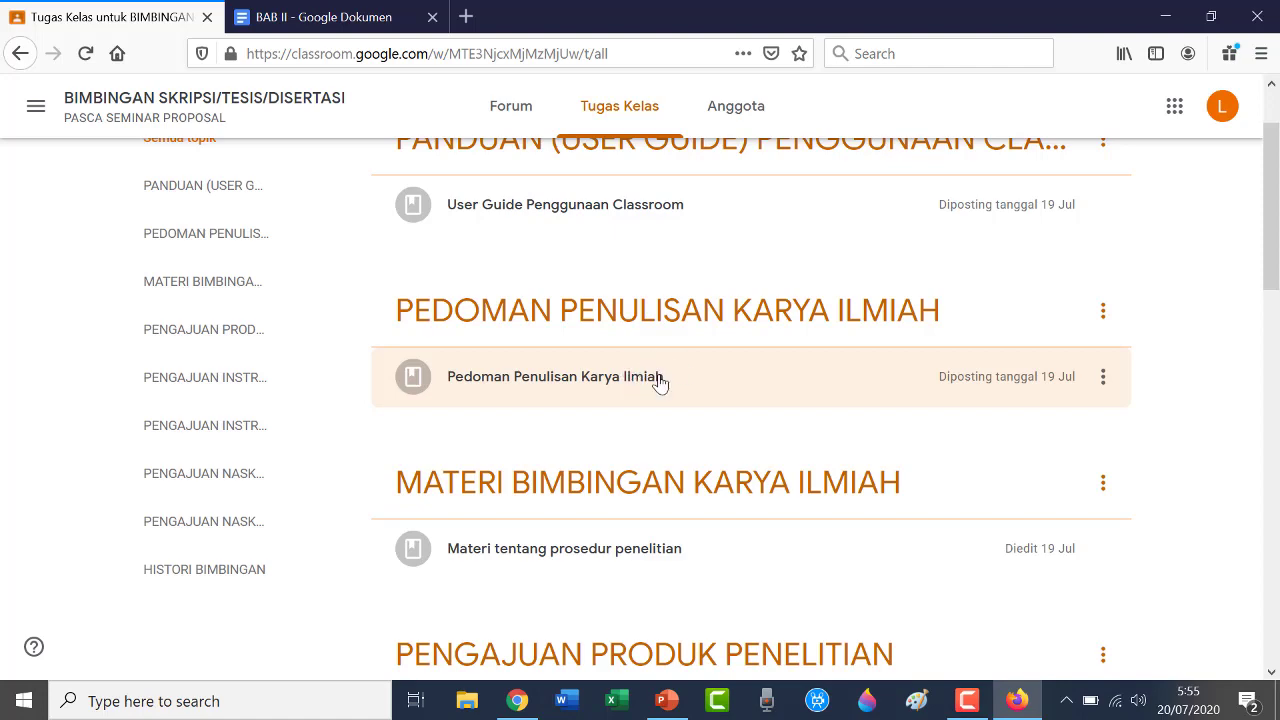
scroll(655, 378, up, 1)
scroll(655, 378, up, 2)
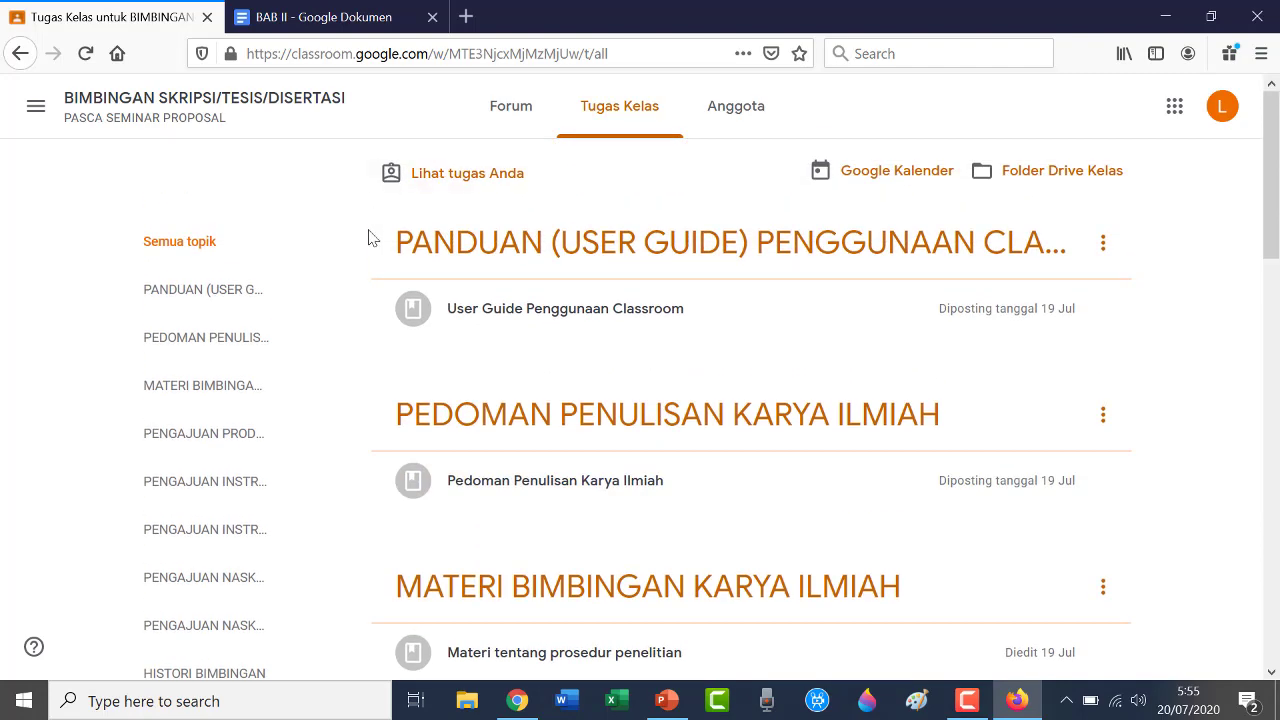